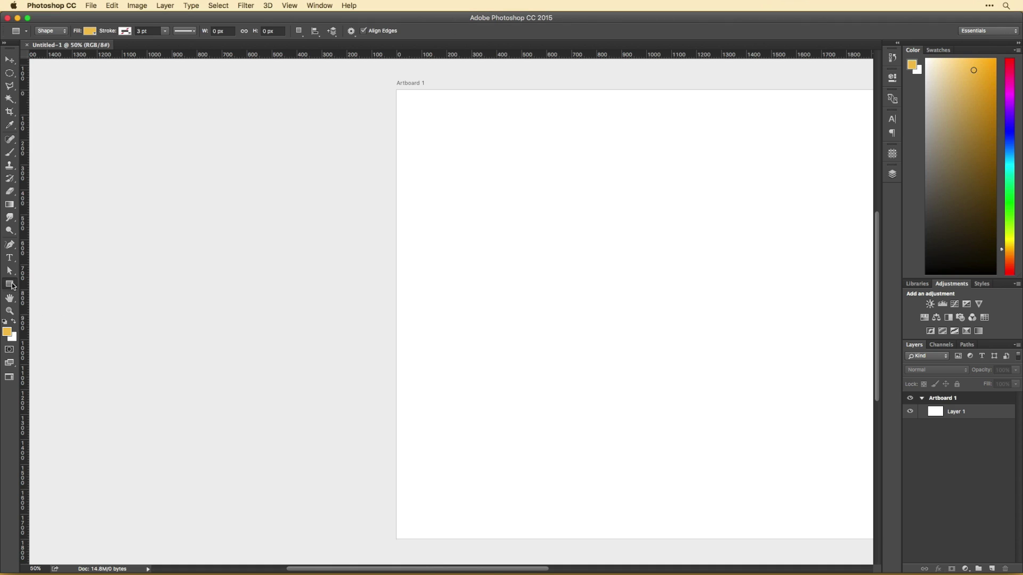
Build a stacked column of four swatches in cream and three purples beside the artboard and stretch it to 1800 px tall
{"action": "left_click_drag", "start_coordinate": [379, 91], "coordinate": [324, 146]}
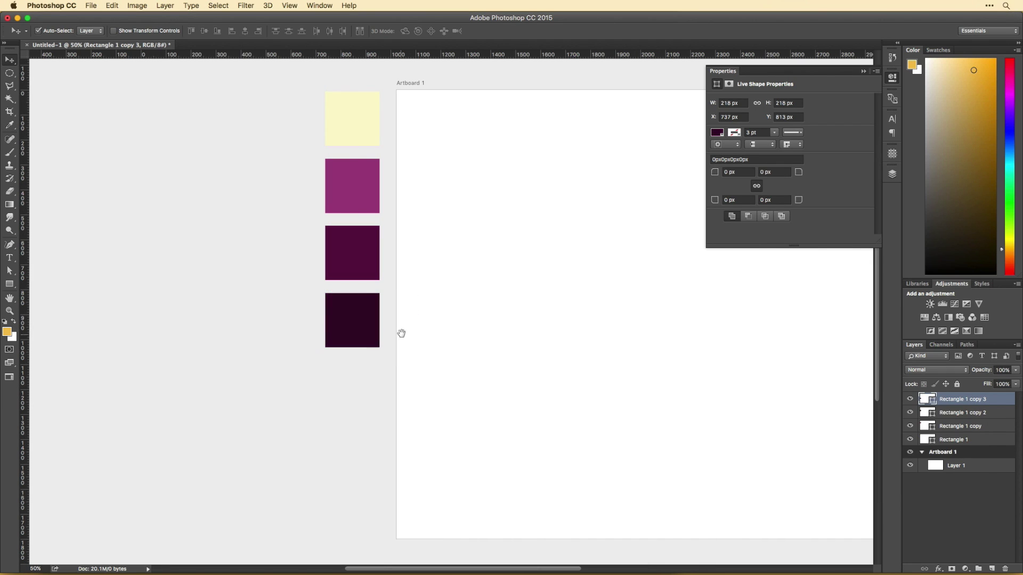
{"action": "left_click_drag", "start_coordinate": [73, 98], "coordinate": [111, 324]}
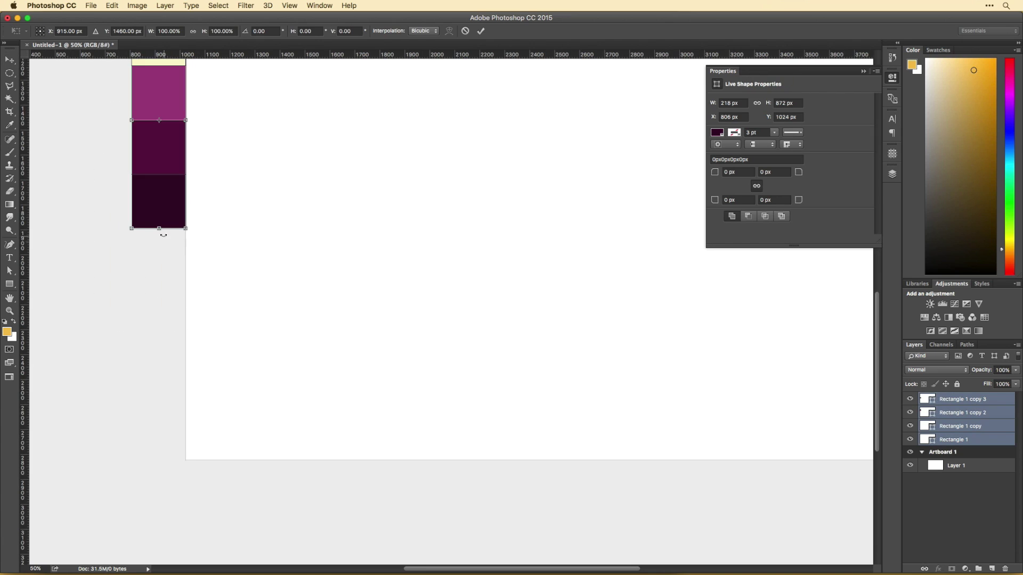
{"action": "left_click_drag", "start_coordinate": [163, 235], "coordinate": [160, 457]}
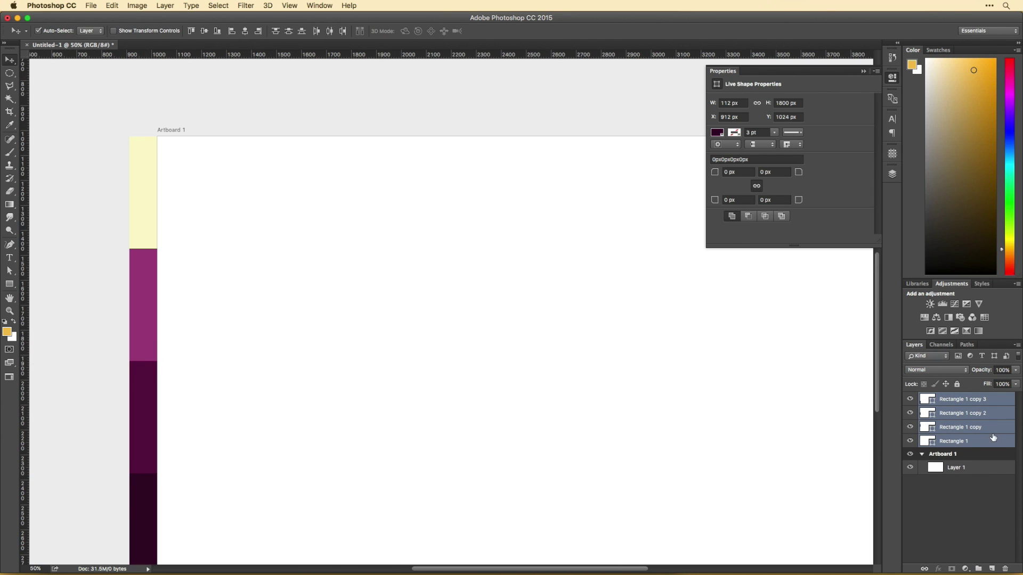
Group the four swatch rectangles, name the group "Swatches" and lock it
{"action": "key", "text": "ctrl+g"}
{"action": "type", "text": "Swatches"}
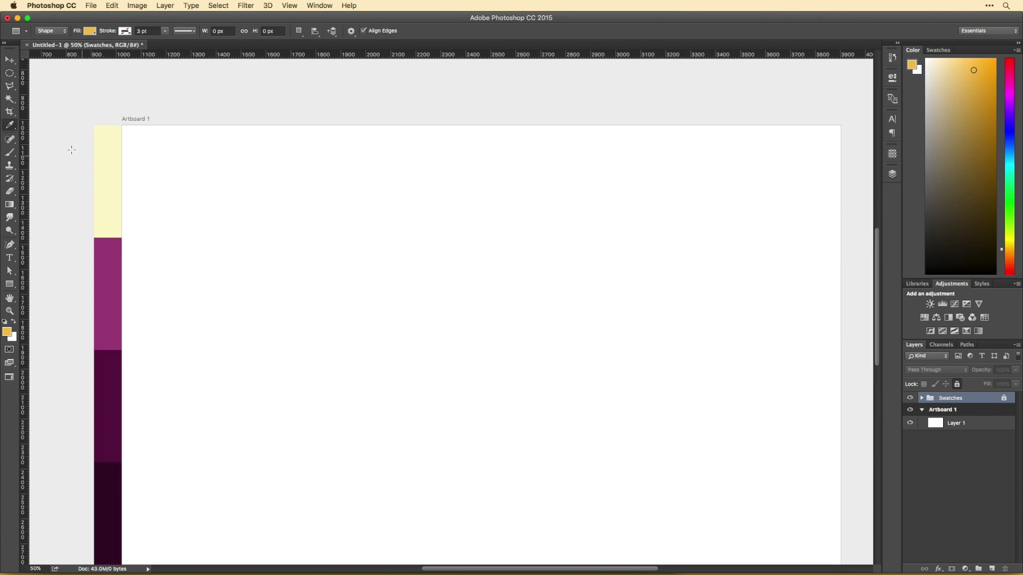
Cover the whole artboard with a cream rectangle, rename its layer "Background" and lock it
{"action": "left_click_drag", "start_coordinate": [122, 99], "coordinate": [840, 547]}
{"action": "key", "text": "v"}
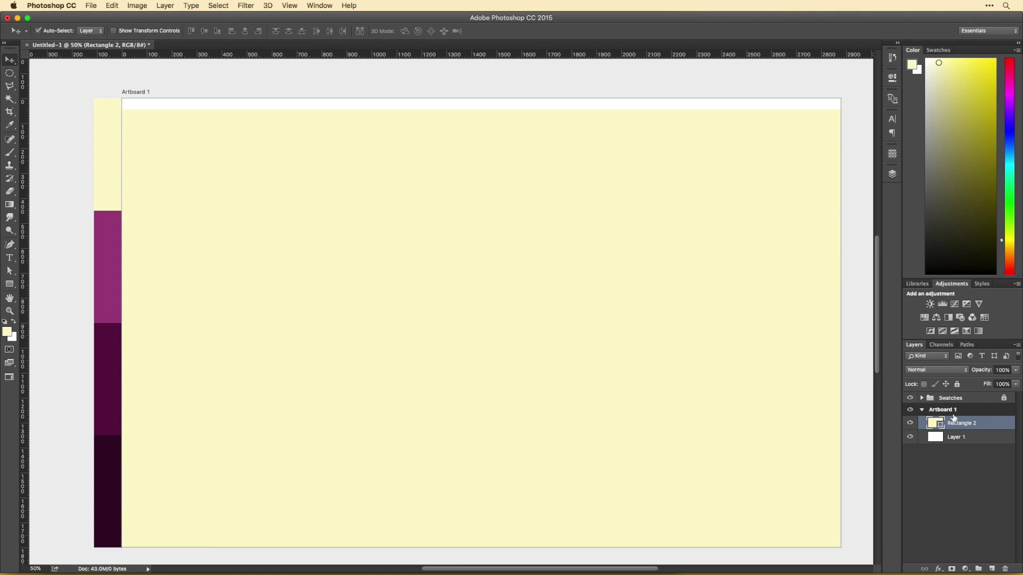
{"action": "key", "text": "Return"}
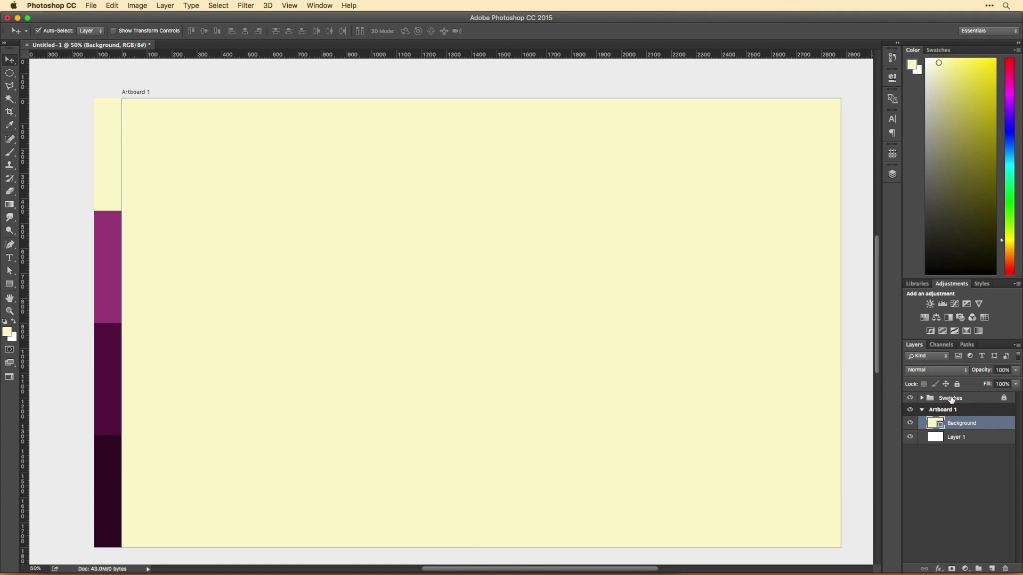
{"action": "left_click", "coordinate": [439, 79]}
Add a linear Gradient Overlay to the Background layer and set its end colour stop to fbf8ca
{"action": "double_click", "coordinate": [986, 424]}
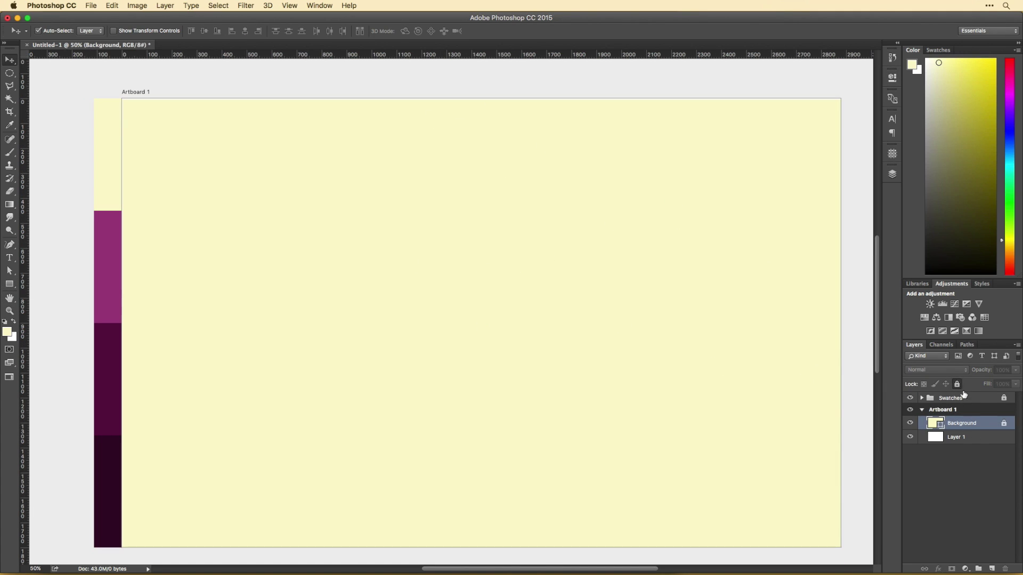
{"action": "left_click", "coordinate": [601, 235]}
{"action": "left_click", "coordinate": [759, 144]}
{"action": "double_click", "coordinate": [611, 286]}
{"action": "left_click", "coordinate": [731, 304]}
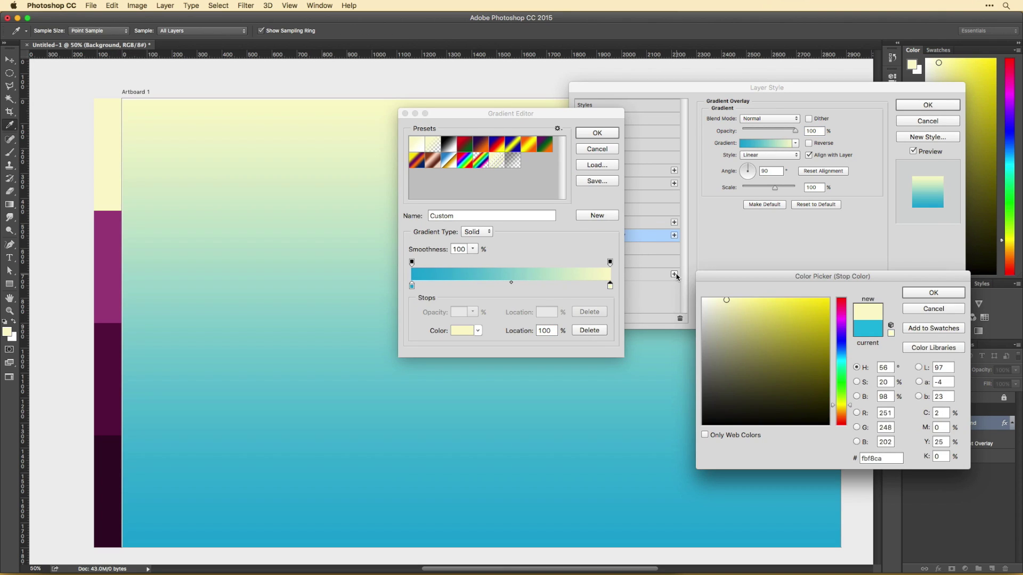
{"action": "key", "text": "Return"}
Set the gradient's start colour stop to a slightly darker cream and apply the overlay
{"action": "double_click", "coordinate": [411, 285]}
{"action": "left_click", "coordinate": [730, 300]}
{"action": "left_click", "coordinate": [732, 309]}
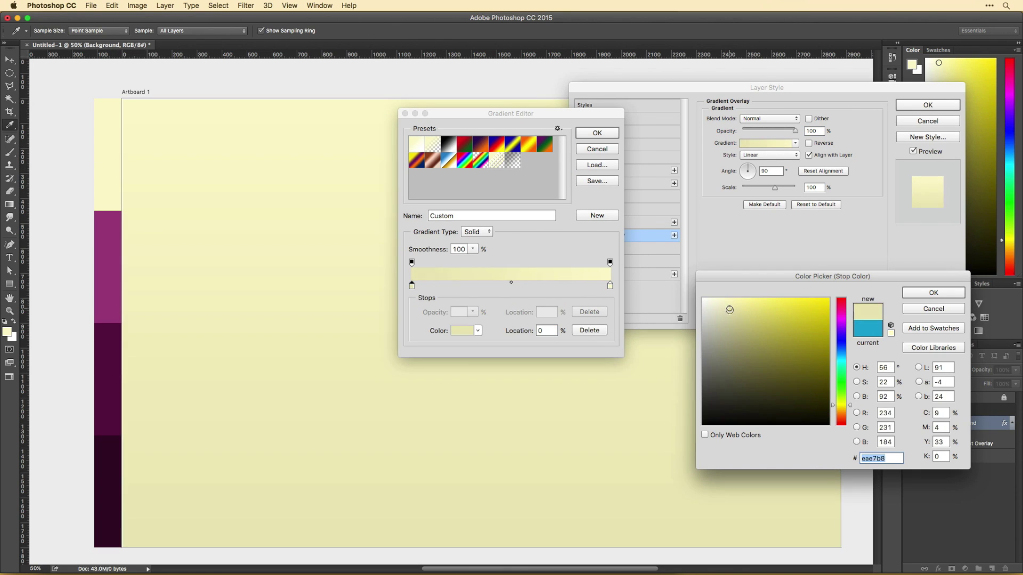
{"action": "key", "text": "Return"}
{"action": "key", "text": "Return"}
{"action": "key", "text": "Return"}
Draw a white rounded rectangle about 650 × 1054 px with a 12 px radius in the artboard's left part, centred vertically
{"action": "left_click", "coordinate": [9, 285]}
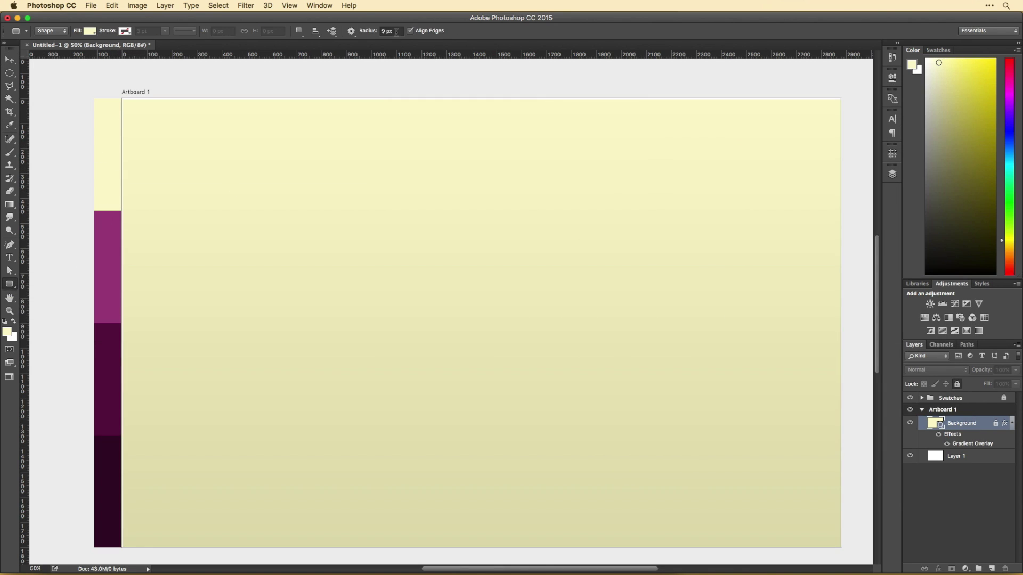
{"action": "left_click_drag", "start_coordinate": [205, 160], "coordinate": [366, 423]}
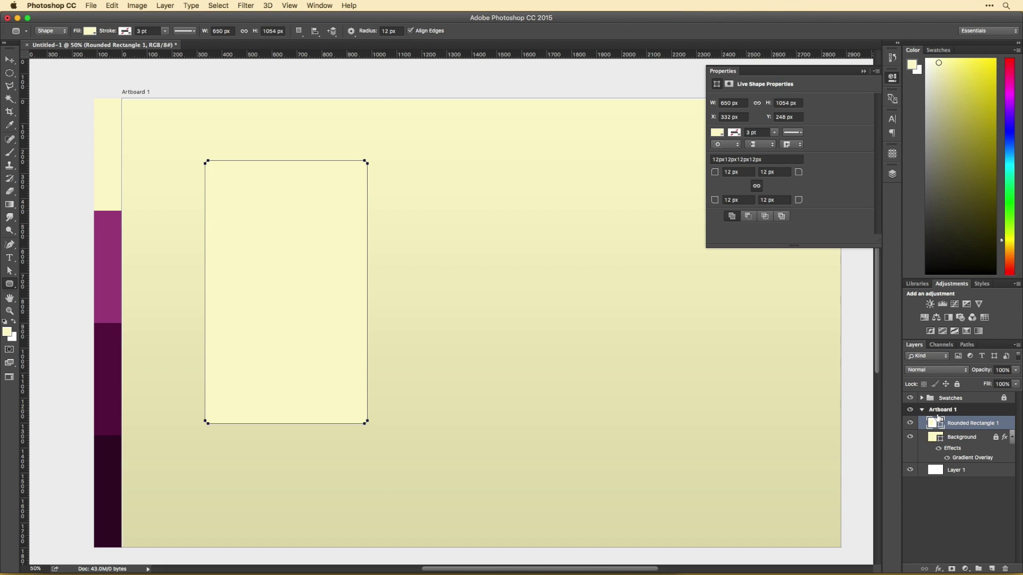
{"action": "left_click", "coordinate": [717, 132]}
{"action": "key", "text": "Return"}
{"action": "left_click_drag", "start_coordinate": [330, 265], "coordinate": [335, 299]}
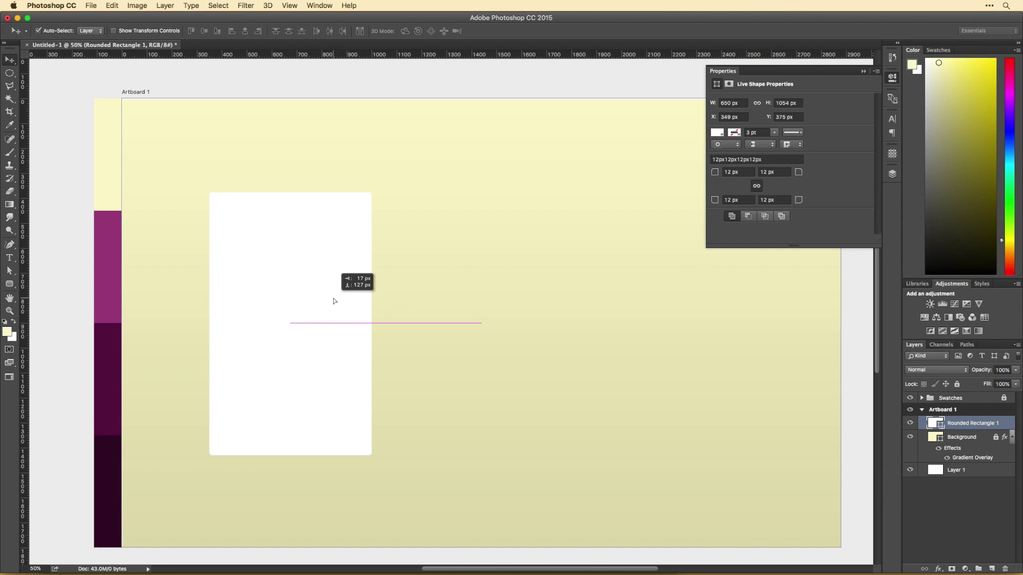
Add a soft Drop Shadow to the white card, using a muted yellow shadow colour and a slightly increased opacity
{"action": "double_click", "coordinate": [961, 431]}
{"action": "left_click", "coordinate": [598, 274]}
{"action": "left_click_drag", "start_coordinate": [760, 130], "coordinate": [751, 132]}
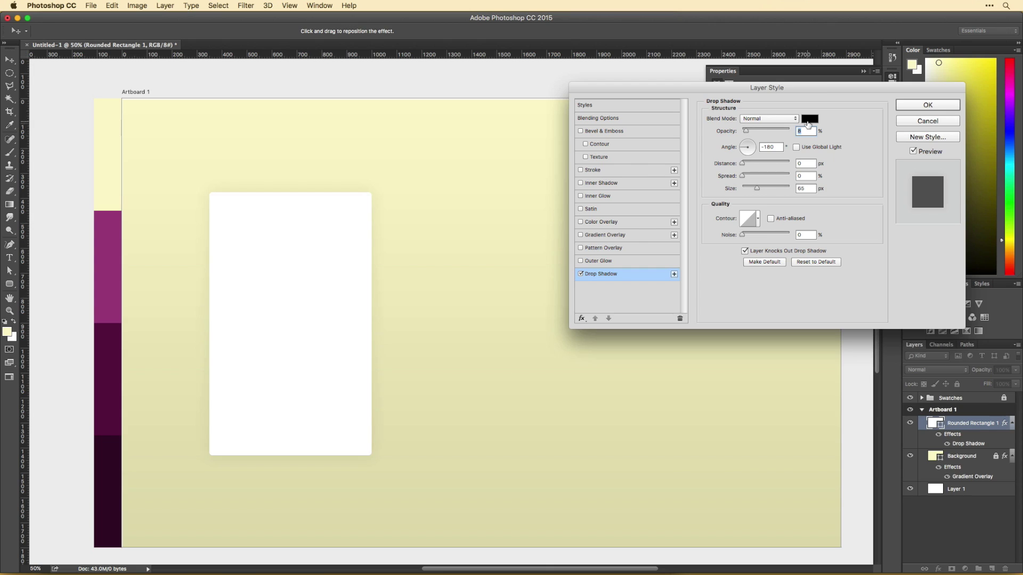
{"action": "left_click", "coordinate": [809, 119]}
{"action": "left_click", "coordinate": [729, 308]}
{"action": "key", "text": "Return"}
{"action": "left_click_drag", "start_coordinate": [746, 131], "coordinate": [754, 131]}
{"action": "key", "text": "Return"}
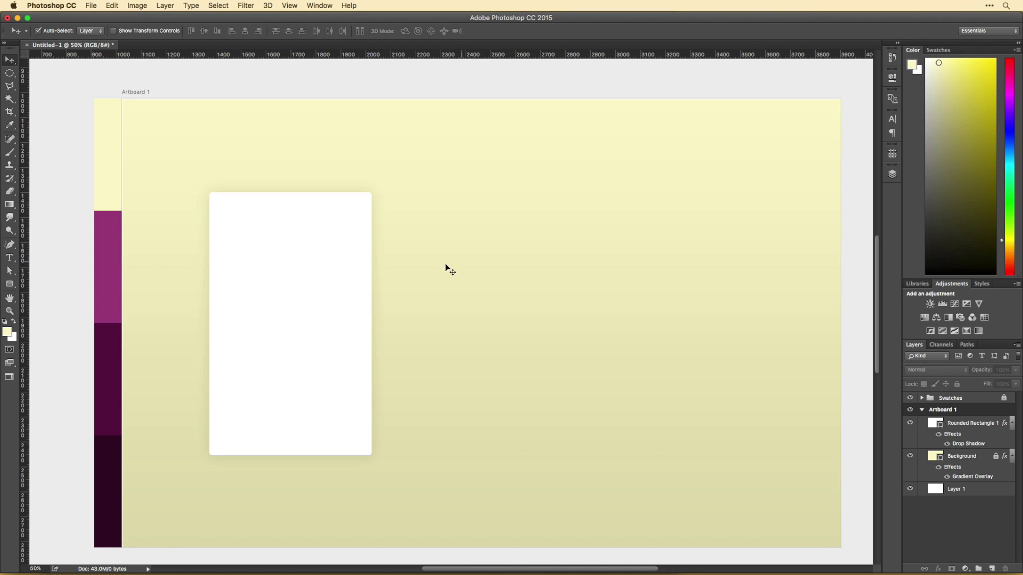
Duplicate the white card and shorten the copy from below to about 408 px tall to form a header
{"action": "key", "text": "super+j"}
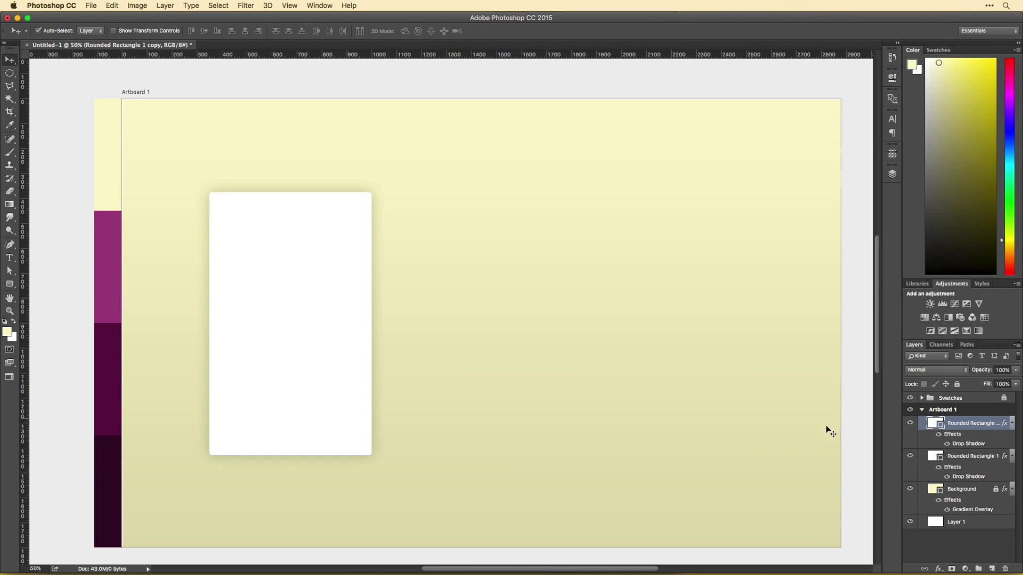
{"action": "key", "text": "super+t"}
{"action": "left_click_drag", "start_coordinate": [290, 455], "coordinate": [290, 293]}
{"action": "key", "text": "Return"}
Fill the header with the lightest purple from the swatches and hide its drop shadow
{"action": "double_click", "coordinate": [932, 430]}
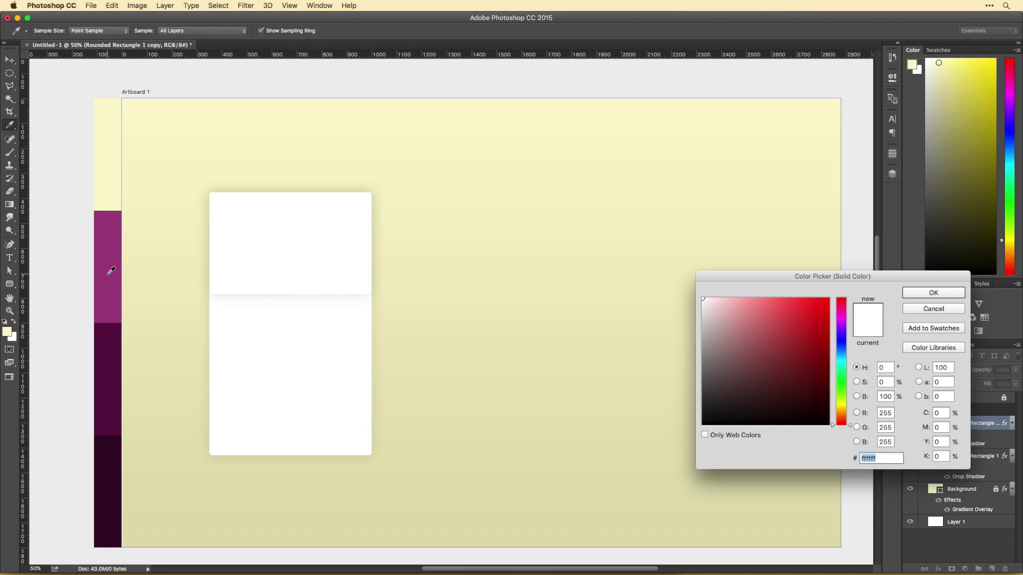
{"action": "left_click", "coordinate": [106, 269]}
{"action": "key", "text": "Return"}
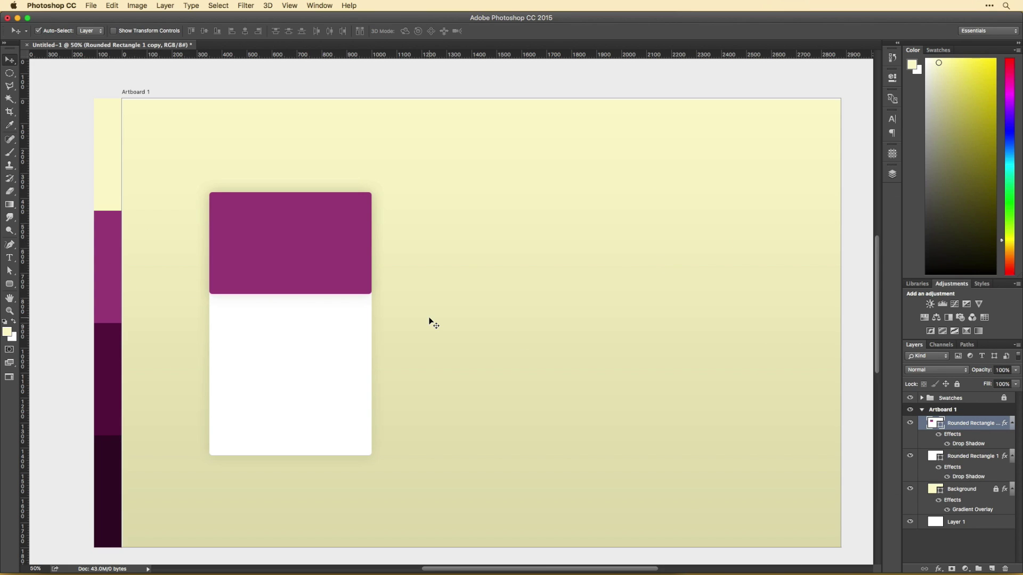
{"action": "left_click", "coordinate": [947, 444]}
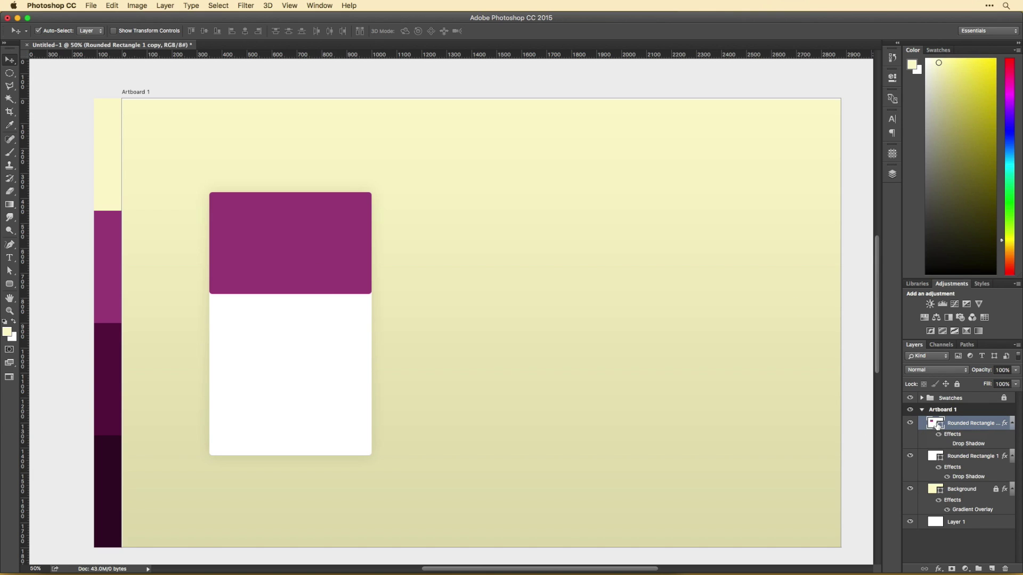
Add the centred text "99" in white above the card
{"action": "key", "text": "t"}
{"action": "left_click", "coordinate": [251, 136]}
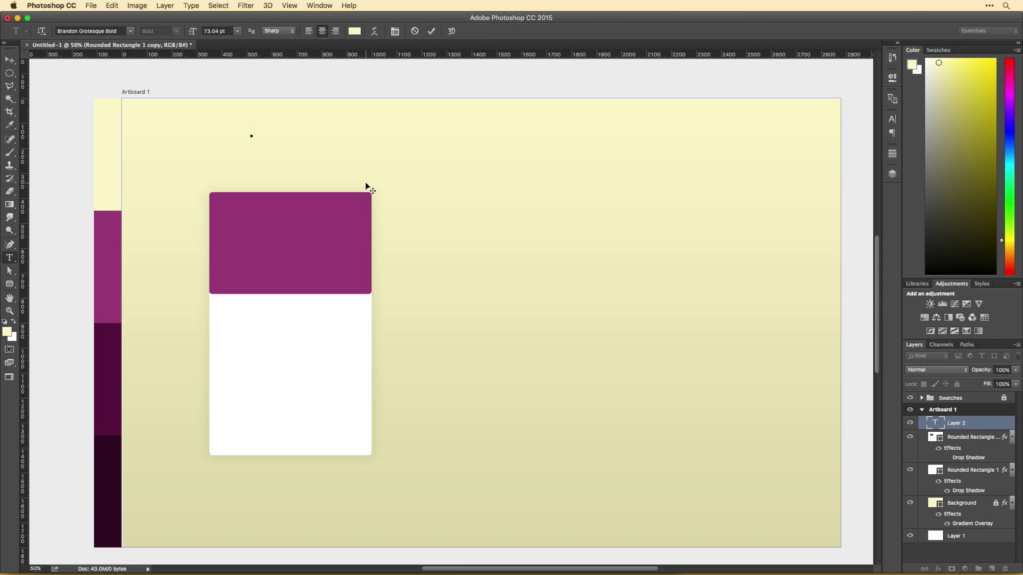
{"action": "left_click", "coordinate": [354, 31]}
{"action": "left_click", "coordinate": [367, 394]}
{"action": "key", "text": "Return"}
{"action": "key", "text": "ctrl+Return"}
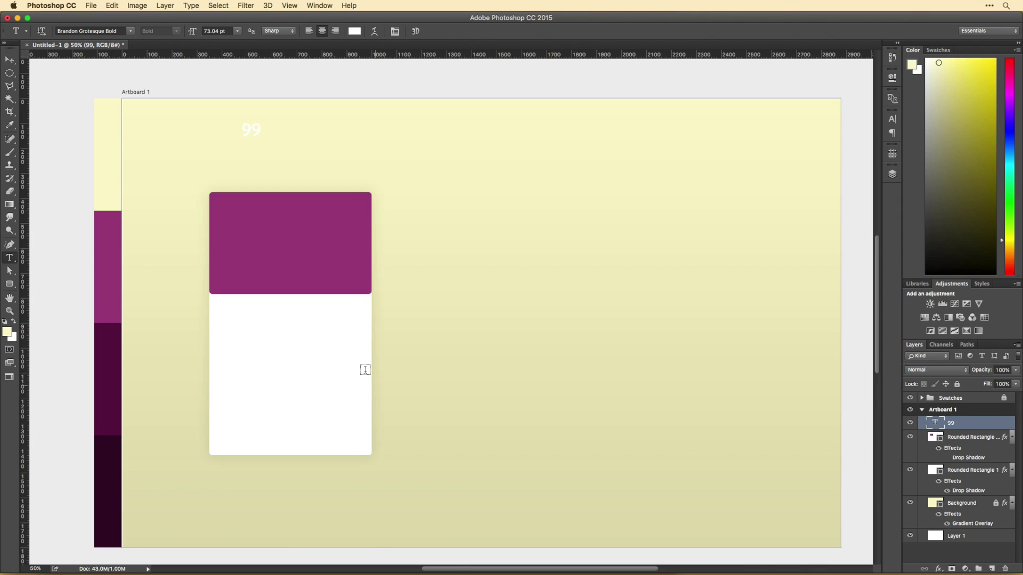
Move the "99" text onto the purple header and enlarge it
{"action": "key", "text": "v"}
{"action": "left_click_drag", "start_coordinate": [251, 131], "coordinate": [330, 223]}
{"action": "key", "text": "Return"}
Duplicate the "99" text, change the copy to a small dark purple "/mo" and place it at the price's lower right
{"action": "key", "text": "super+plus"}
{"action": "left_click_drag", "start_coordinate": [293, 283], "coordinate": [292, 338]}
{"action": "key", "text": "t"}
{"action": "double_click", "coordinate": [298, 336]}
{"action": "type", "text": "/mo"}
{"action": "key", "text": "ctrl+a"}
{"action": "left_click_drag", "start_coordinate": [192, 31], "coordinate": [121, 31]}
{"action": "left_click", "coordinate": [354, 31]}
{"action": "key", "text": "Return"}
{"action": "key", "text": "ctrl+Return"}
{"action": "left_click_drag", "start_coordinate": [293, 350], "coordinate": [331, 301]}
Duplicate the "/mo" label to the upper left of the price and change the copy to "$"
{"action": "left_click_drag", "start_coordinate": [332, 301], "coordinate": [257, 269]}
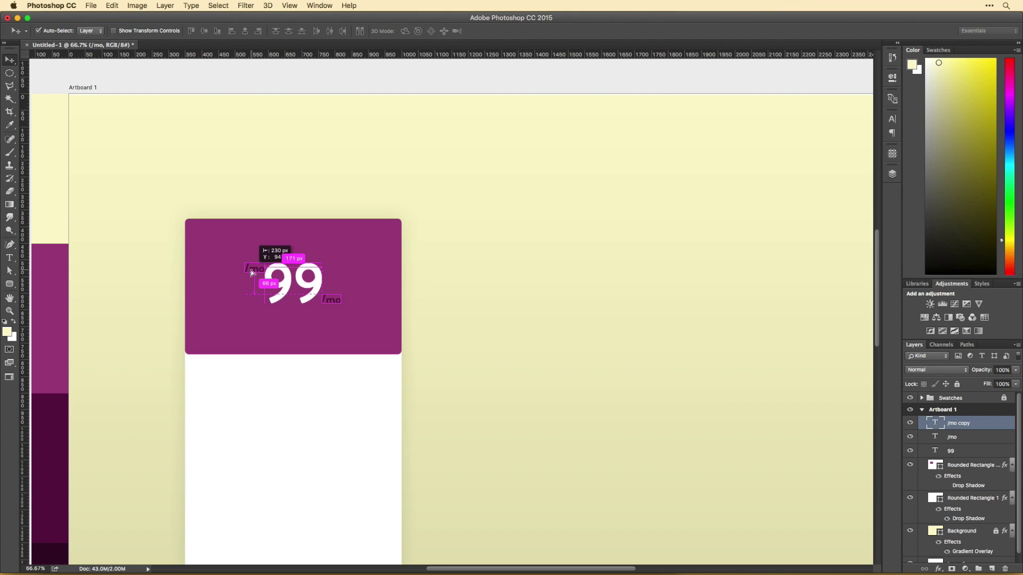
{"action": "double_click", "coordinate": [257, 270]}
{"action": "type", "text": "$"}
{"action": "key", "text": "ctrl+Return"}
Set both bottom corner radii of the purple header to 0 px
{"action": "scroll", "coordinate": [478, 352], "scroll_direction": "left", "scroll_amount": 3}
{"action": "left_click", "coordinate": [426, 314]}
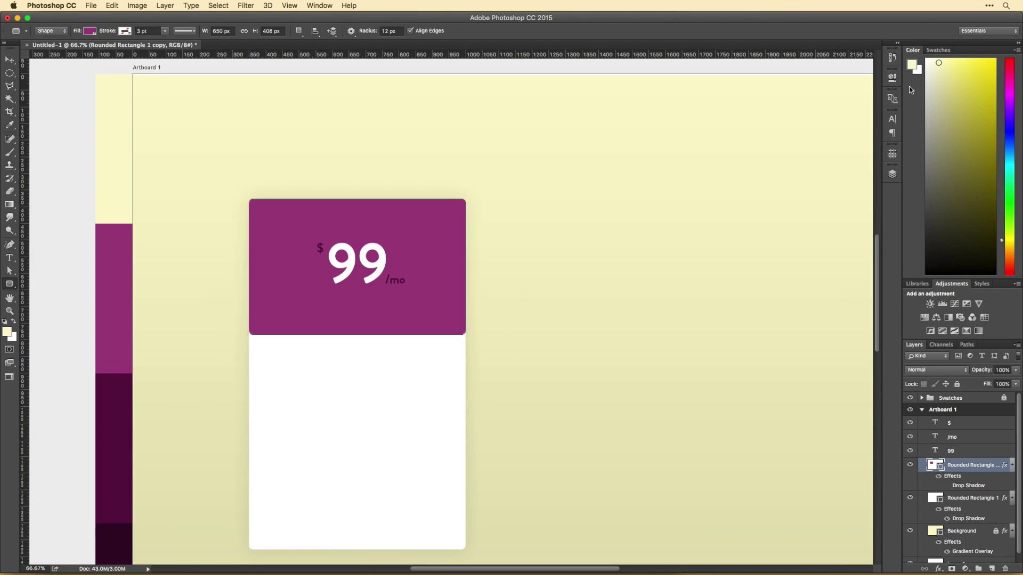
{"action": "key", "text": "u"}
{"action": "left_click", "coordinate": [892, 78]}
{"action": "left_click", "coordinate": [738, 200]}
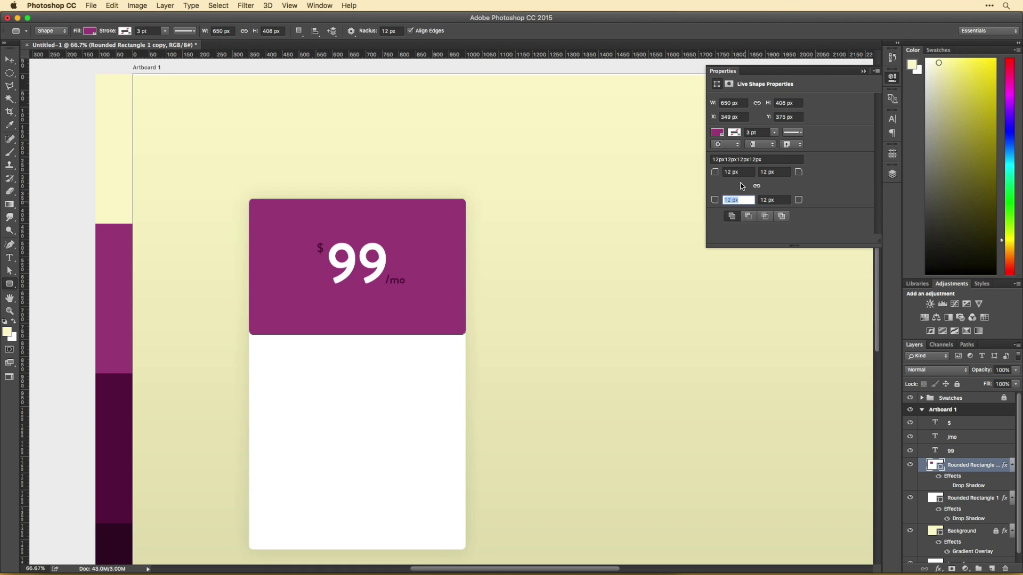
{"action": "type", "text": "0"}
{"action": "key", "text": "Return"}
{"action": "left_click", "coordinate": [582, 194]}
Extend the purple header slightly downward from its bottom edge
{"action": "scroll", "coordinate": [452, 335], "scroll_direction": "right", "scroll_amount": 2}
{"action": "scroll", "coordinate": [452, 335], "scroll_direction": "up", "scroll_amount": 1}
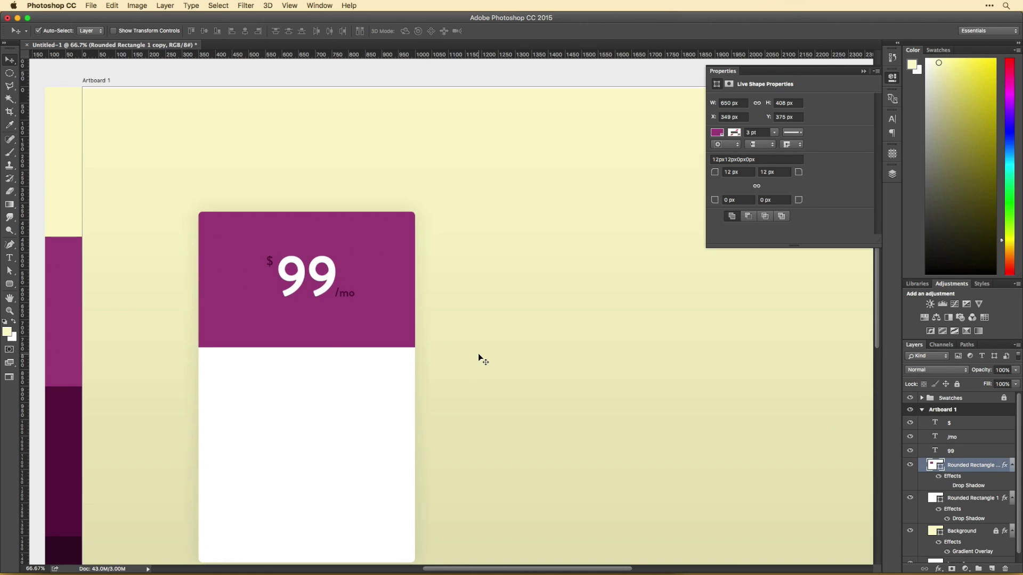
{"action": "key", "text": "ctrl+t"}
{"action": "left_click_drag", "start_coordinate": [308, 348], "coordinate": [307, 364]}
{"action": "key", "text": "Return"}
Draw a closed wavy shape about 653 × 107 px across the header's bottom edge with the Pen tool in Shape mode
{"action": "scroll", "coordinate": [434, 387], "scroll_direction": "left", "scroll_amount": 2}
{"action": "key", "text": "p"}
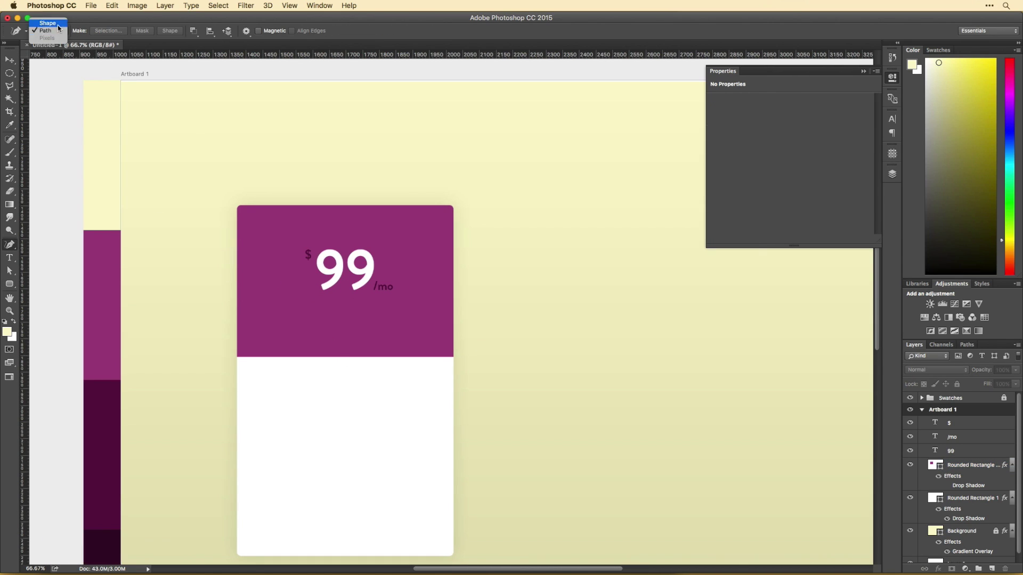
{"action": "left_click", "coordinate": [58, 25]}
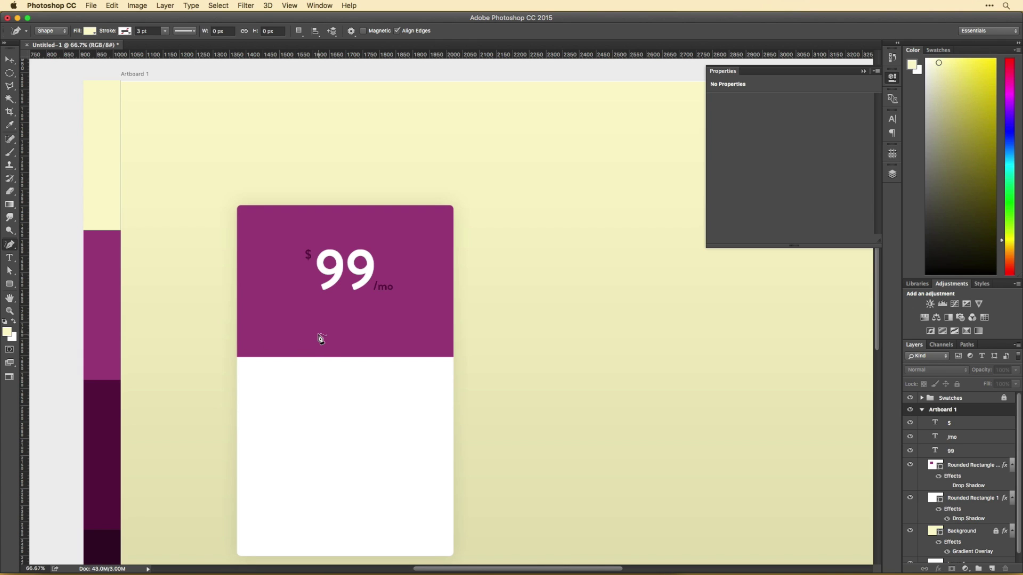
{"action": "right_click", "coordinate": [10, 245]}
{"action": "left_click", "coordinate": [53, 243]}
{"action": "left_click", "coordinate": [237, 331]}
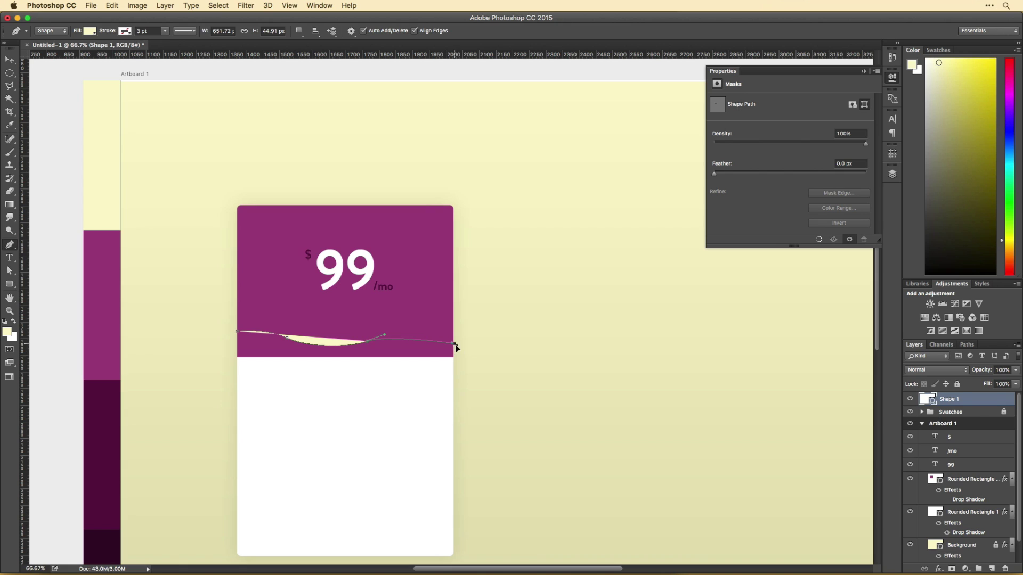
{"action": "left_click", "coordinate": [453, 367]}
{"action": "left_click", "coordinate": [236, 366]}
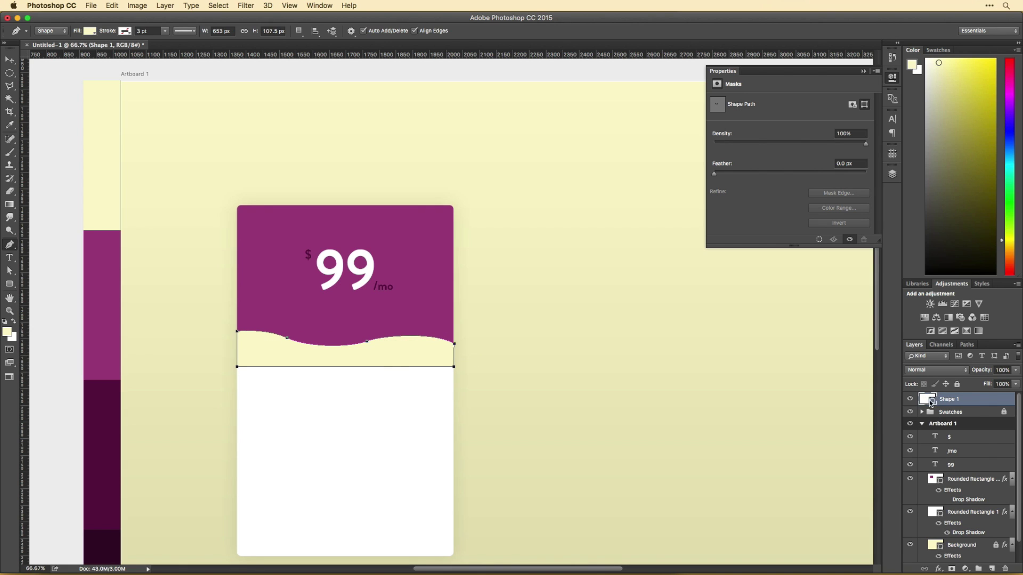
Fill the wave shape with white, then duplicate it as a horizontally flipped copy slightly higher on the header
{"action": "key", "text": "v"}
{"action": "key", "text": "ctrl+j"}
{"action": "key", "text": "shift+Up"}
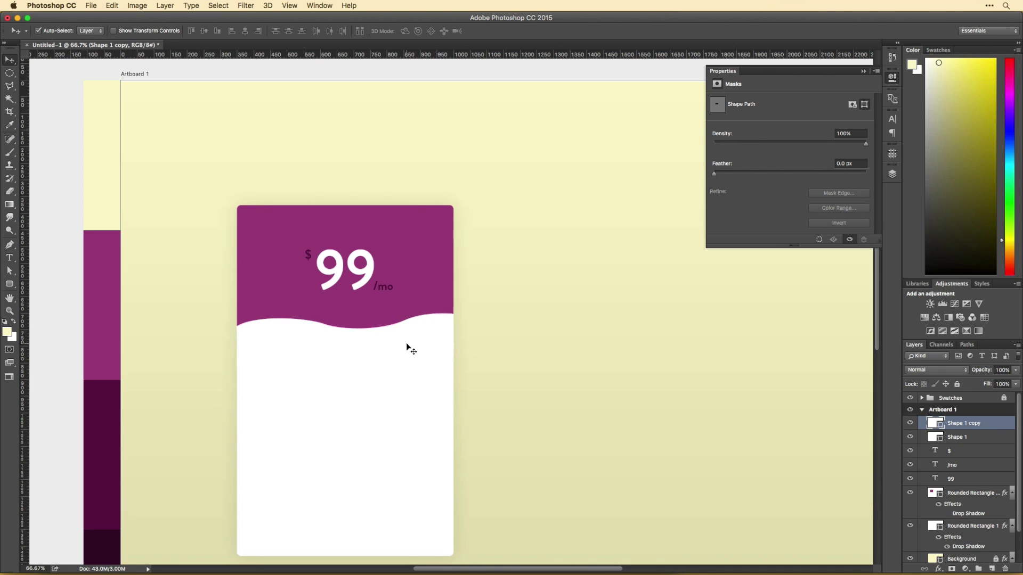
Set the wave copy's layer opacity to 52%
{"action": "key", "text": "5"}
{"action": "key", "text": "ctrl+z"}
{"action": "key", "text": "5"}
{"action": "key", "text": "2"}
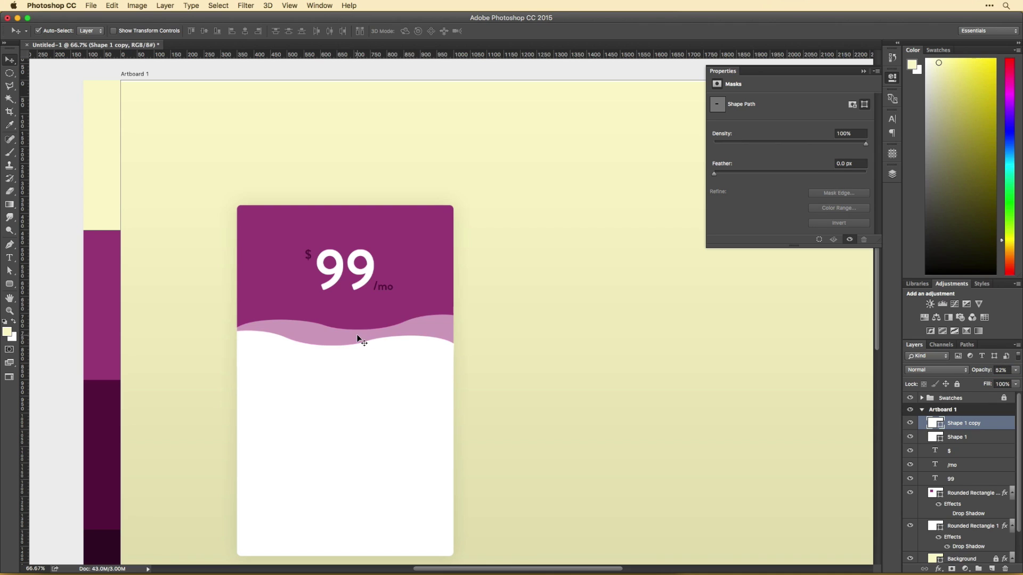
Reposition the translucent wave copy so that only its crests rise above the white wave
{"action": "left_click_drag", "start_coordinate": [358, 338], "coordinate": [344, 327]}
{"action": "key", "text": "ctrl+t"}
{"action": "key", "text": "Return"}
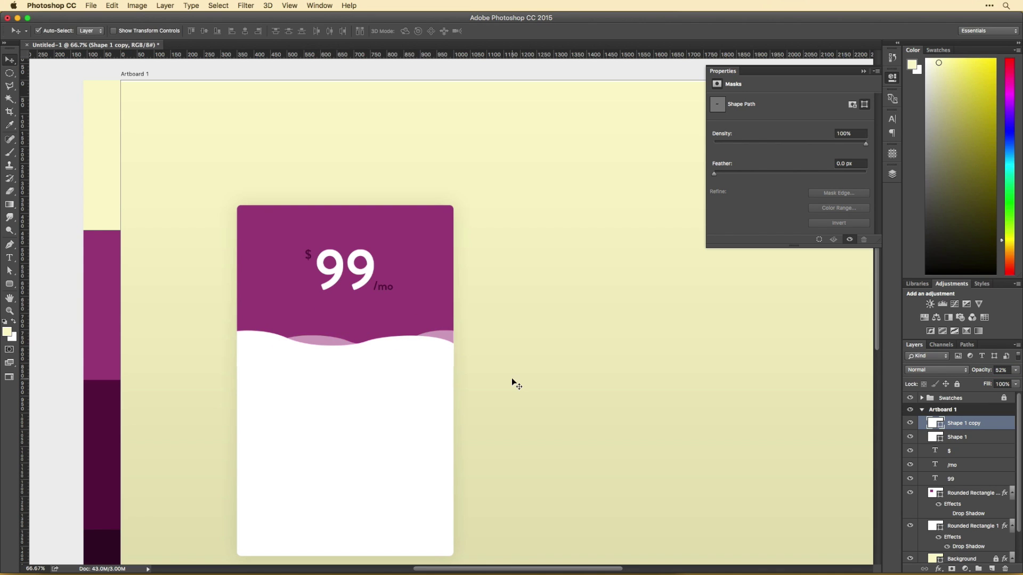
Reshape the white wave's middle curve by adjusting its anchor handles for a deeper trough and higher right crest
{"action": "key", "text": "a"}
{"action": "left_click", "coordinate": [386, 347]}
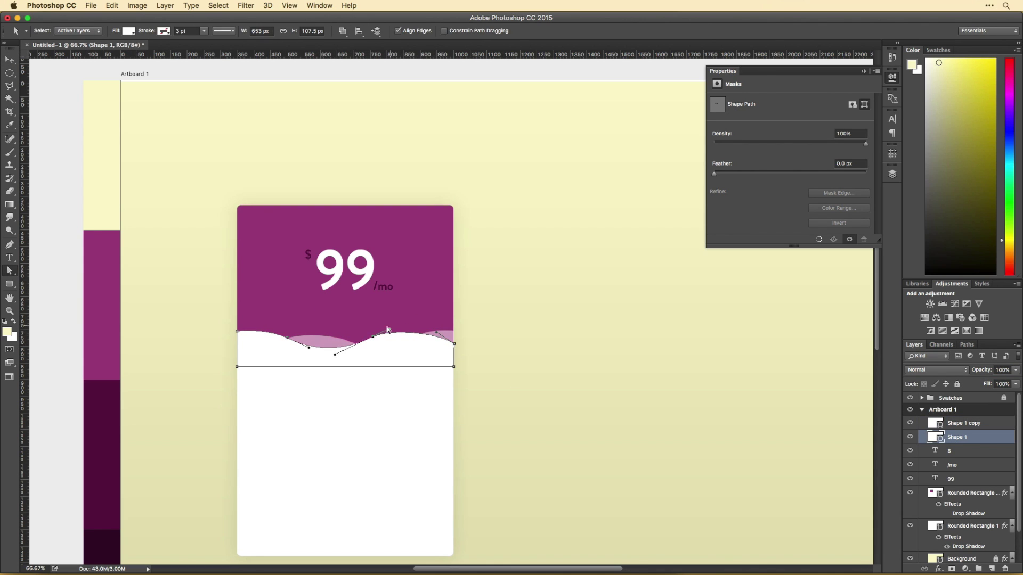
{"action": "left_click", "coordinate": [509, 356]}
Align the white wave's lower-left anchor point with the card's left edge
{"action": "key", "text": "super+equal"}
{"action": "left_click", "coordinate": [272, 297]}
{"action": "key", "text": "super+equal"}
{"action": "key", "text": "super+equal"}
{"action": "key", "text": "super+equal"}
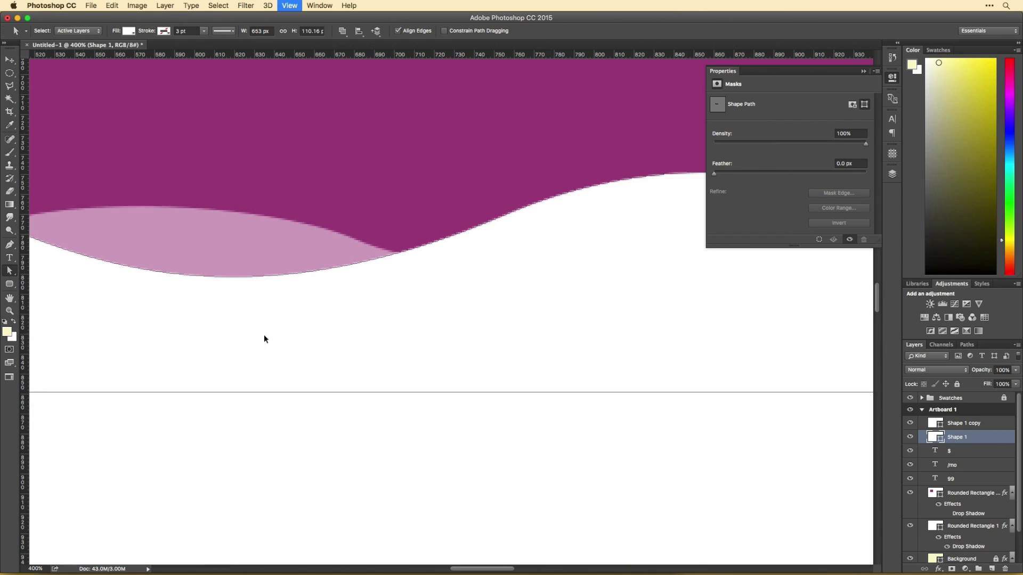
{"action": "scroll", "coordinate": [121, 212], "scroll_direction": "left", "scroll_amount": 10}
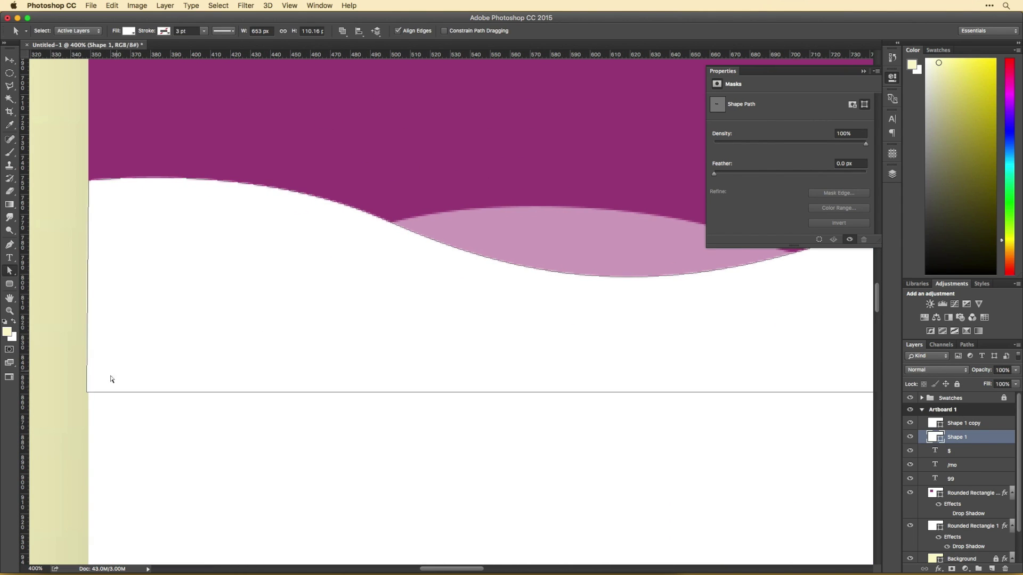
{"action": "key", "text": "super+1"}
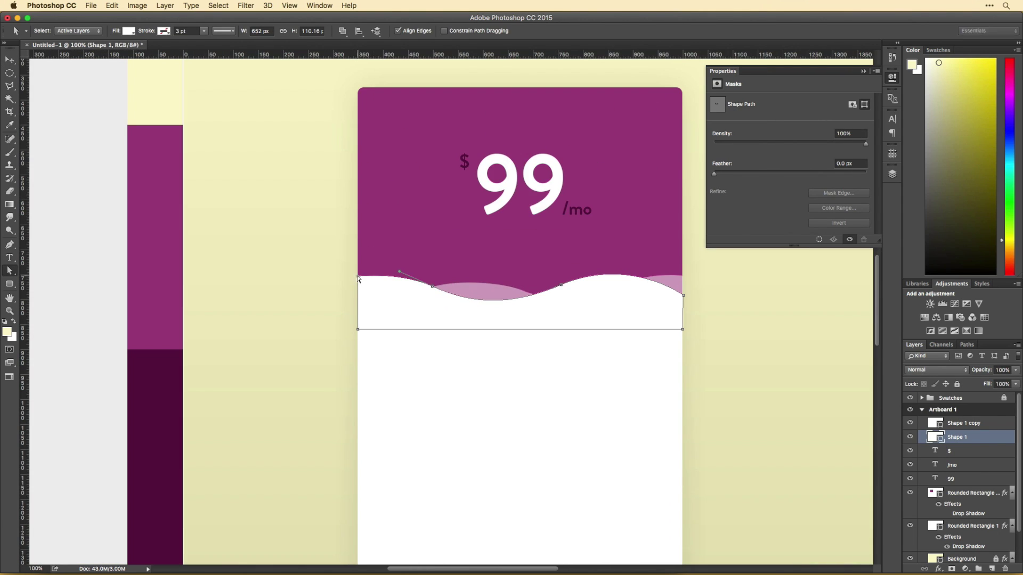
Align the translucent wave copy's right-side anchor points with the card's right edge
{"action": "left_click", "coordinate": [511, 361]}
{"action": "left_click", "coordinate": [511, 361], "text": "super"}
{"action": "left_click", "coordinate": [511, 360], "text": "super"}
{"action": "key", "text": "alt+bracketright"}
{"action": "scroll", "coordinate": [517, 227], "scroll_direction": "up", "scroll_amount": 3}
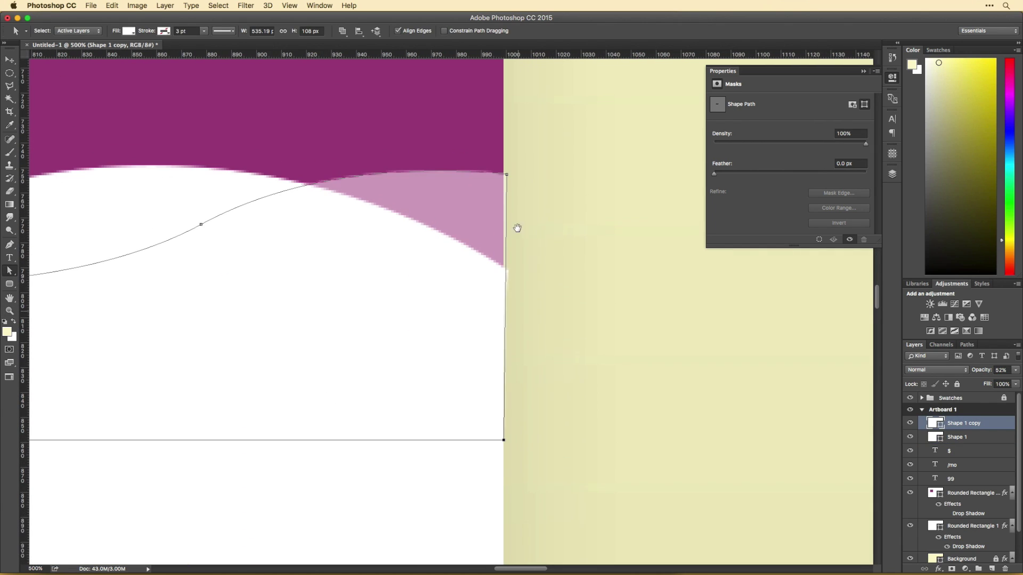
Align the white wave's right-side anchor points with the card's right edge and adjust the handle at that end
{"action": "key", "text": "alt+bracketleft"}
{"action": "left_click", "coordinate": [507, 274]}
{"action": "left_click_drag", "start_coordinate": [365, 178], "coordinate": [491, 260]}
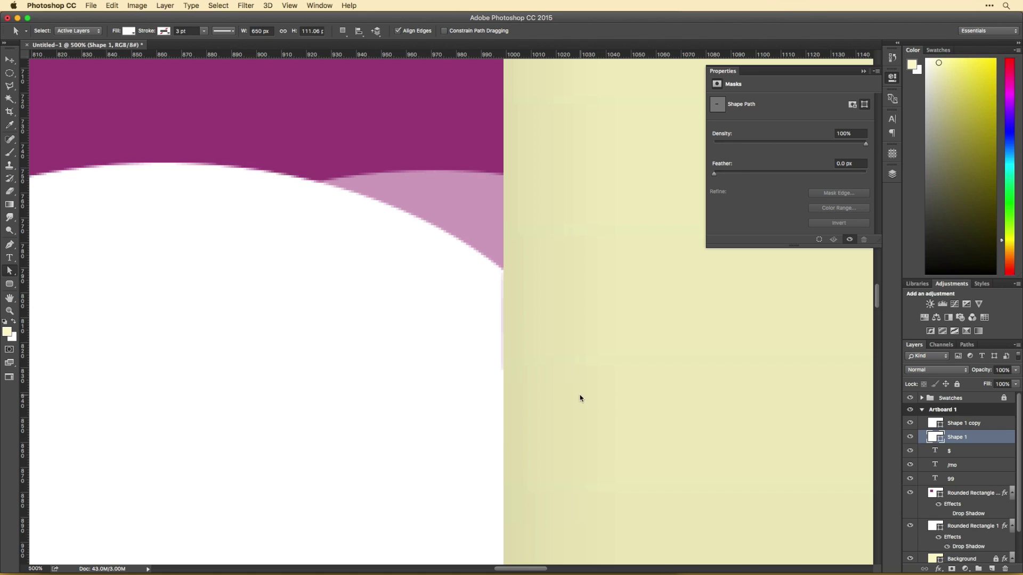
{"action": "scroll", "coordinate": [518, 286], "scroll_direction": "up", "scroll_amount": 5}
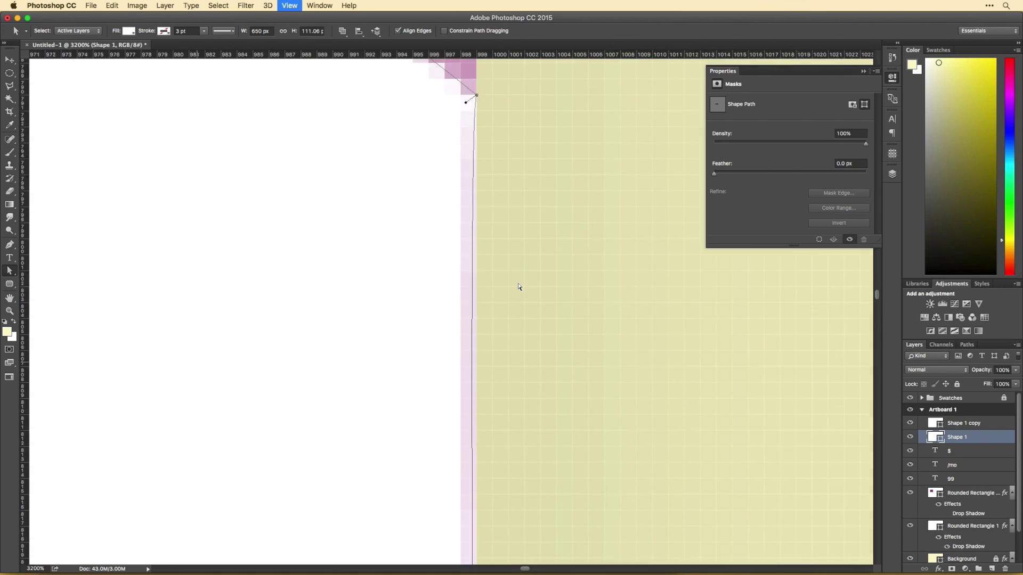
{"action": "left_click_drag", "start_coordinate": [358, 222], "coordinate": [264, 368]}
{"action": "scroll", "coordinate": [264, 368], "scroll_direction": "down", "scroll_amount": 3}
{"action": "scroll", "coordinate": [612, 276], "scroll_direction": "down", "scroll_amount": 10}
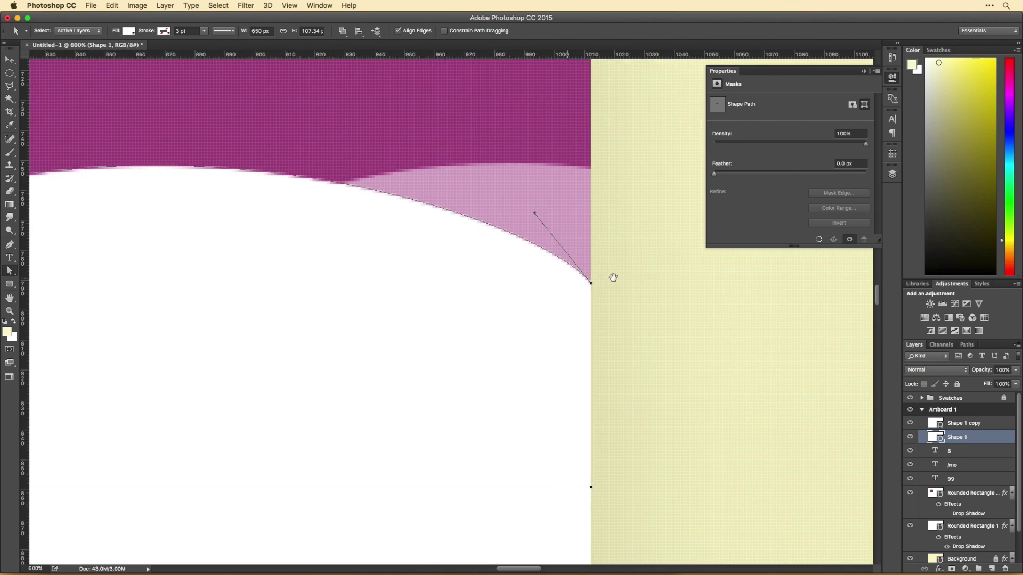
Reshape the white wave's left end so that it slopes up into a gentle crest
{"action": "left_click", "coordinate": [409, 296]}
{"action": "left_click", "coordinate": [577, 278]}
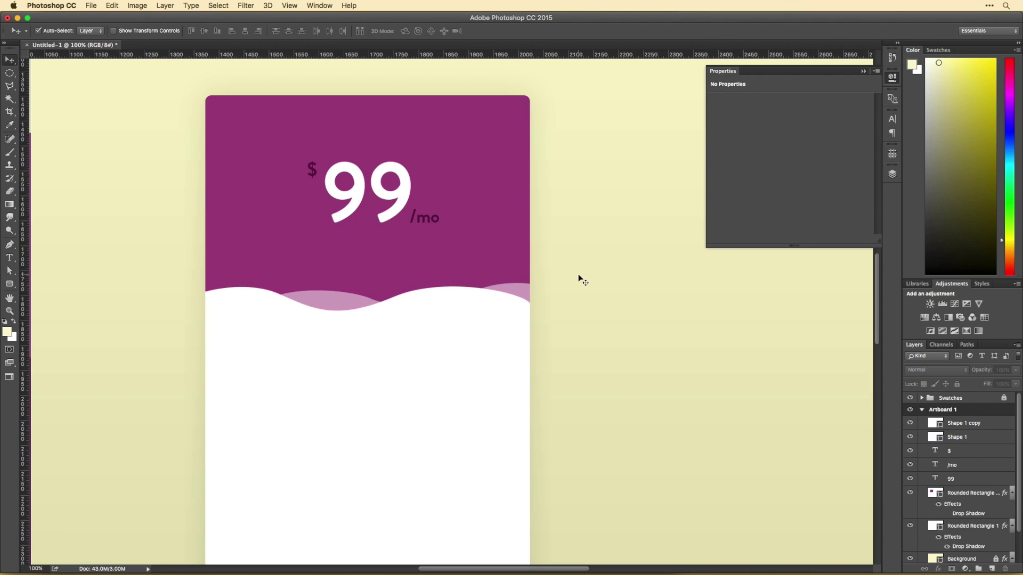
{"action": "left_click", "coordinate": [253, 293]}
{"action": "left_click", "coordinate": [204, 367]}
{"action": "key", "text": "v"}
Duplicate the translucent wave, flip the duplicate horizontally and move it toward the card's left edge
{"action": "left_click", "coordinate": [498, 286]}
{"action": "key", "text": "super+alt+t"}
{"action": "right_click", "coordinate": [499, 285]}
{"action": "left_click", "coordinate": [521, 410]}
{"action": "left_click_drag", "start_coordinate": [468, 307], "coordinate": [383, 300]}
{"action": "key", "text": "Return"}
Stretch the flipped wave copy to the card's right edge and raise the first copy's middle crest
{"action": "key", "text": "a"}
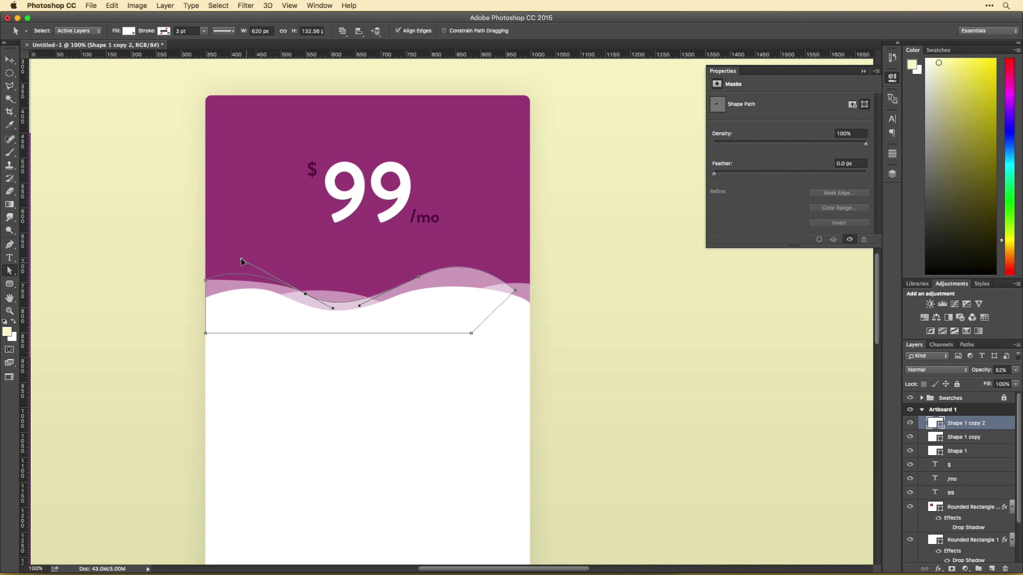
{"action": "left_click", "coordinate": [472, 352]}
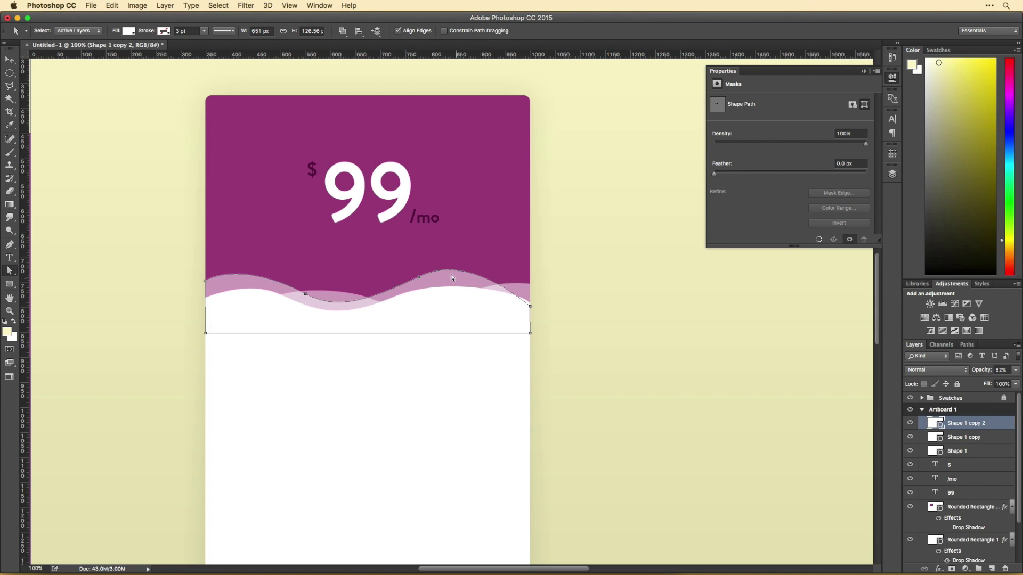
{"action": "key", "text": "alt+bracketleft"}
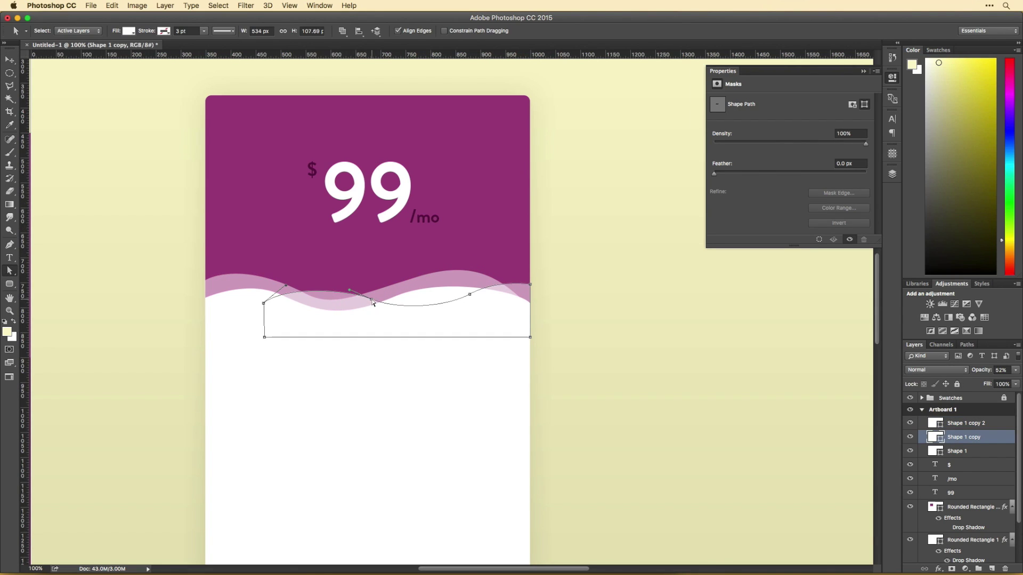
{"action": "scroll", "coordinate": [554, 319], "scroll_direction": "up", "scroll_amount": 5}
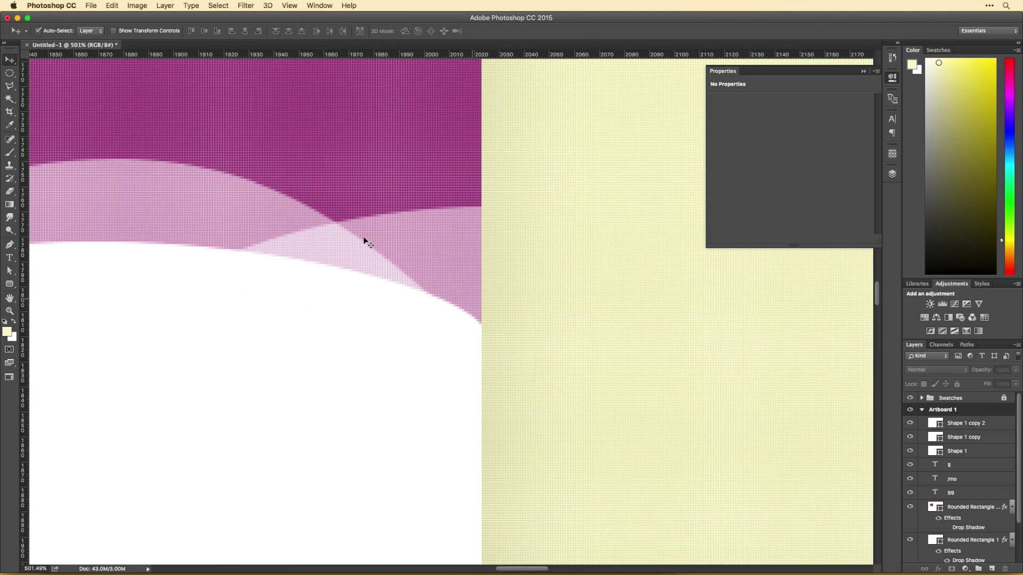
{"action": "left_click", "coordinate": [479, 340]}
{"action": "key", "text": "ctrl+minus"}
{"action": "key", "text": "ctrl+minus"}
{"action": "key", "text": "ctrl+minus"}
{"action": "key", "text": "ctrl+minus"}
{"action": "key", "text": "ctrl+minus"}
{"action": "key", "text": "ctrl+plus"}
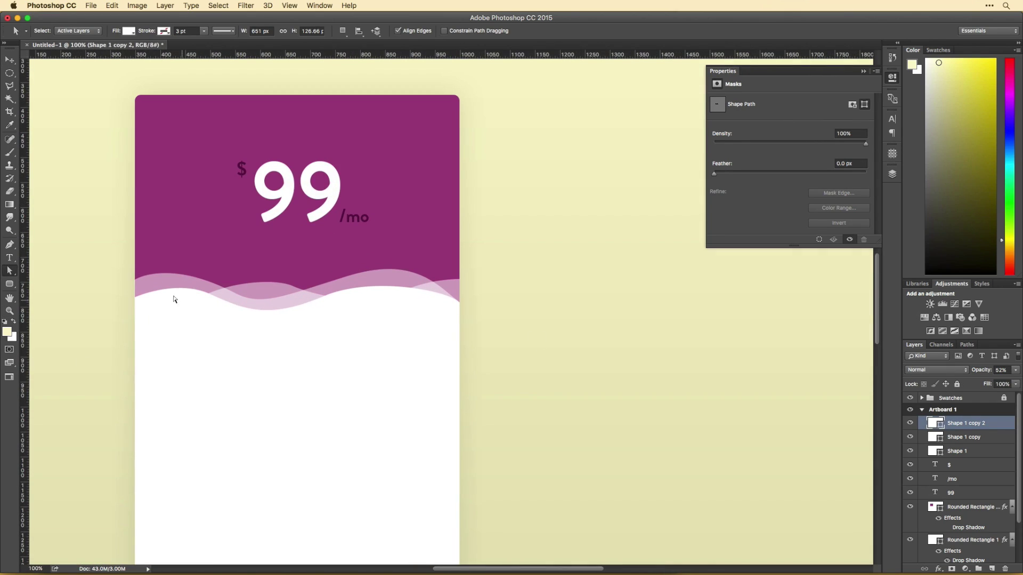
Reshape the flipped wave copy with a deeper middle trough and flatten the first copy's central crest
{"action": "left_click", "coordinate": [134, 284]}
{"action": "left_click_drag", "start_coordinate": [237, 296], "coordinate": [277, 313]}
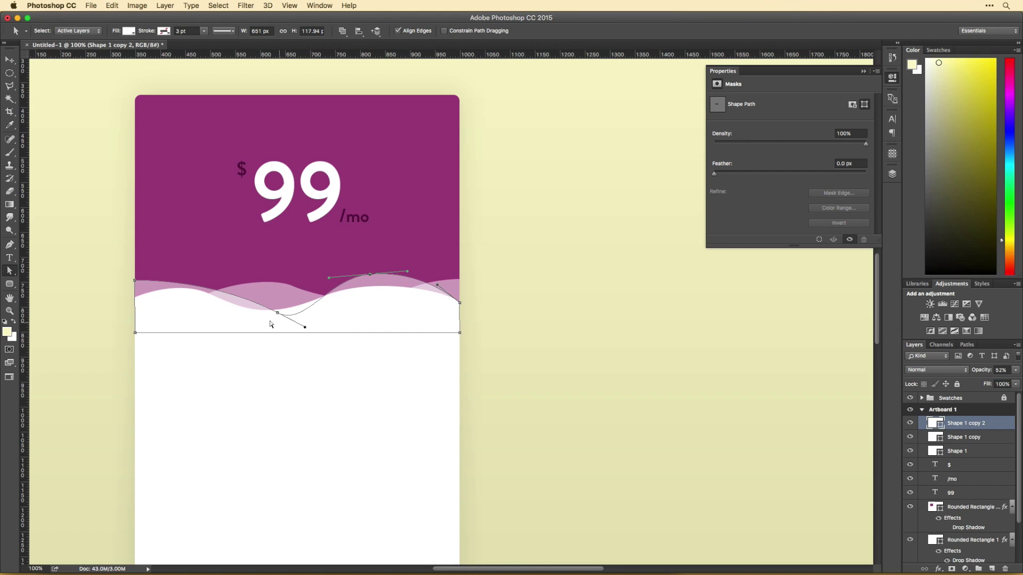
{"action": "left_click_drag", "start_coordinate": [246, 314], "coordinate": [238, 314]}
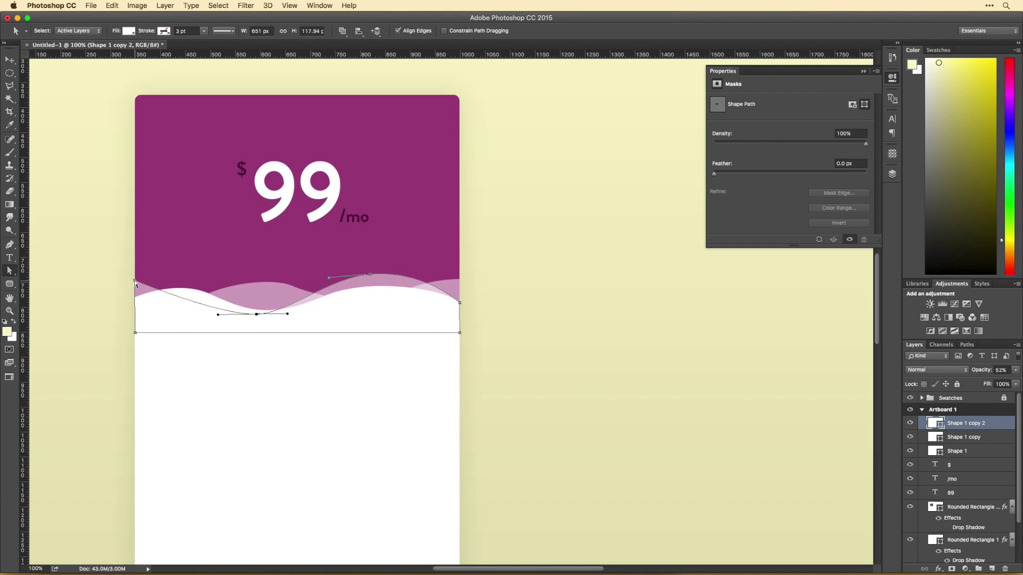
{"action": "key", "text": "v"}
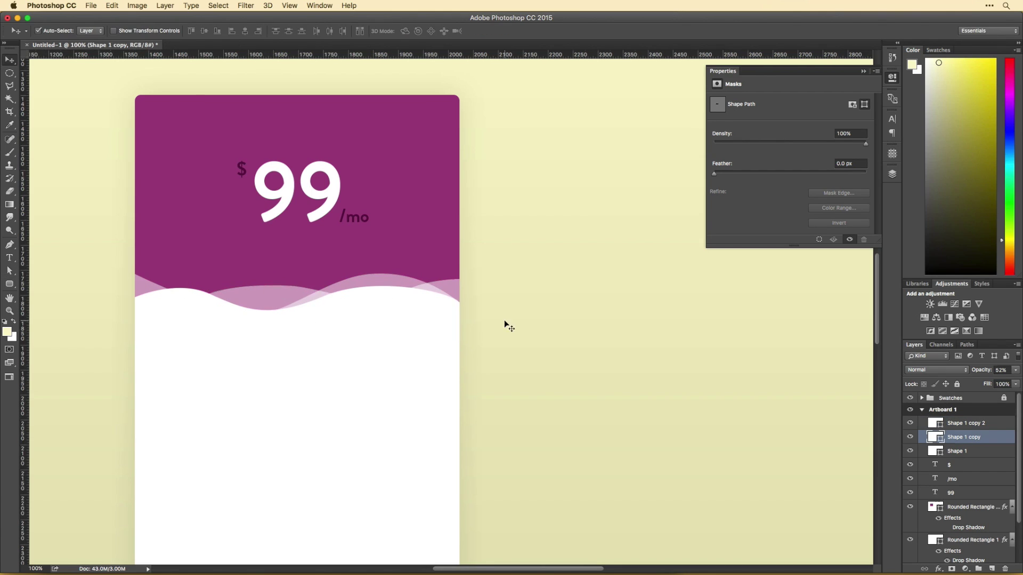
{"action": "left_click", "coordinate": [506, 325]}
{"action": "key", "text": "a"}
{"action": "left_click", "coordinate": [239, 318]}
{"action": "key", "text": "v"}
{"action": "left_click", "coordinate": [566, 341]}
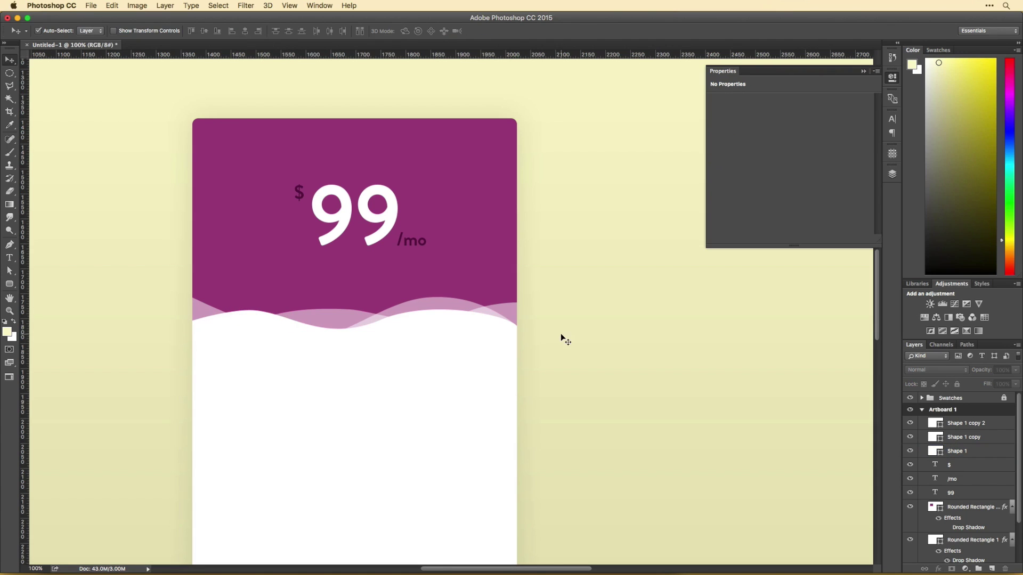
Try adjusting the white wave's middle curve, and remove both translucent wave copies
{"action": "key", "text": "a"}
{"action": "left_click", "coordinate": [285, 314]}
{"action": "left_click", "coordinate": [382, 322]}
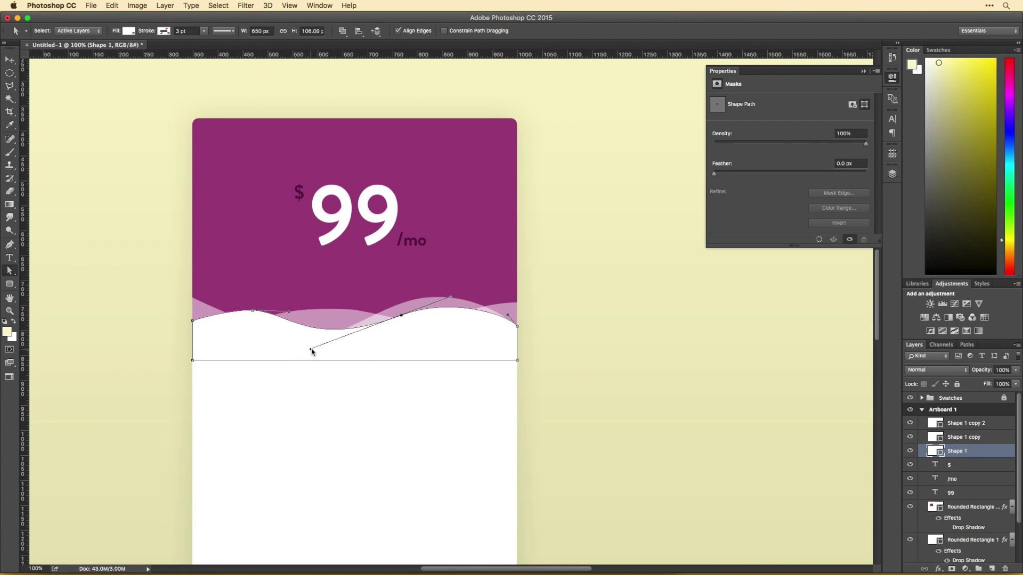
{"action": "key", "text": "super+alt+z"}
{"action": "key", "text": "super+alt+z"}
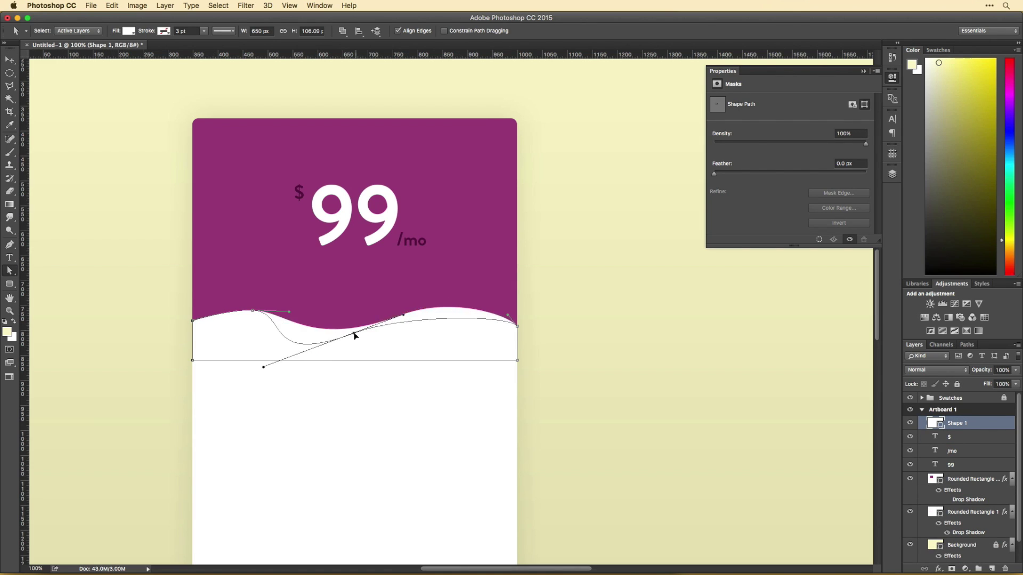
Reshape the white wave into a symmetrical curve with a deep central trough and an added right crest
{"action": "left_click_drag", "start_coordinate": [263, 367], "coordinate": [258, 334]}
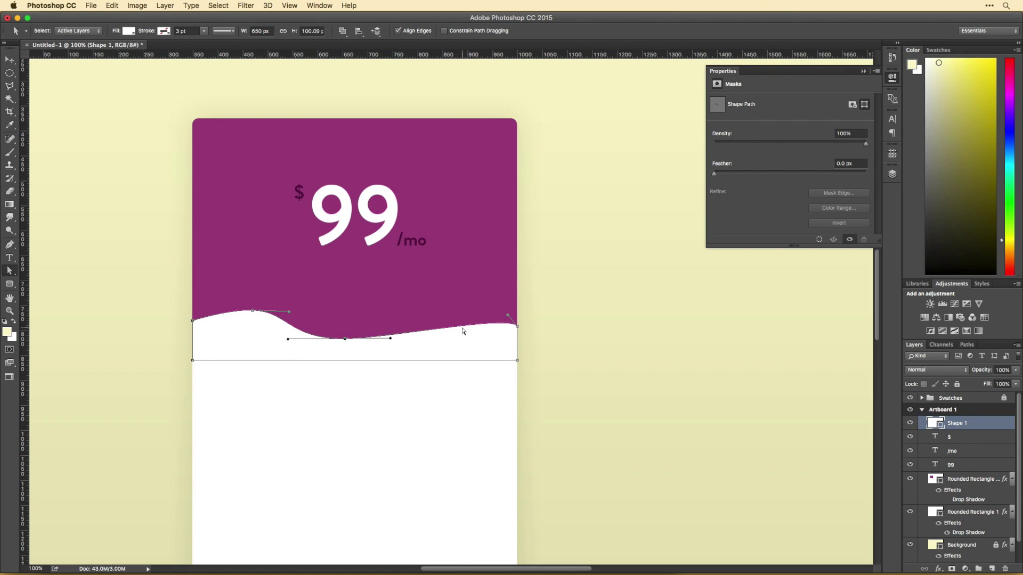
{"action": "left_click_drag", "start_coordinate": [463, 331], "coordinate": [406, 312]}
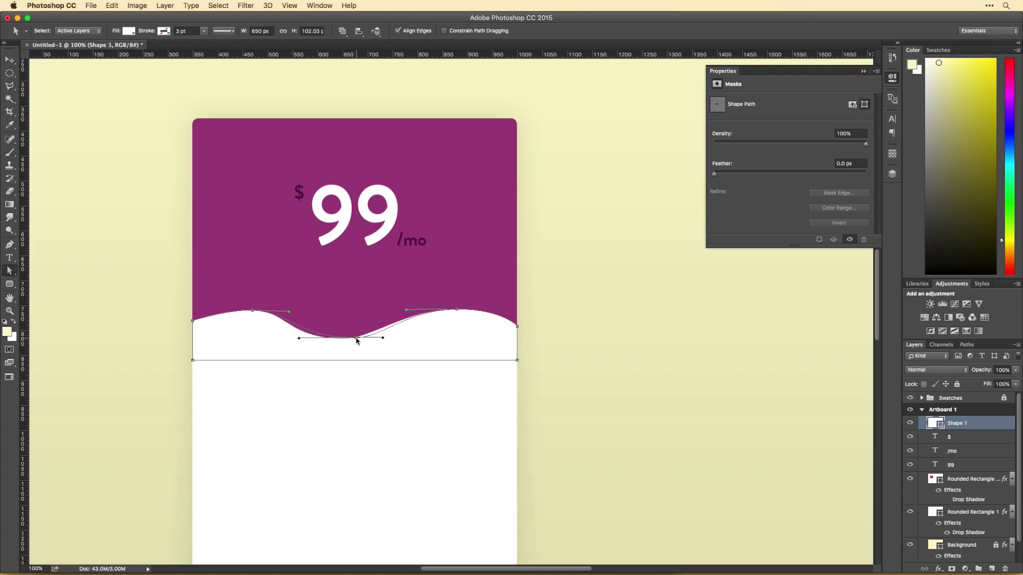
{"action": "key", "text": "v"}
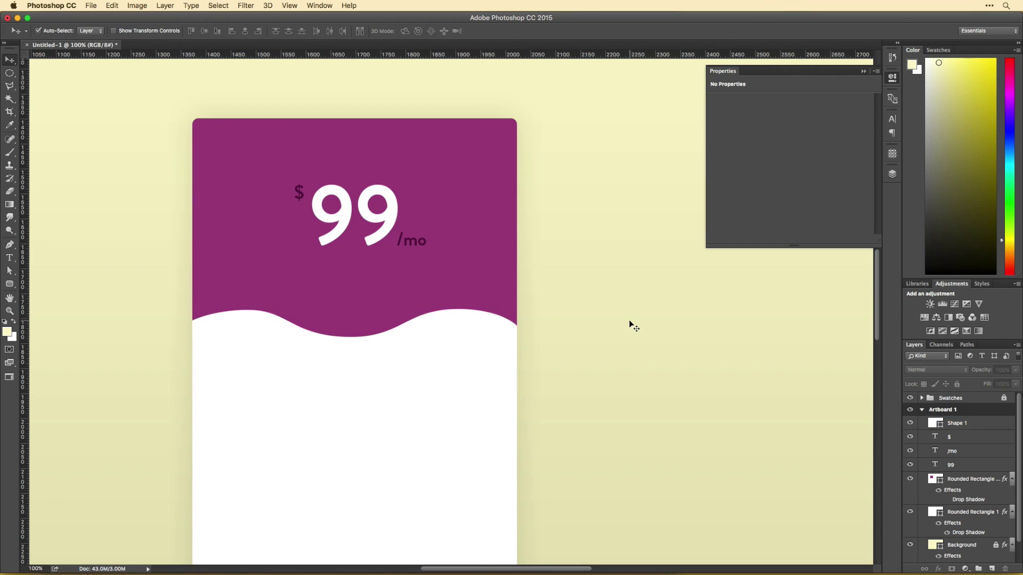
Duplicate the white wave toward the left, place the copy beneath the original and set its opacity to 70%
{"action": "left_click_drag", "start_coordinate": [484, 343], "coordinate": [386, 343]}
{"action": "left_click_drag", "start_coordinate": [959, 423], "coordinate": [968, 440]}
{"action": "left_click_drag", "start_coordinate": [984, 369], "coordinate": [971, 370]}
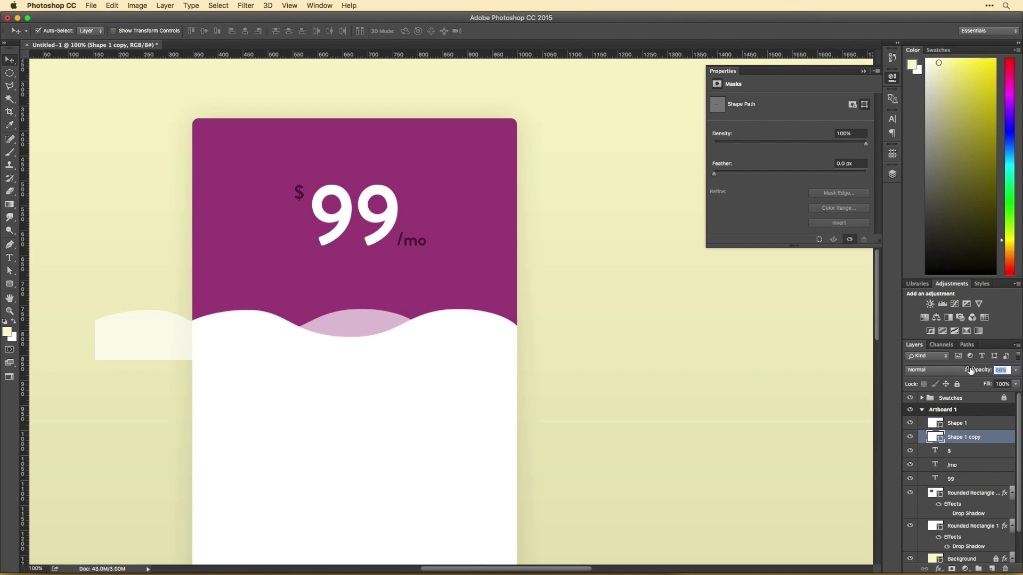
Shorten the wave copy by moving its left anchor points to the card's left edge
{"action": "key", "text": "a"}
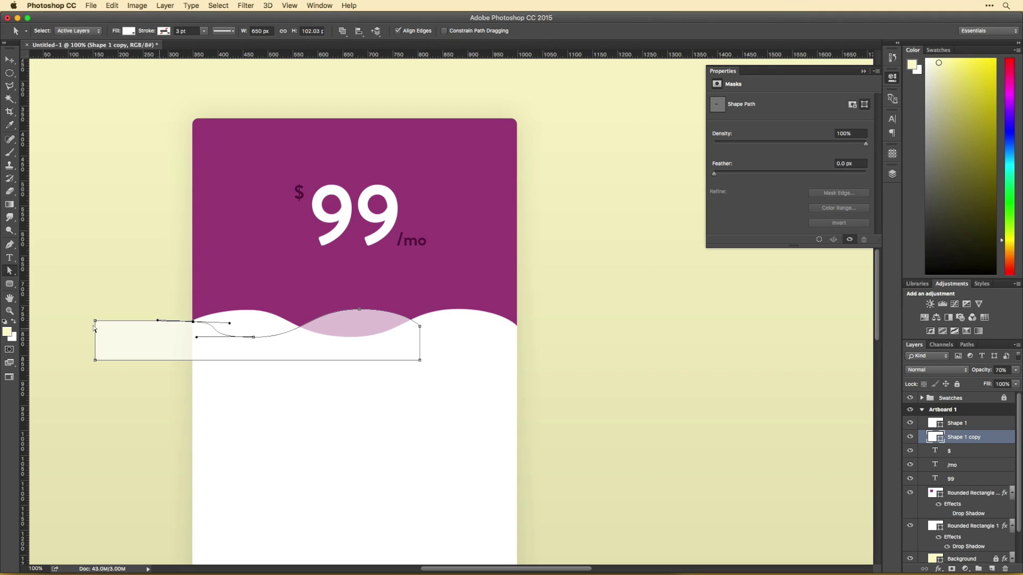
{"action": "left_click_drag", "start_coordinate": [95, 360], "coordinate": [194, 360]}
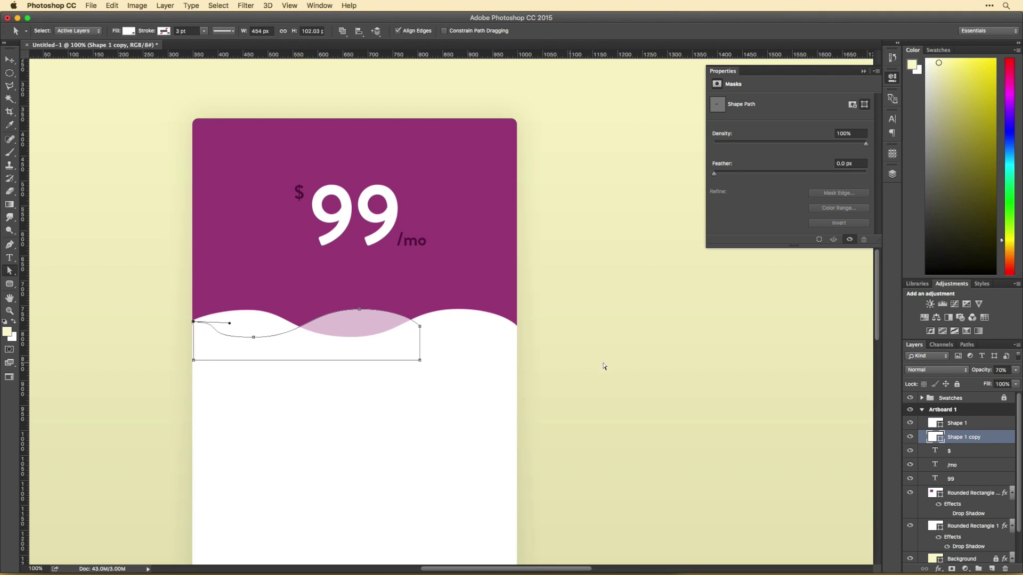
{"action": "key", "text": "v"}
Create two more wave copies offset to either side of the card, each at 70% opacity
{"action": "left_click_drag", "start_coordinate": [356, 323], "coordinate": [488, 322]}
{"action": "left_click", "coordinate": [1002, 370]}
{"action": "type", "text": "100"}
{"action": "key", "text": "Return"}
{"action": "key", "text": "7"}
Insert an anchor point with the Pen tool where the right-offset wave copy crosses the card's right edge
{"action": "key", "text": "a"}
{"action": "left_click", "coordinate": [515, 316]}
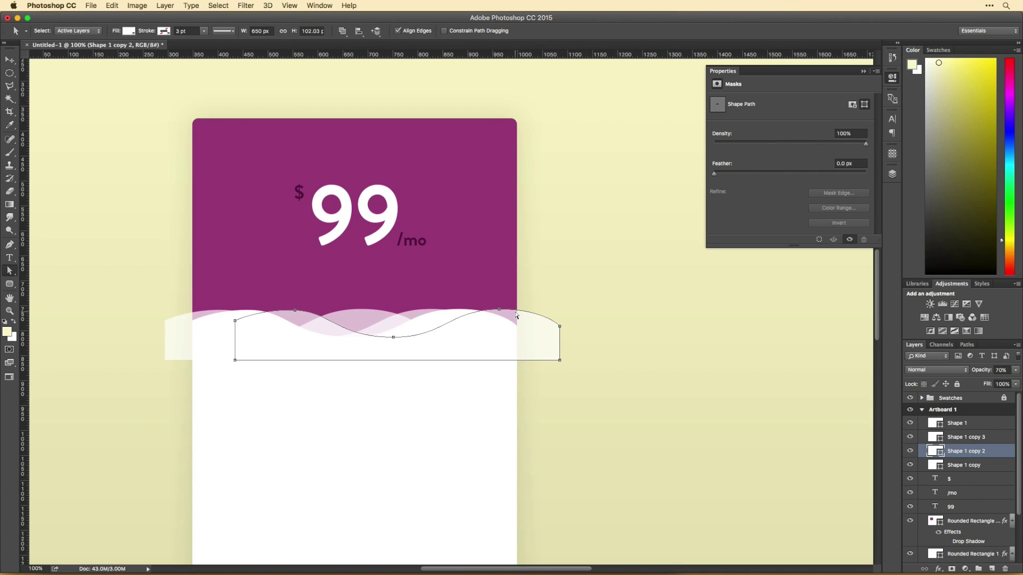
{"action": "key", "text": "p"}
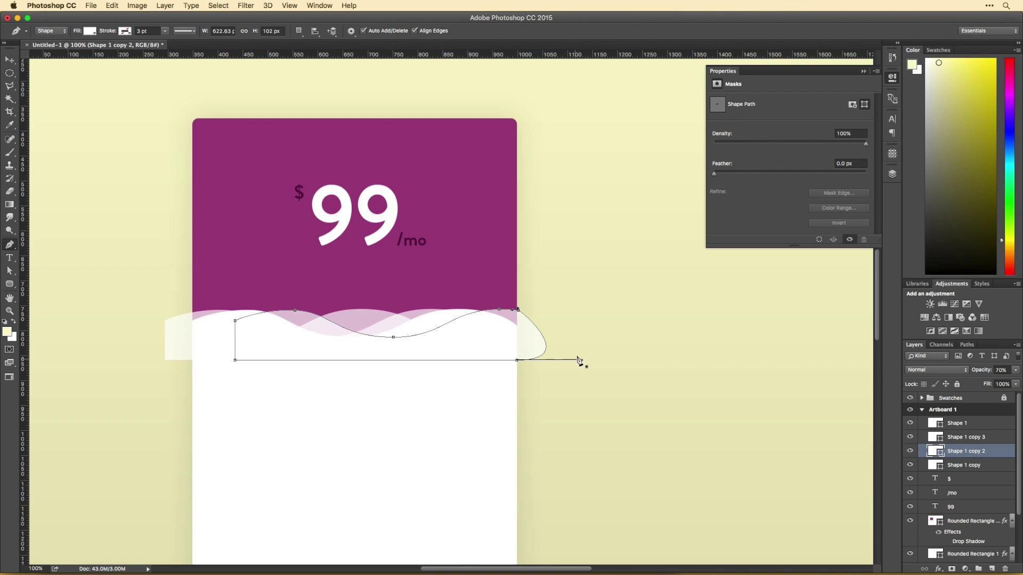
Align the right-offset wave copy's upper and lower right anchor points exactly with the card's right edge
{"action": "key", "text": "super+plus"}
{"action": "key", "text": "super+plus"}
{"action": "key", "text": "super+plus"}
{"action": "key", "text": "super+plus"}
{"action": "key", "text": "super+plus"}
{"action": "key", "text": "super+plus"}
{"action": "key", "text": "super+plus"}
{"action": "key", "text": "a"}
{"action": "scroll", "coordinate": [320, 223], "scroll_direction": "down", "scroll_amount": 3}
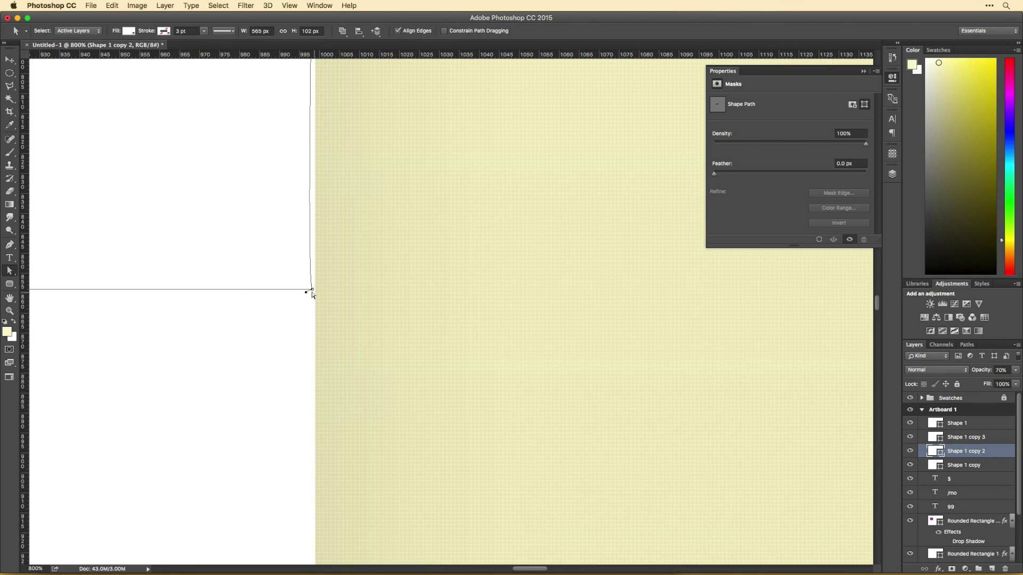
{"action": "scroll", "coordinate": [326, 290], "scroll_direction": "up", "scroll_amount": 5}
{"action": "scroll", "coordinate": [326, 289], "scroll_direction": "left", "scroll_amount": 3}
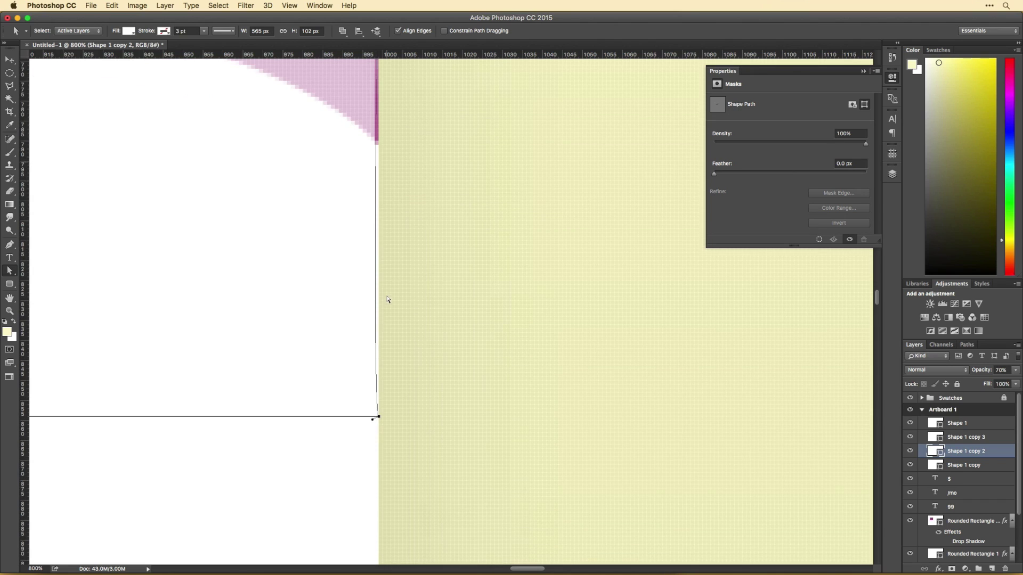
{"action": "scroll", "coordinate": [381, 384], "scroll_direction": "up", "scroll_amount": 5}
{"action": "scroll", "coordinate": [381, 383], "scroll_direction": "left", "scroll_amount": 2}
{"action": "left_click_drag", "start_coordinate": [429, 372], "coordinate": [437, 310]}
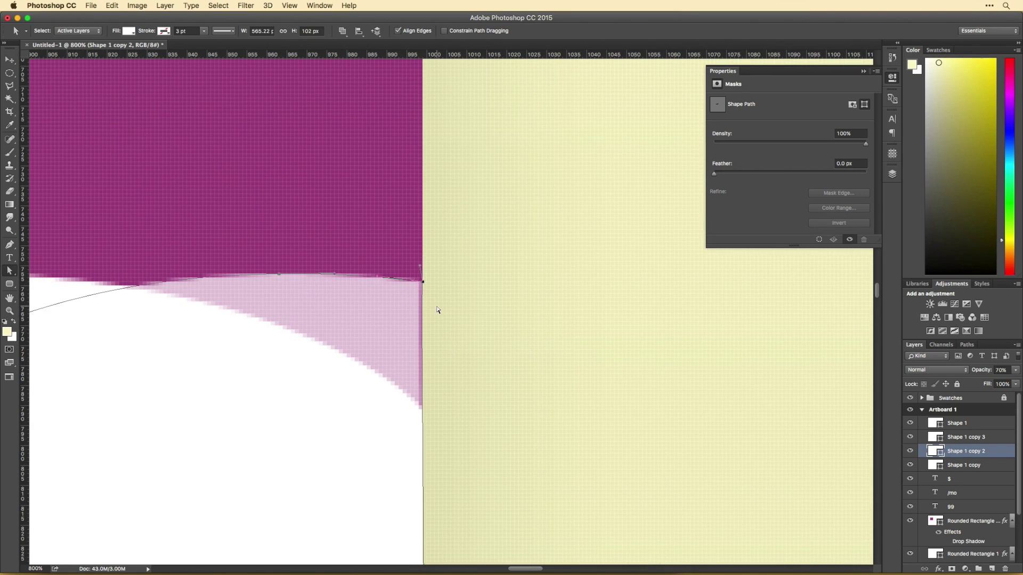
{"action": "key", "text": "super+0"}
Raise and slightly tilt the left-offset wave copy so its crests rise above the white wave
{"action": "key", "text": "v"}
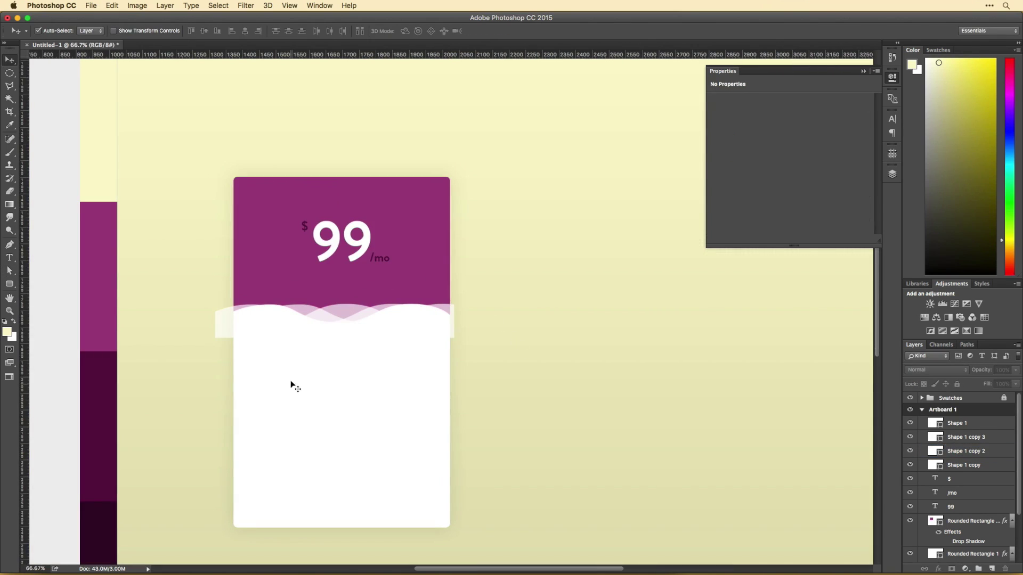
{"action": "left_click_drag", "start_coordinate": [277, 318], "coordinate": [331, 298]}
{"action": "left_click", "coordinate": [625, 400]}
Transform the right-offset wave copy so that its crests sit slightly higher above the white wave
{"action": "left_click", "coordinate": [448, 313]}
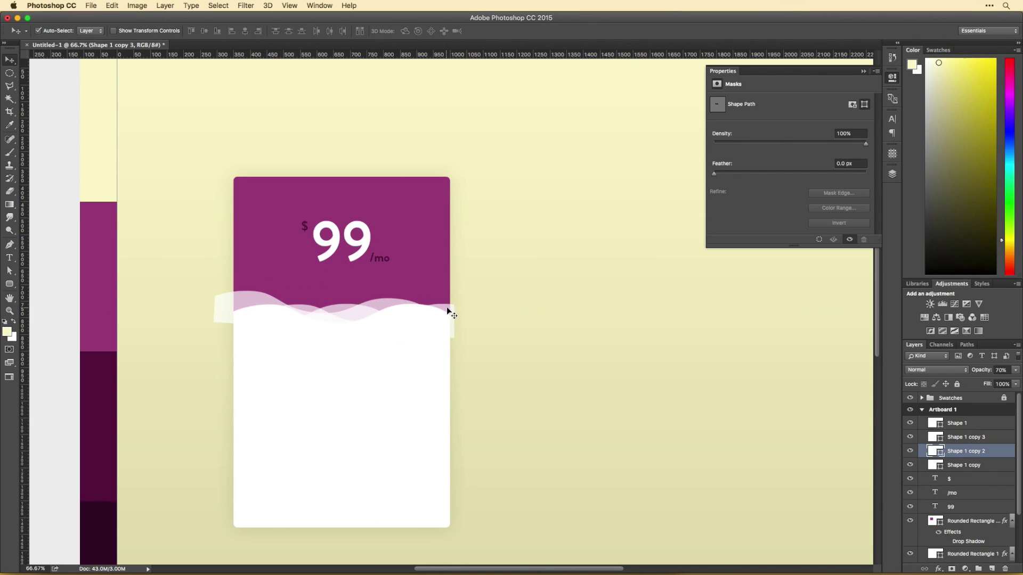
{"action": "key", "text": "super+t"}
{"action": "mouse_move", "coordinate": [448, 313]}
{"action": "left_mouse_down"}
{"action": "mouse_move", "coordinate": [468, 273]}
{"action": "mouse_move", "coordinate": [445, 302]}
{"action": "left_mouse_up"}
{"action": "key", "text": "Return"}
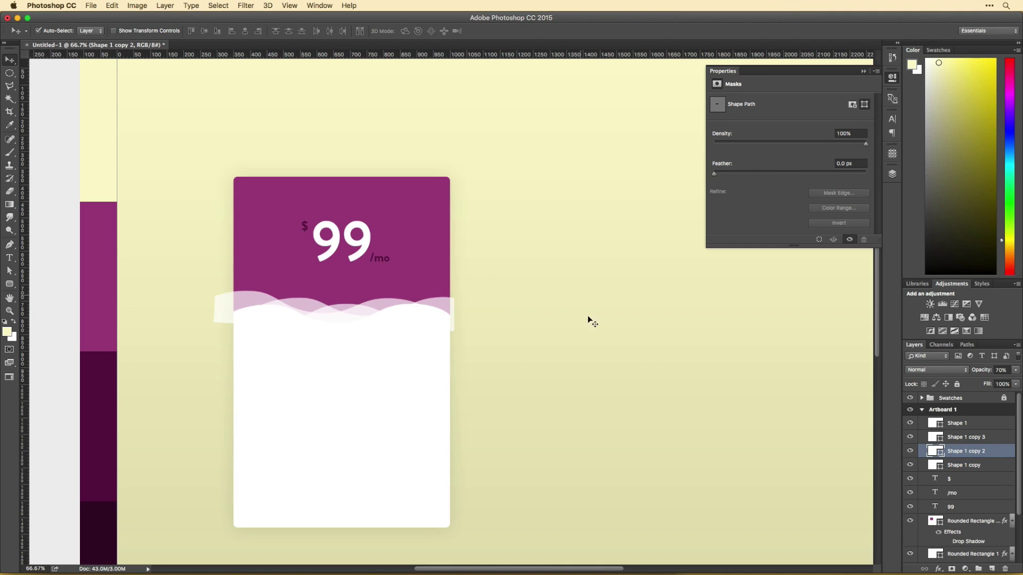
Group the four wave layers and mask the group to the card's outline
{"action": "left_click", "coordinate": [964, 465], "text": "shift"}
{"action": "key", "text": "super+g"}
{"action": "left_click", "coordinate": [952, 569]}
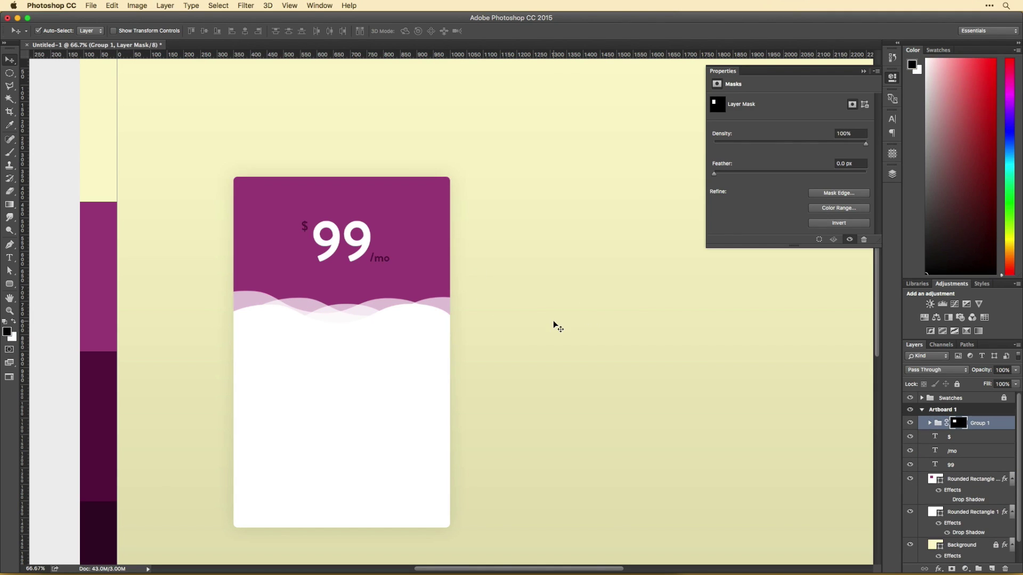
Lower the layer opacity of the left-hand and right-hand wave copies
{"action": "scroll", "coordinate": [553, 326], "scroll_direction": "left", "scroll_amount": 3}
{"action": "left_click", "coordinate": [297, 297]}
{"action": "left_click_drag", "start_coordinate": [980, 370], "coordinate": [977, 372]}
{"action": "left_click", "coordinate": [474, 299]}
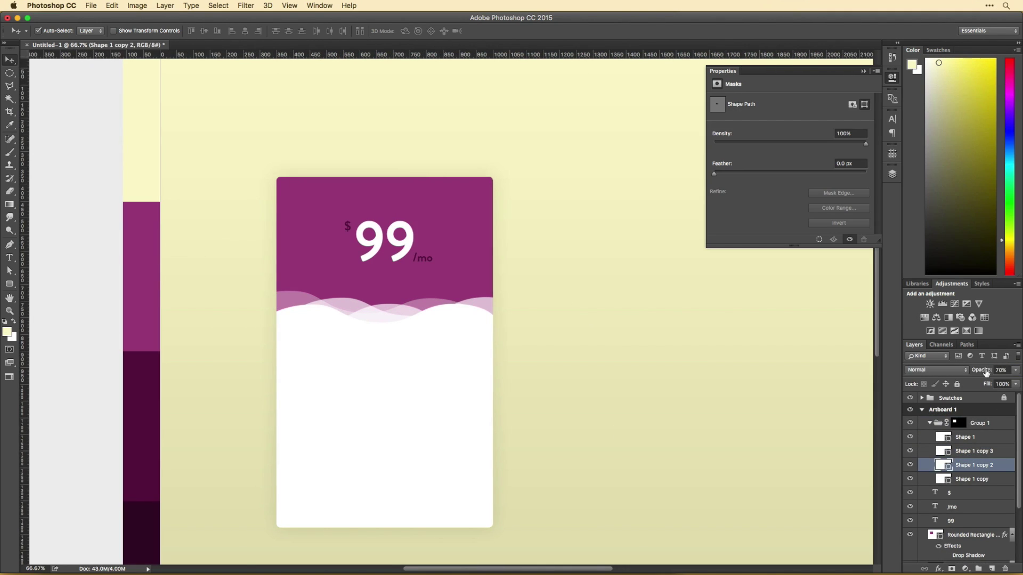
{"action": "left_click_drag", "start_coordinate": [533, 359], "coordinate": [460, 337]}
Lower the opacity of the bottommost wave copy and fine-tune the layer above it
{"action": "left_click", "coordinate": [965, 437]}
{"action": "left_click", "coordinate": [972, 478]}
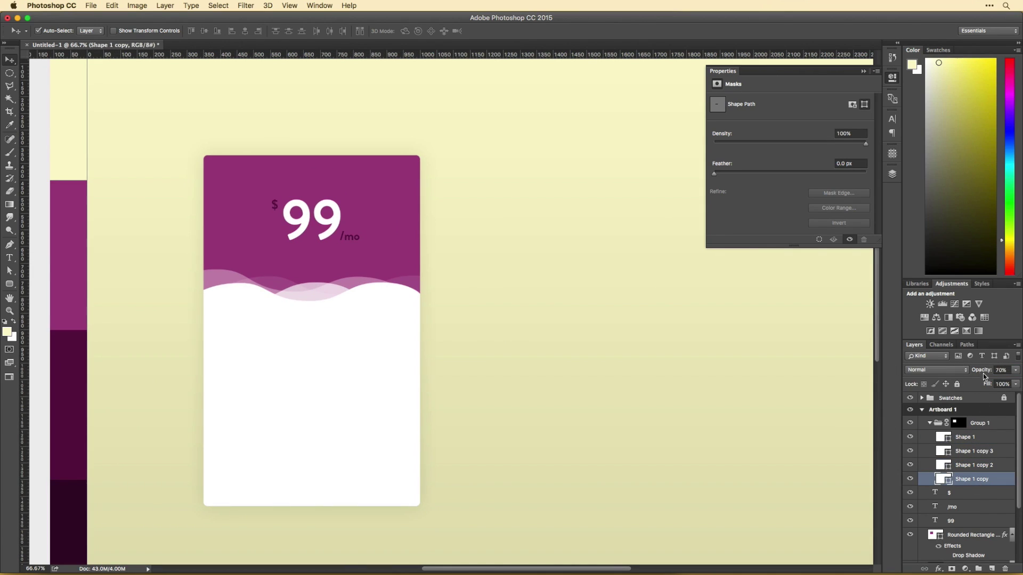
{"action": "left_click_drag", "start_coordinate": [981, 369], "coordinate": [981, 373]}
{"action": "left_click", "coordinate": [973, 465]}
{"action": "left_click", "coordinate": [470, 205]}
Place a vertical guide at the card's horizontal center and shift the $, 99 and /mo texts left to center them
{"action": "scroll", "coordinate": [564, 245], "scroll_direction": "left", "scroll_amount": 3}
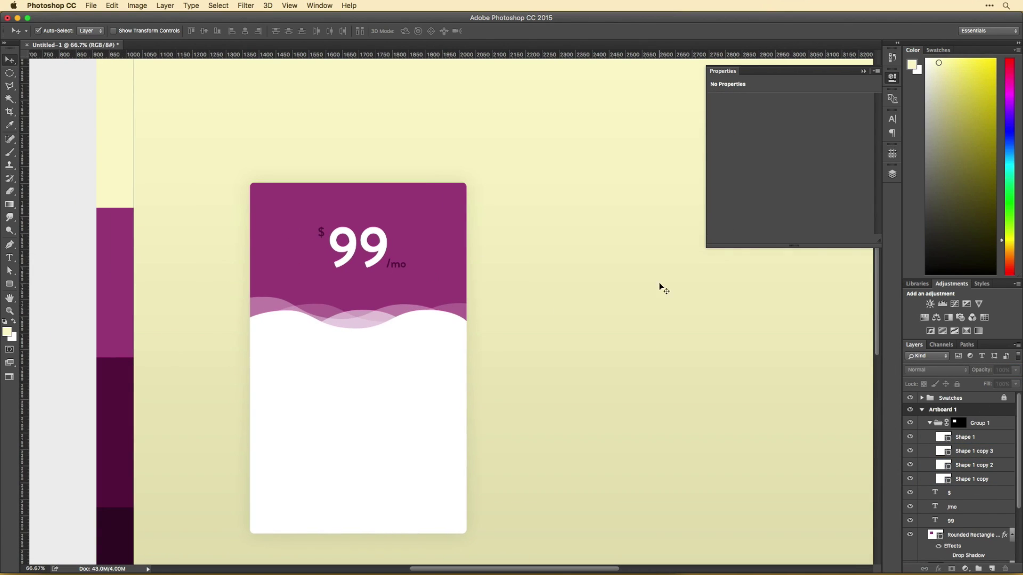
{"action": "left_click", "coordinate": [317, 212]}
{"action": "left_click", "coordinate": [244, 353]}
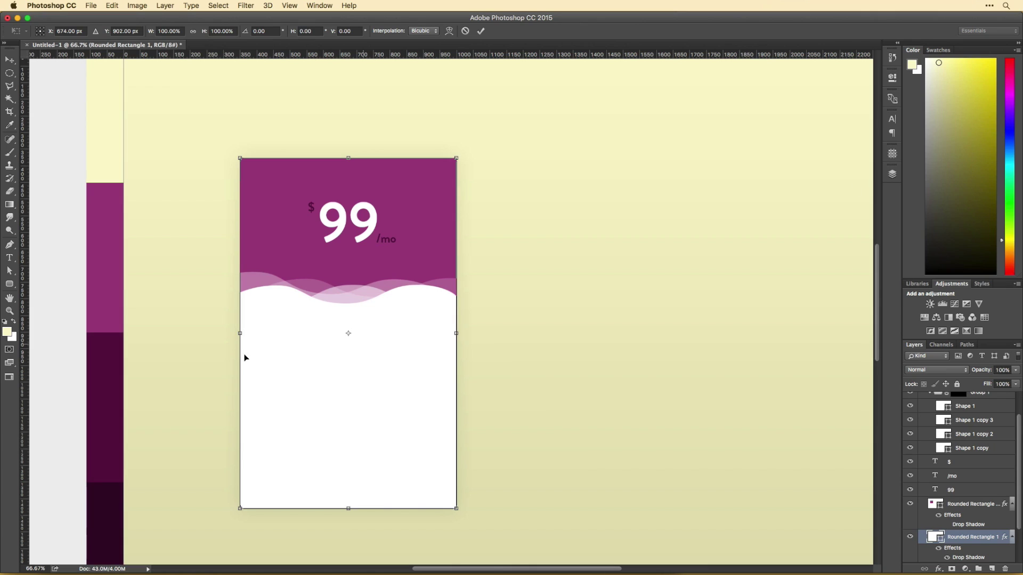
{"action": "left_click", "coordinate": [387, 239]}
{"action": "left_click", "coordinate": [347, 221], "text": "shift"}
{"action": "left_click", "coordinate": [315, 205], "text": "shift"}
{"action": "key", "text": "shift+Left"}
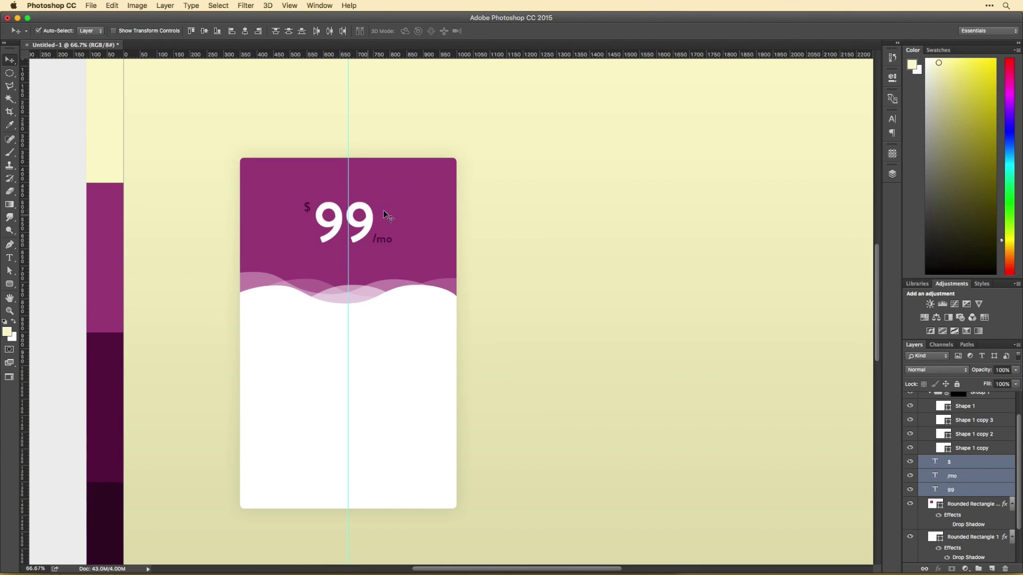
Add a centered "Business" label below the price and color it with the background's cream
{"action": "left_click", "coordinate": [382, 240]}
{"action": "key", "text": "t"}
{"action": "left_click_drag", "start_coordinate": [383, 238], "coordinate": [344, 262]}
{"action": "left_click", "coordinate": [354, 31]}
{"action": "left_click", "coordinate": [287, 149]}
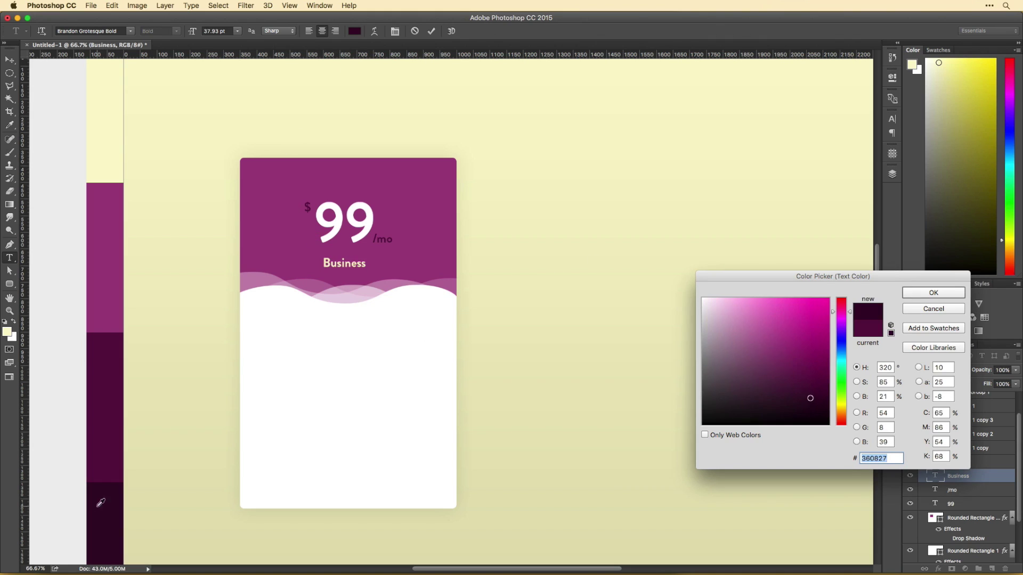
{"action": "key", "text": "Return"}
Set the Business label in all caps with a tracking of 350 and scale it down
{"action": "key", "text": "super+a"}
{"action": "key", "text": "super+t"}
{"action": "type", "text": "350"}
{"action": "key", "text": "Return"}
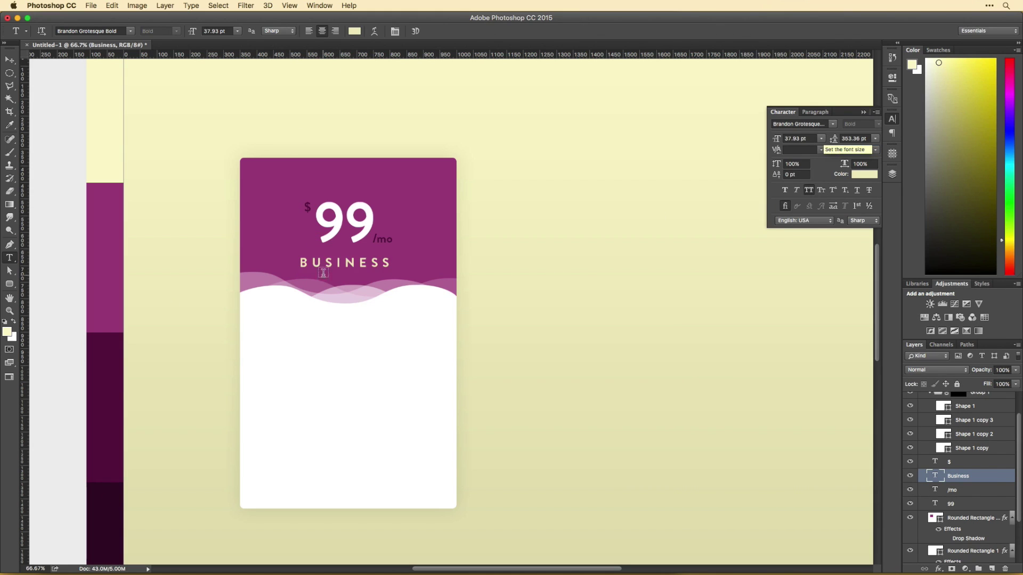
{"action": "left_click_drag", "start_coordinate": [441, 266], "coordinate": [367, 269]}
{"action": "key", "text": "Return"}
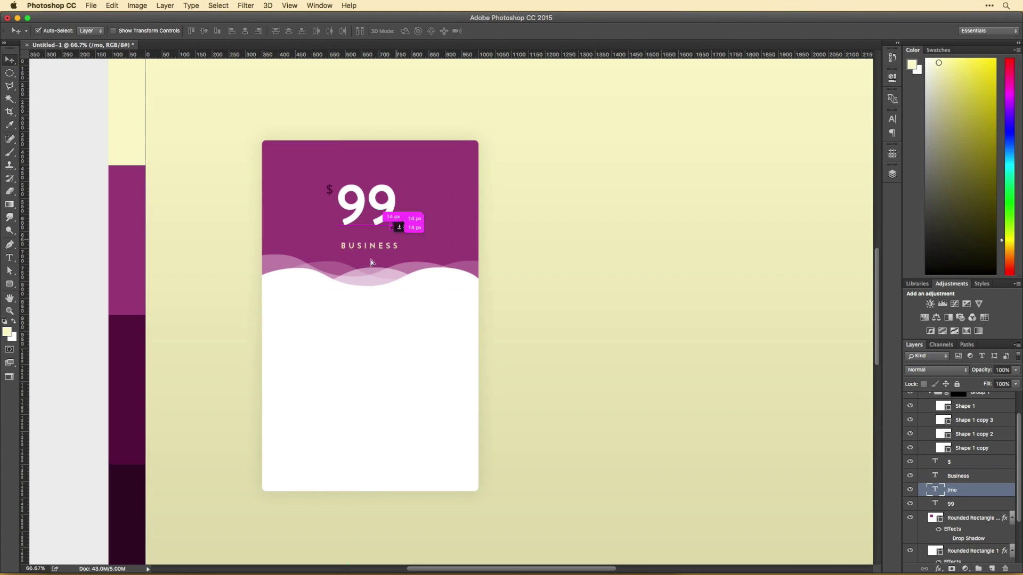
Duplicate the /mo text into the white card body, reword it as "100gb of storage" and color it purple
{"action": "left_click_drag", "start_coordinate": [399, 222], "coordinate": [341, 338]}
{"action": "double_click", "coordinate": [337, 337]}
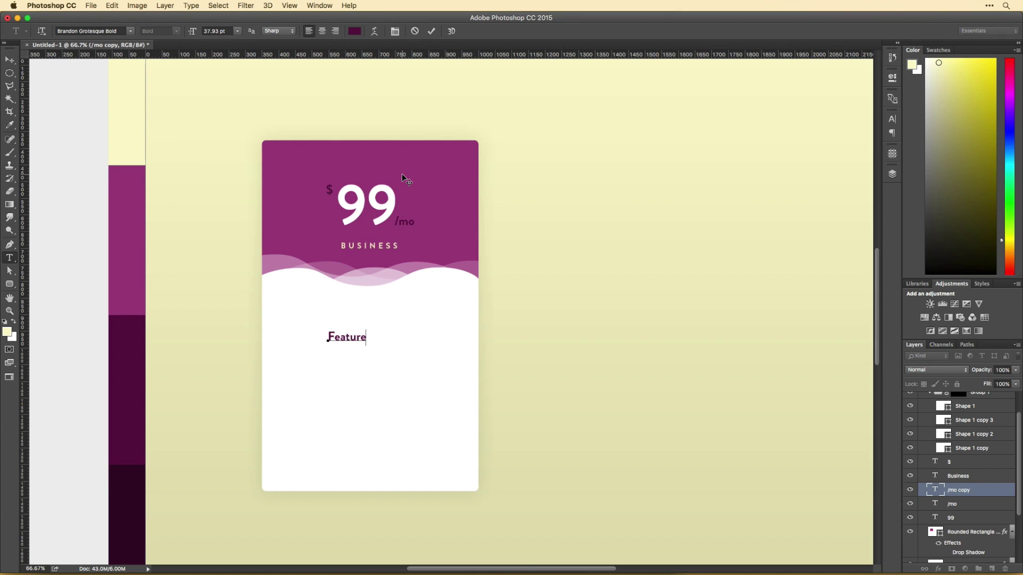
{"action": "double_click", "coordinate": [369, 337]}
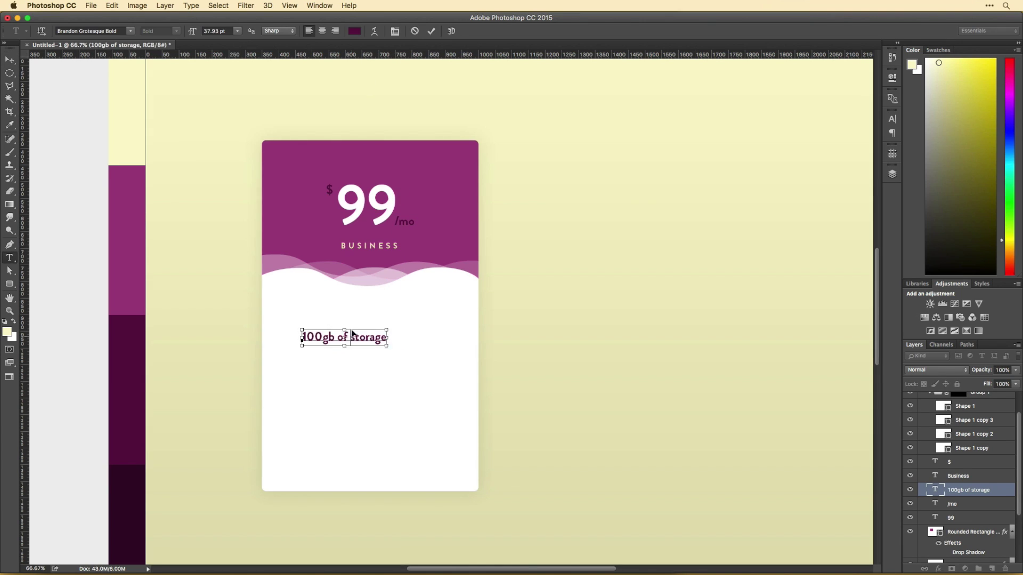
{"action": "left_click", "coordinate": [396, 31]}
{"action": "left_click", "coordinate": [936, 292]}
{"action": "key", "text": "Escape"}
{"action": "left_click_drag", "start_coordinate": [363, 340], "coordinate": [355, 340]}
Draw a small circle bullet about 11 px wide just before the "100gb of storage" text
{"action": "key", "text": "super+plus"}
{"action": "key", "text": "super+plus"}
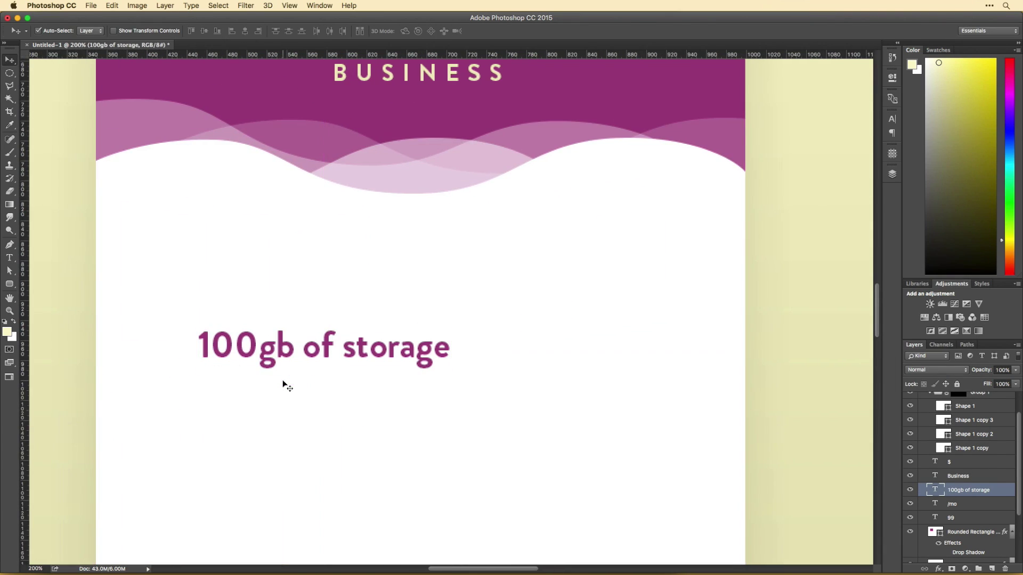
{"action": "key", "text": "u"}
{"action": "left_click_drag", "start_coordinate": [153, 337], "coordinate": [164, 349]}
{"action": "key", "text": "v"}
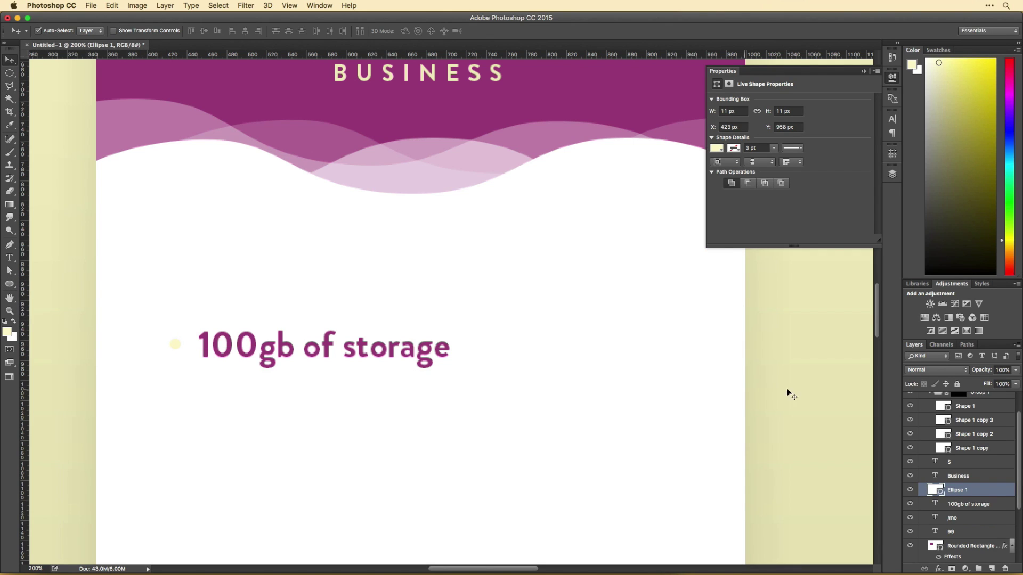
Recolor the bullet circle with the header's purple
{"action": "double_click", "coordinate": [935, 490]}
{"action": "scroll", "coordinate": [336, 96], "scroll_direction": "up", "scroll_amount": 5}
{"action": "left_click", "coordinate": [335, 96]}
{"action": "key", "text": "Return"}
Change the color of the "100gb of storage" text to a muted greyish purple
{"action": "scroll", "coordinate": [247, 96], "scroll_direction": "down", "scroll_amount": 4}
{"action": "key", "text": "super+minus"}
{"action": "key", "text": "super+minus"}
{"action": "double_click", "coordinate": [934, 504]}
{"action": "left_click", "coordinate": [355, 31]}
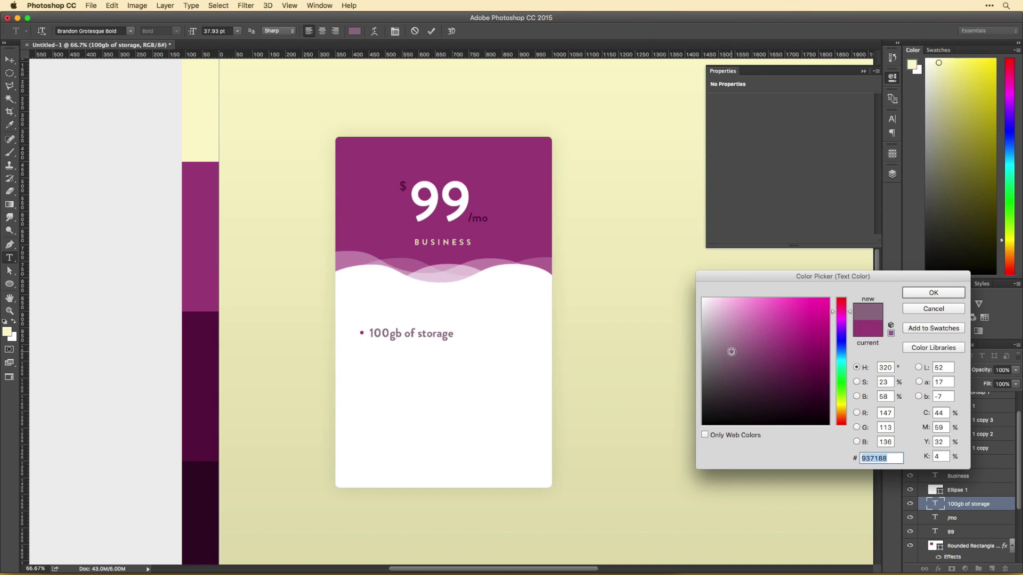
{"action": "left_click_drag", "start_coordinate": [665, 372], "coordinate": [211, 437]}
{"action": "left_click_drag", "start_coordinate": [781, 396], "coordinate": [727, 354]}
{"action": "key", "text": "Return"}
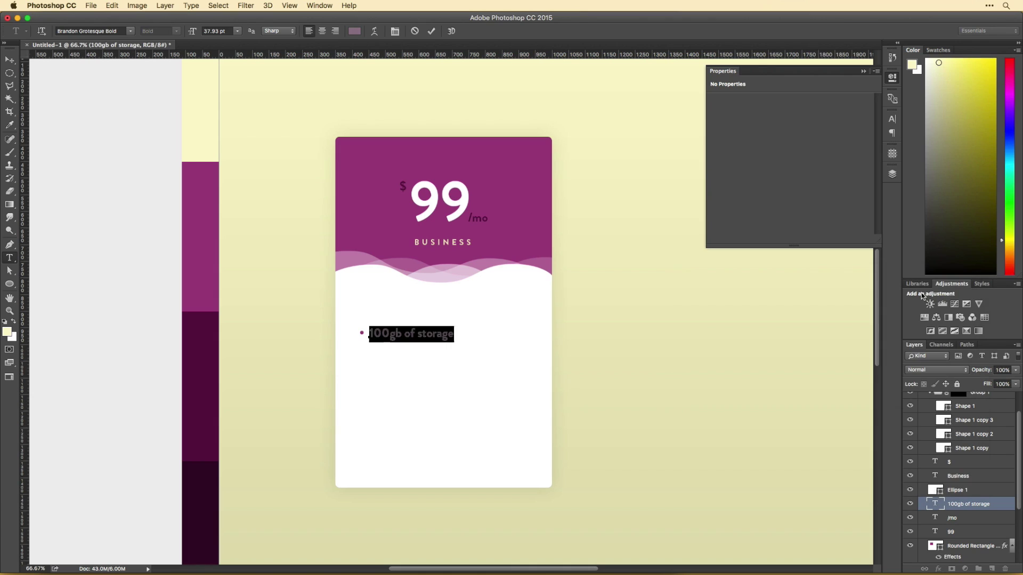
Replace the feature text with five lines: "Ulimited Users", "Unlimited Projects", "Unlimited Other things", "Dedicated Support" and "Other things :)"
{"action": "key", "text": "super+h"}
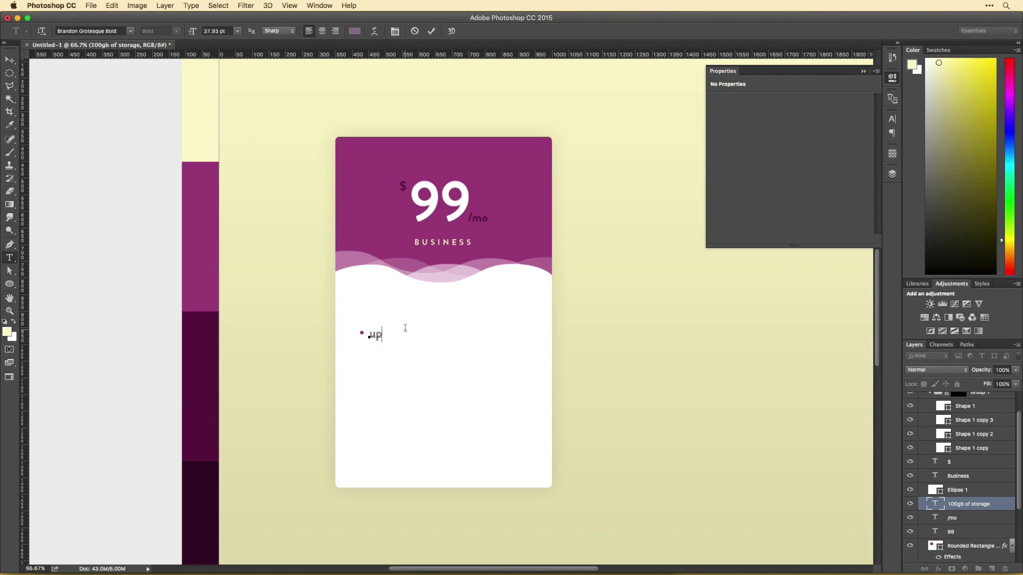
{"action": "type", "text": "ited Users"}
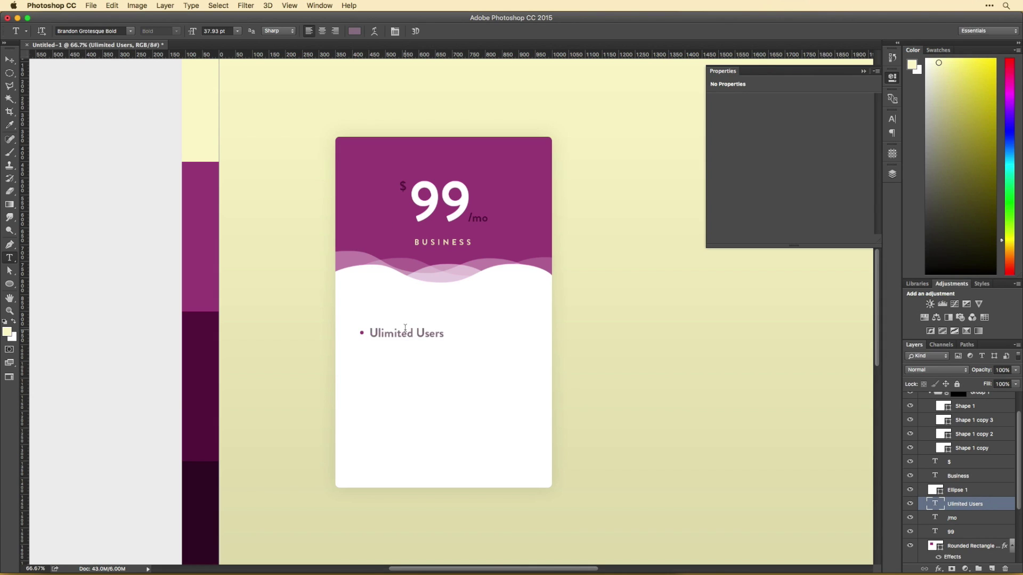
{"action": "key", "text": "super+a"}
{"action": "left_click", "coordinate": [893, 118]}
{"action": "left_click", "coordinate": [854, 138]}
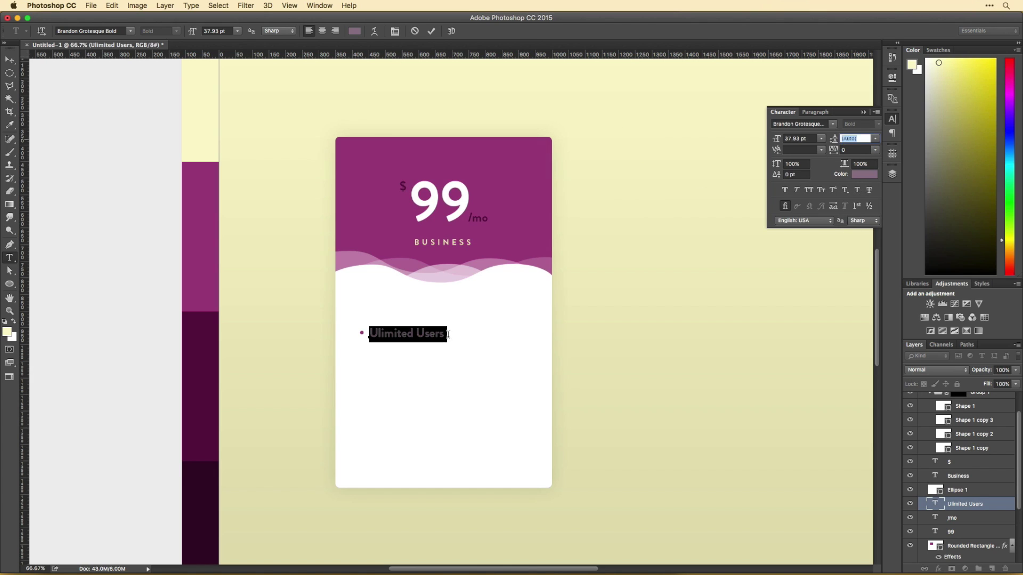
{"action": "left_click", "coordinate": [446, 334]}
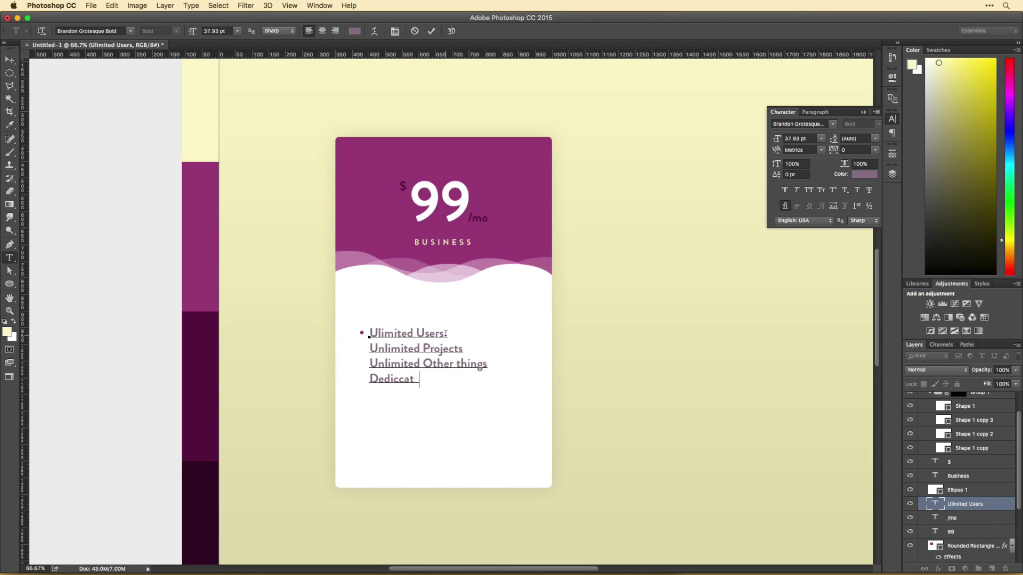
Set the leading of the whole feature list to 83 pt
{"action": "key", "text": "super+a"}
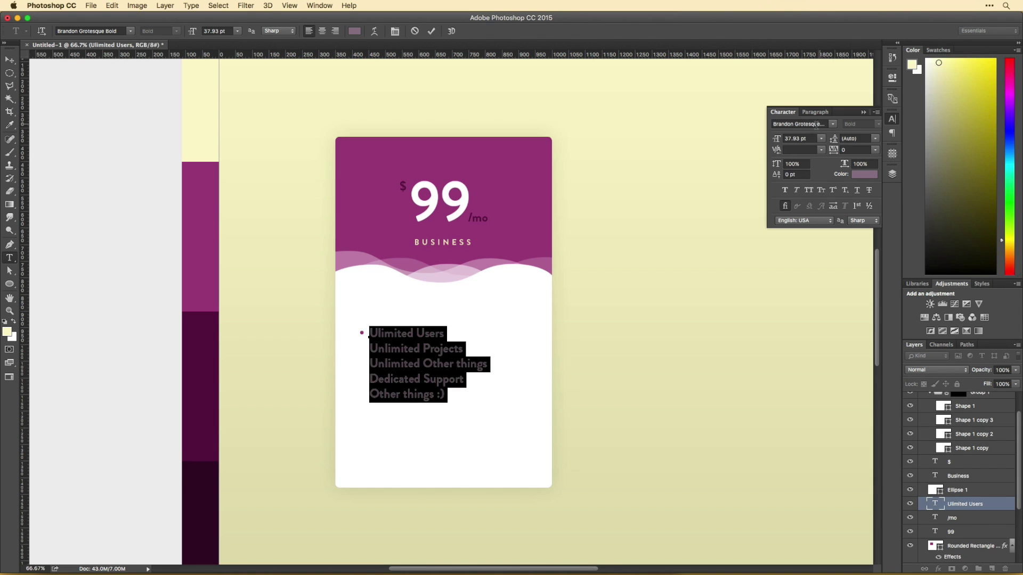
{"action": "left_click", "coordinate": [853, 138]}
{"action": "type", "text": "83"}
{"action": "key", "text": "Return"}
{"action": "key", "text": "super+Return"}
Reposition the feature list in the card body and duplicate the bullet beside each of its lines
{"action": "key", "text": "v"}
{"action": "left_click", "coordinate": [362, 333], "text": "shift"}
{"action": "left_click_drag", "start_coordinate": [361, 333], "coordinate": [377, 403]}
{"action": "left_click", "coordinate": [372, 350], "text": "shift"}
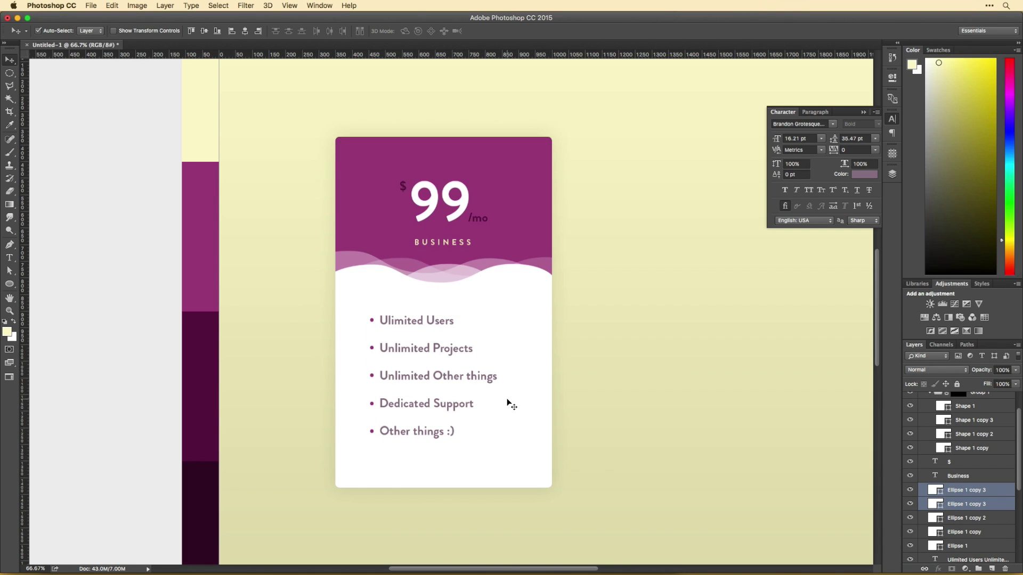
Scale the feature list and its bullets down together to a font size of about 32 pt
{"action": "left_click_drag", "start_coordinate": [650, 326], "coordinate": [551, 332]}
{"action": "left_click_drag", "start_coordinate": [531, 423], "coordinate": [262, 322]}
{"action": "key", "text": "ctrl+t"}
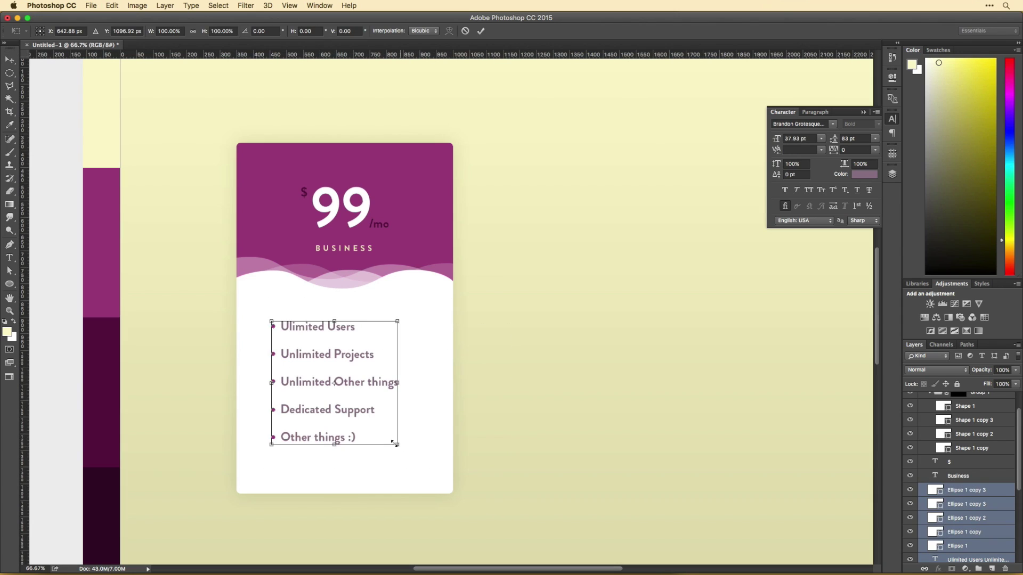
{"action": "left_click_drag", "start_coordinate": [400, 444], "coordinate": [356, 373]}
{"action": "key", "text": "Return"}
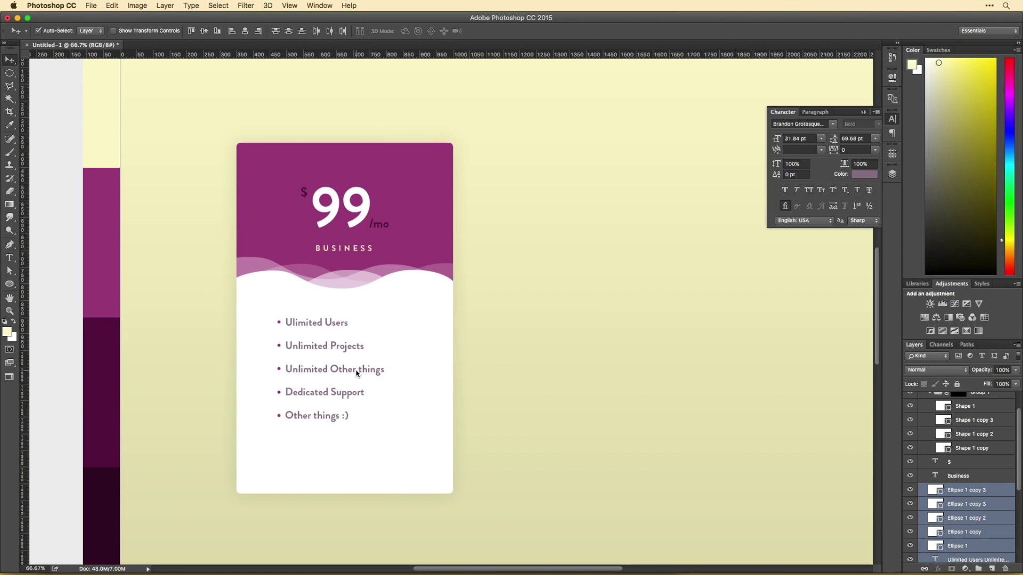
Duplicate the white card rectangle and shrink the copy's height into a strip along the card's lower edge
{"action": "left_click", "coordinate": [511, 418]}
{"action": "right_click", "coordinate": [9, 284]}
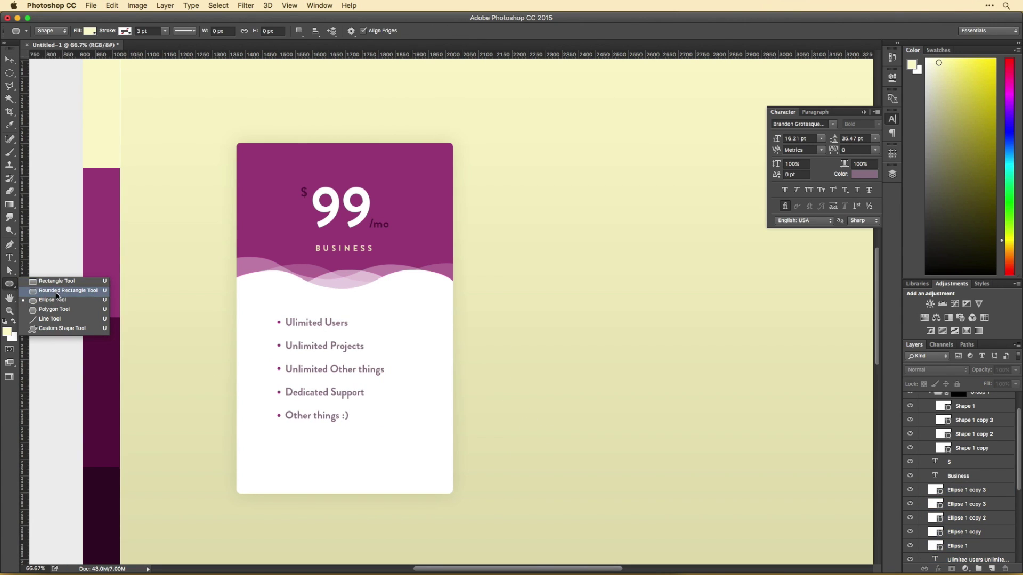
{"action": "left_click", "coordinate": [53, 292]}
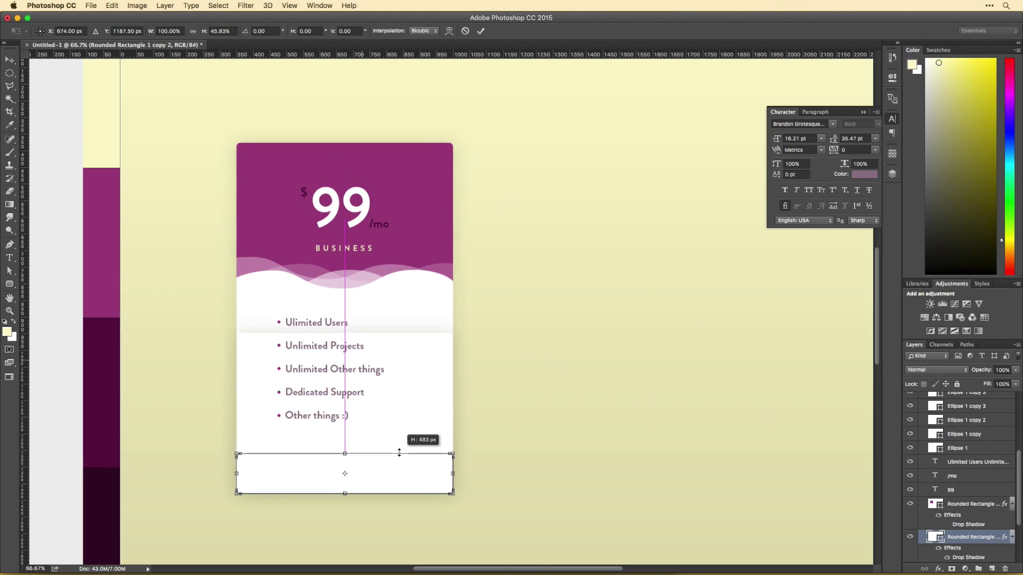
{"action": "left_click_drag", "start_coordinate": [400, 450], "coordinate": [374, 449]}
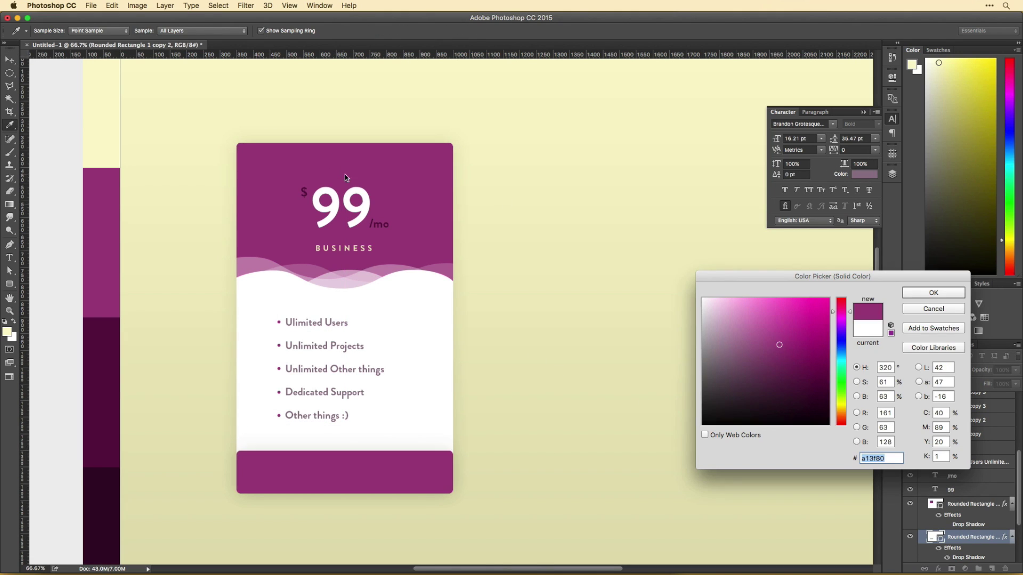
Fill the strip at the card's lower edge with a light green
{"action": "scroll", "coordinate": [344, 177], "scroll_direction": "right", "scroll_amount": 3}
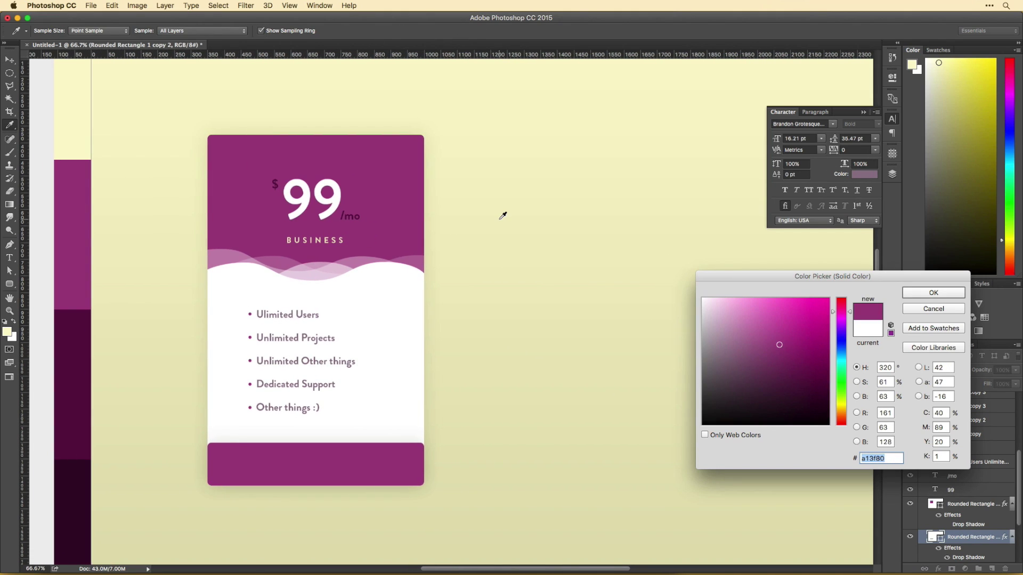
{"action": "left_click", "coordinate": [840, 378]}
{"action": "left_click", "coordinate": [768, 329]}
{"action": "left_click_drag", "start_coordinate": [767, 330], "coordinate": [744, 324]}
{"action": "key", "text": "Return"}
Duplicate the Business label onto the green strip, reword it as "Get this plan!" and color it white
{"action": "left_click_drag", "start_coordinate": [314, 240], "coordinate": [314, 464]}
{"action": "double_click", "coordinate": [310, 464]}
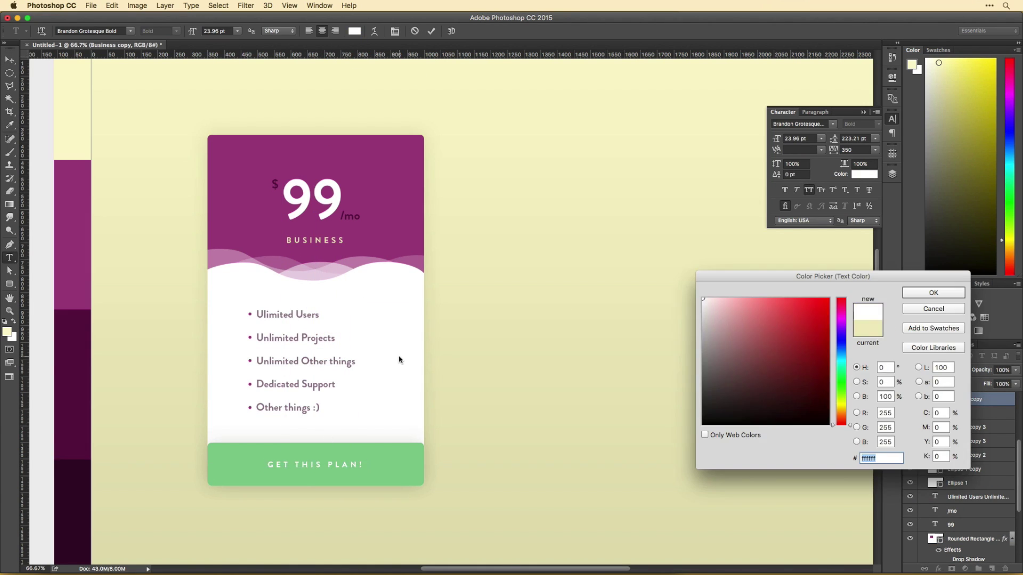
{"action": "key", "text": "Return"}
Shrink the green strip symmetrically around its label into a button about 398 by 104 px
{"action": "left_click", "coordinate": [363, 452]}
{"action": "key", "text": "ctrl+j"}
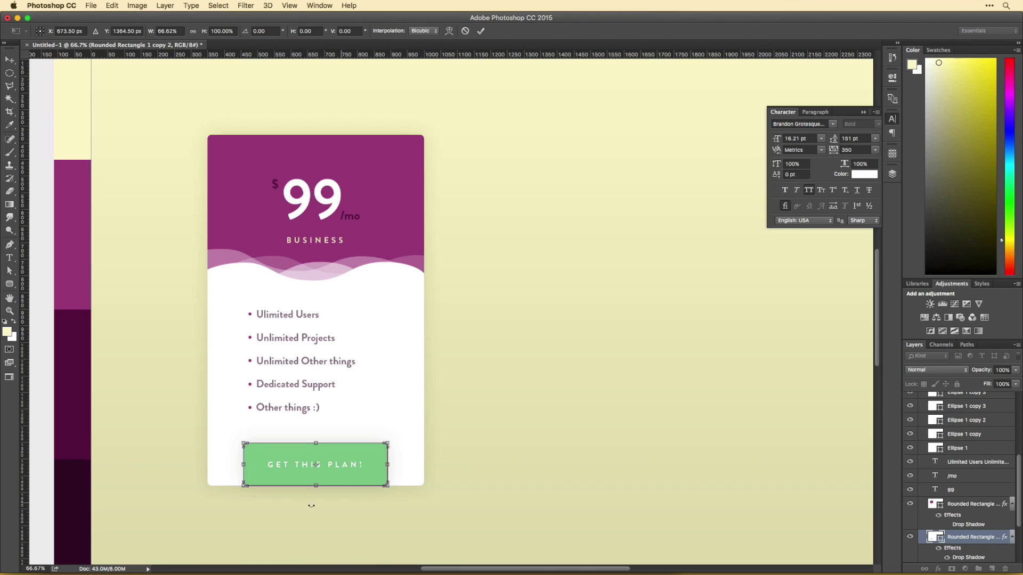
{"action": "key", "text": "ctrl+t"}
{"action": "left_click_drag", "start_coordinate": [424, 464], "coordinate": [388, 465], "text": "alt"}
{"action": "left_click_drag", "start_coordinate": [317, 483], "coordinate": [317, 480], "text": "alt"}
{"action": "key", "text": "Return"}
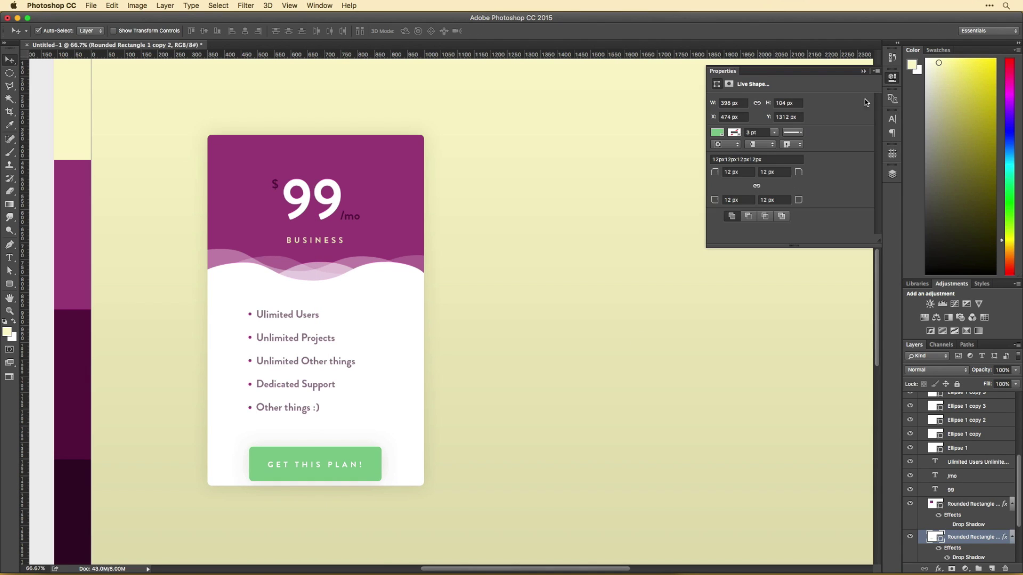
Round the green button into a pill shape and set its label's tracking to 110
{"action": "double_click", "coordinate": [338, 464]}
{"action": "left_click", "coordinate": [852, 150]}
{"action": "type", "text": "110"}
{"action": "key", "text": "Return"}
Scale down the "Get this plan!" label and move it up together with a slimmer button
{"action": "key", "text": "ctrl+t"}
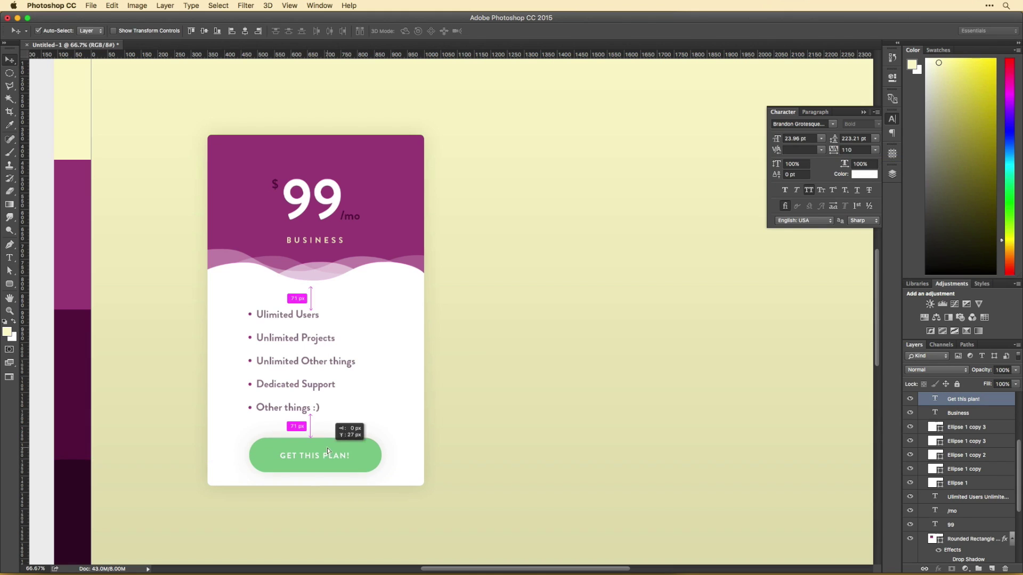
{"action": "left_click_drag", "start_coordinate": [382, 482], "coordinate": [331, 452], "text": "alt+shift"}
{"action": "key", "text": "Return"}
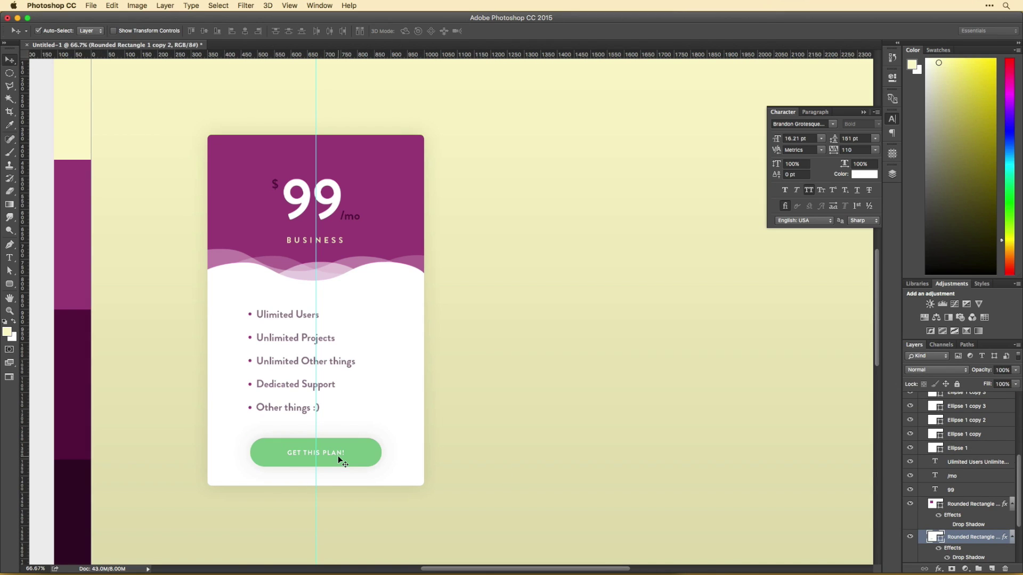
Change the button's drop shadow to a darker green with 60% opacity
{"action": "double_click", "coordinate": [968, 557]}
{"action": "left_click", "coordinate": [809, 119]}
{"action": "left_click", "coordinate": [361, 453]}
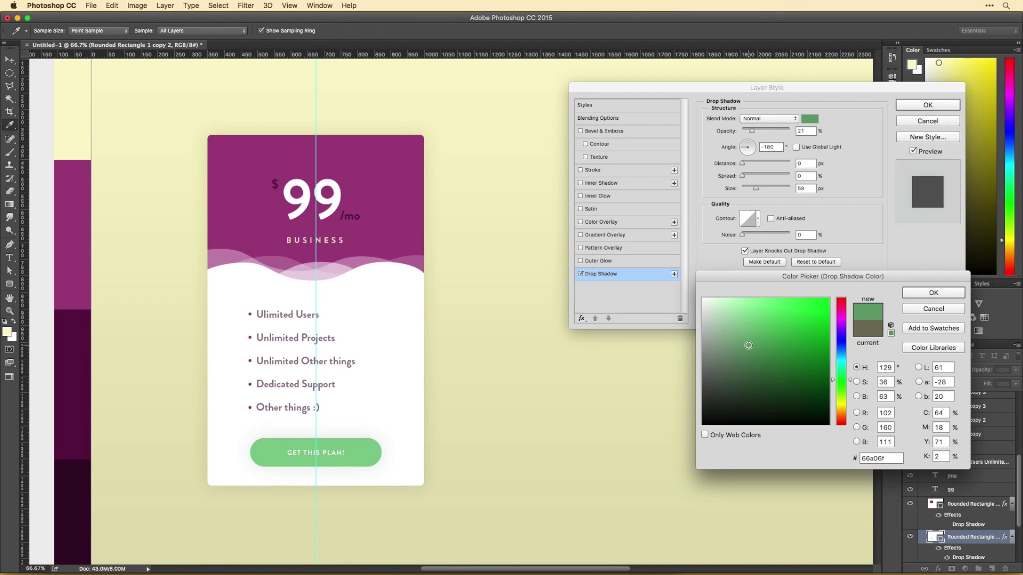
{"action": "key", "text": "Return"}
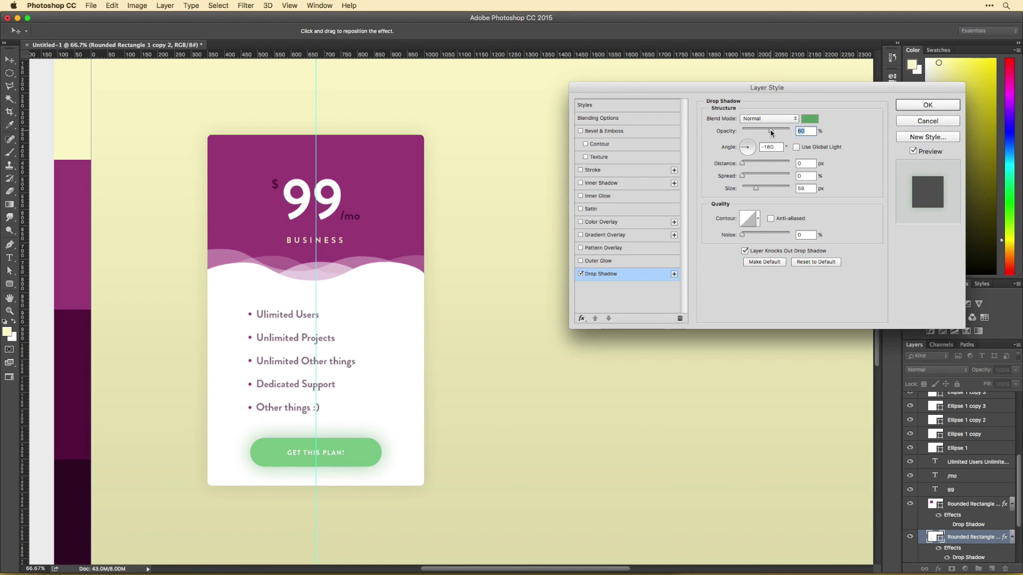
{"action": "left_click", "coordinate": [916, 105]}
{"action": "scroll", "coordinate": [522, 376], "scroll_direction": "down", "scroll_amount": 1}
{"action": "left_click_drag", "start_coordinate": [386, 476], "coordinate": [202, 232]}
{"action": "left_click_drag", "start_coordinate": [329, 258], "coordinate": [406, 258]}
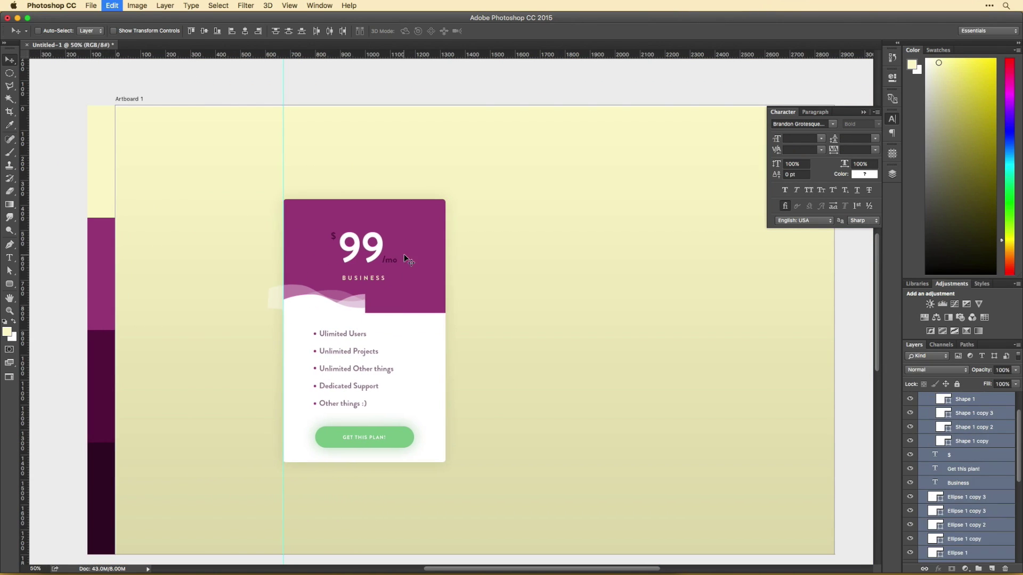
{"action": "key", "text": "ctrl+z"}
{"action": "key", "text": "ctrl+g"}
{"action": "left_click_drag", "start_coordinate": [313, 261], "coordinate": [385, 261]}
{"action": "key", "text": "ctrl+z"}
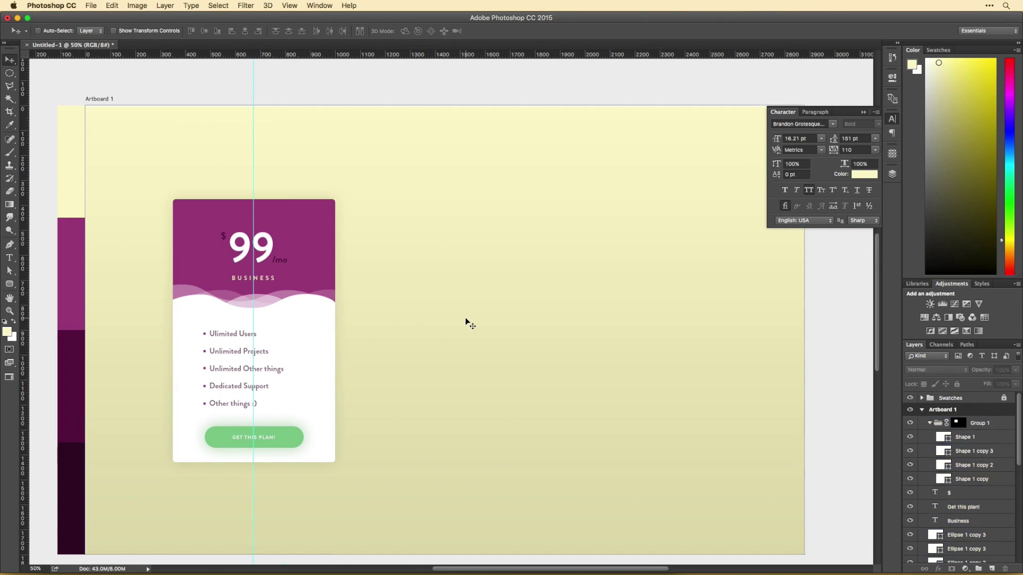
Shift the card with its waves and mask to the right on the artboard and select all of its layers
{"action": "key", "text": "ctrl+z"}
{"action": "key", "text": "ctrl+shift+z"}
{"action": "key", "text": "ctrl+shift+z"}
{"action": "key", "text": "ctrl+equal"}
{"action": "key", "text": "ctrl+equal"}
{"action": "key", "text": "ctrl+equal"}
{"action": "key", "text": "ctrl+equal"}
{"action": "key", "text": "ctrl+minus"}
{"action": "key", "text": "ctrl+minus"}
{"action": "key", "text": "ctrl+minus"}
{"action": "key", "text": "ctrl+minus"}
{"action": "key", "text": "ctrl+minus"}
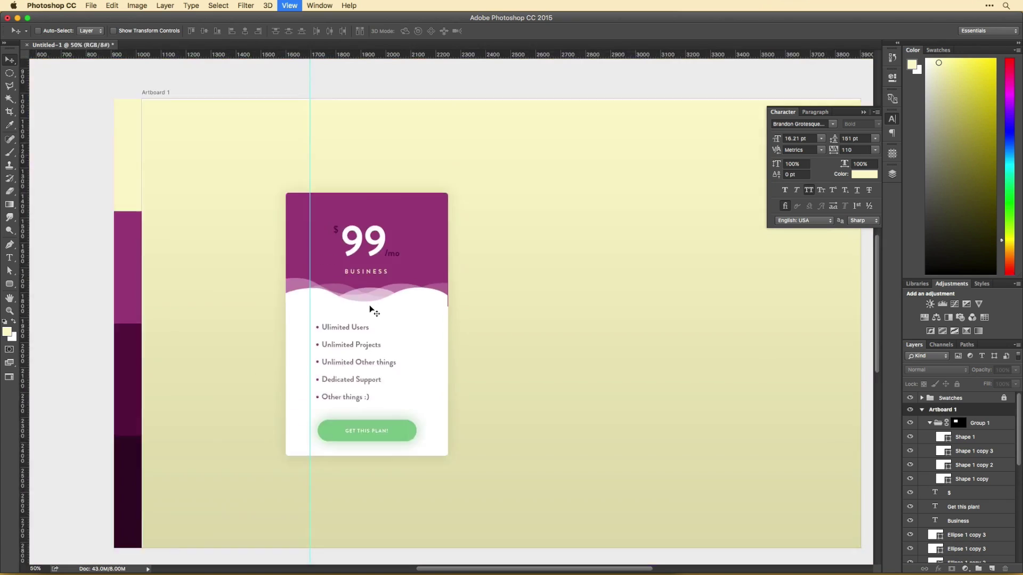
{"action": "key", "text": "ctrl+j"}
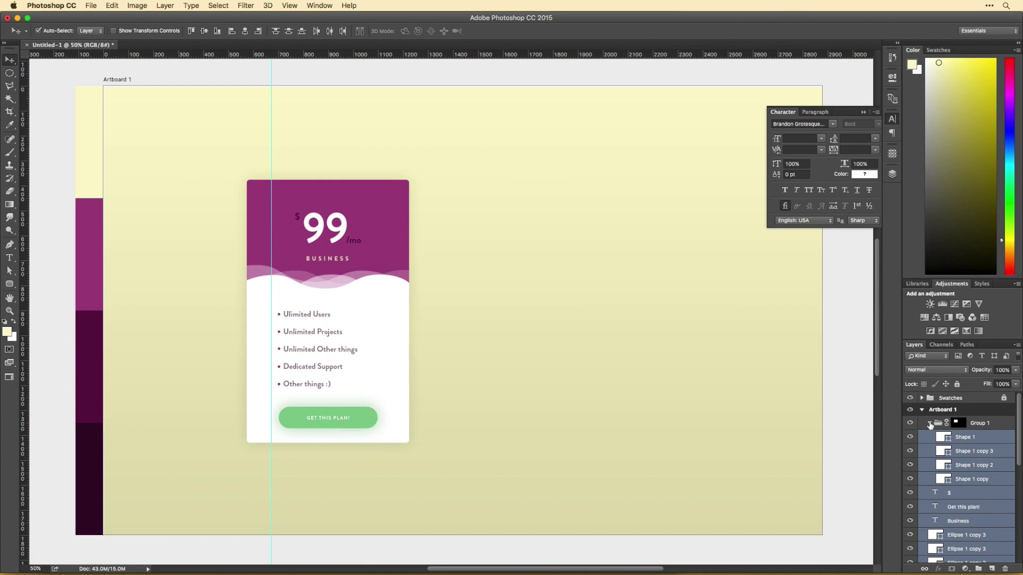
Group the card's layers as Business, duplicate the group, and place a scaled-down copy to the right of the original card
{"action": "key", "text": "ctrl+g"}
{"action": "key", "text": "ctrl+alt+t"}
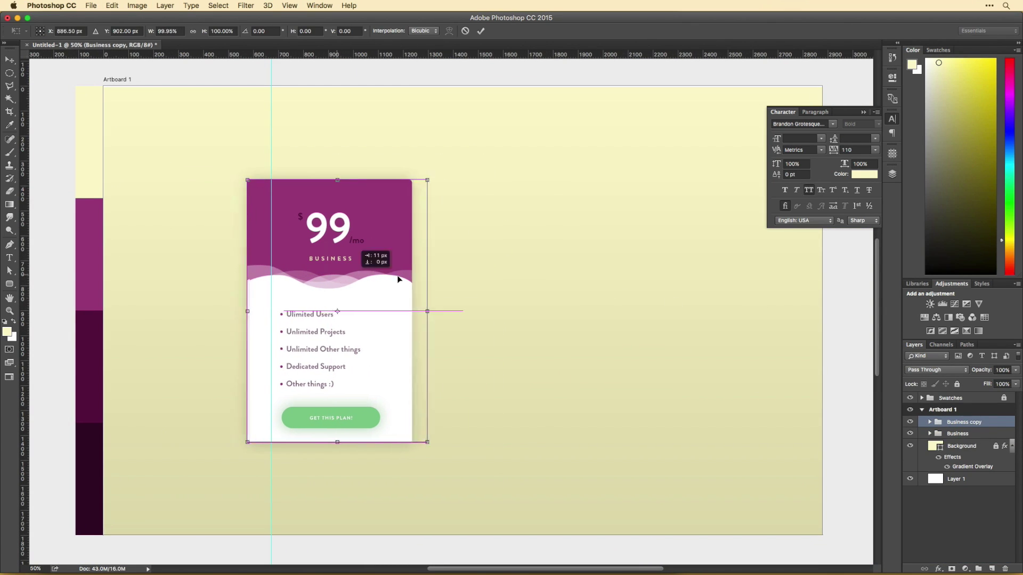
{"action": "left_click_drag", "start_coordinate": [399, 278], "coordinate": [479, 290]}
{"action": "left_click_drag", "start_coordinate": [525, 442], "coordinate": [521, 422]}
{"action": "key", "text": "Return"}
Change the copied card's price to 29 and its plan name to Freelancer while the Business card is hidden
{"action": "left_click", "coordinate": [928, 422]}
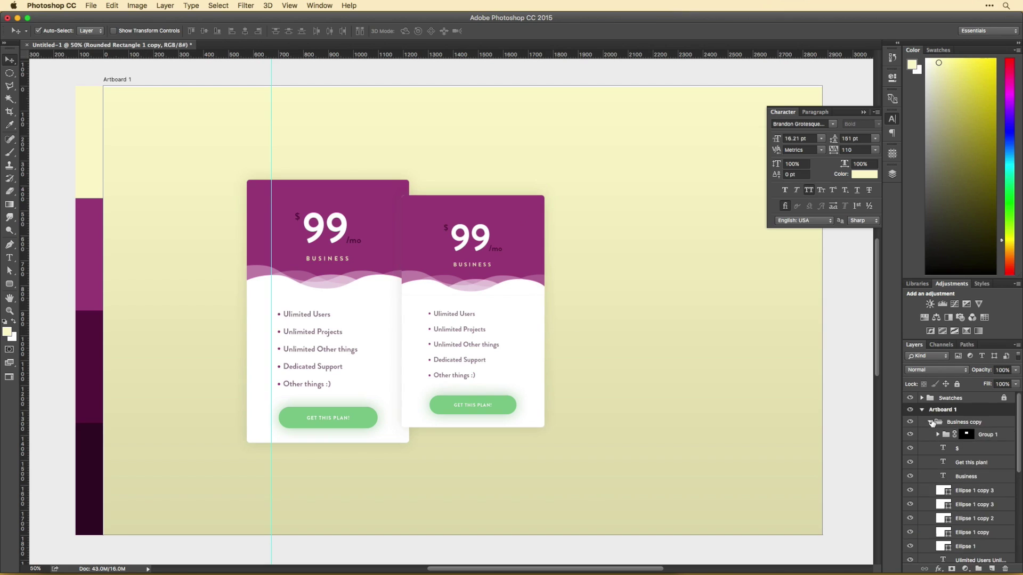
{"action": "left_click", "coordinate": [910, 433]}
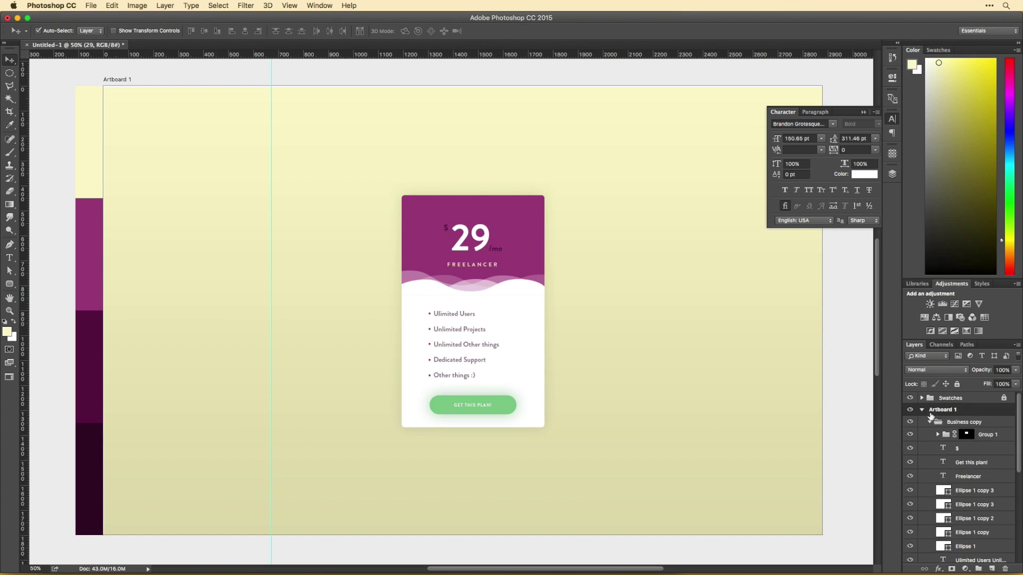
{"action": "left_click", "coordinate": [910, 421]}
Duplicate the Business card's base rectangle and give the duplicate a larger black drop shadow at 40% opacity
{"action": "left_click", "coordinate": [972, 560]}
{"action": "scroll", "coordinate": [972, 533], "scroll_direction": "down", "scroll_amount": 2}
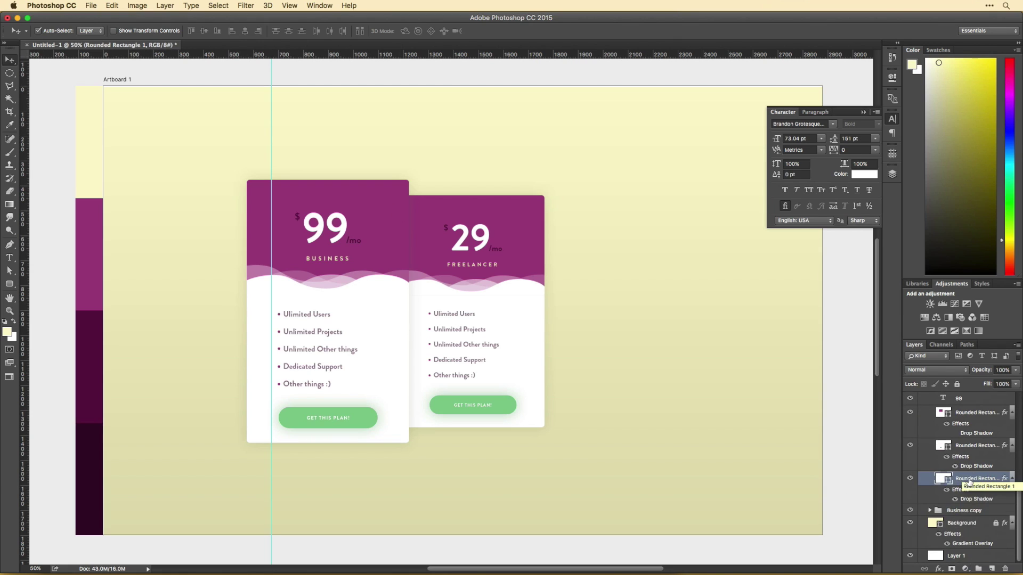
{"action": "double_click", "coordinate": [975, 532]}
{"action": "left_click", "coordinate": [809, 118]}
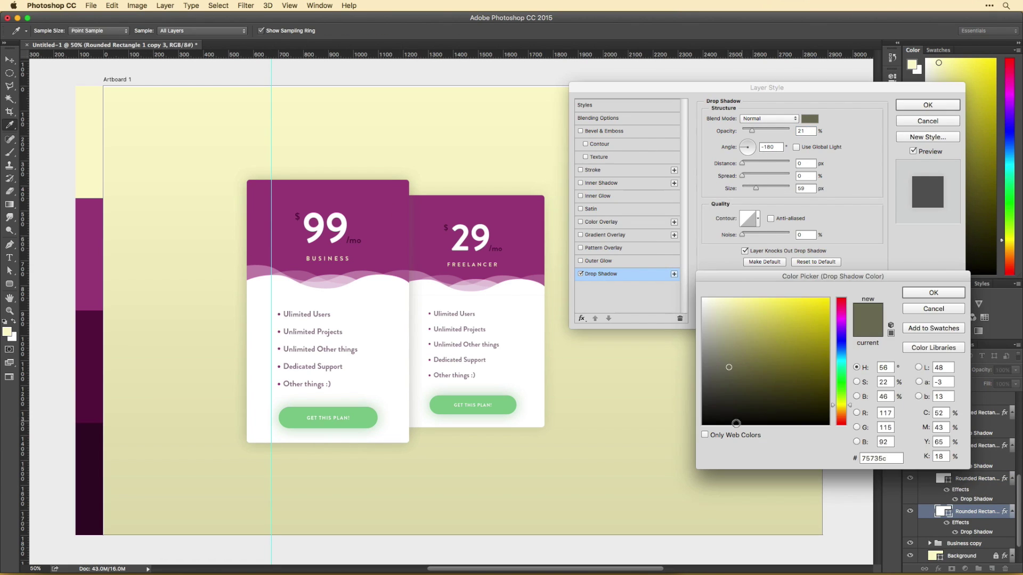
{"action": "key", "text": "Return"}
{"action": "left_click_drag", "start_coordinate": [757, 132], "coordinate": [761, 131]}
{"action": "left_click_drag", "start_coordinate": [755, 188], "coordinate": [764, 189]}
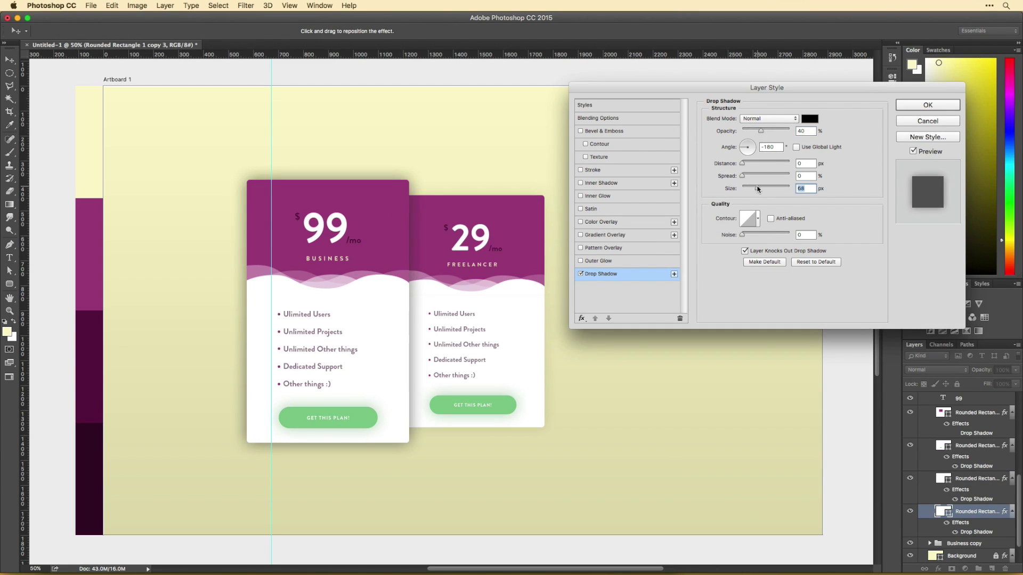
{"action": "key", "text": "Return"}
Separate the black drop shadow into its own layer and mask it to the Freelancer card's outline
{"action": "right_click", "coordinate": [976, 532]}
{"action": "left_click", "coordinate": [921, 549]}
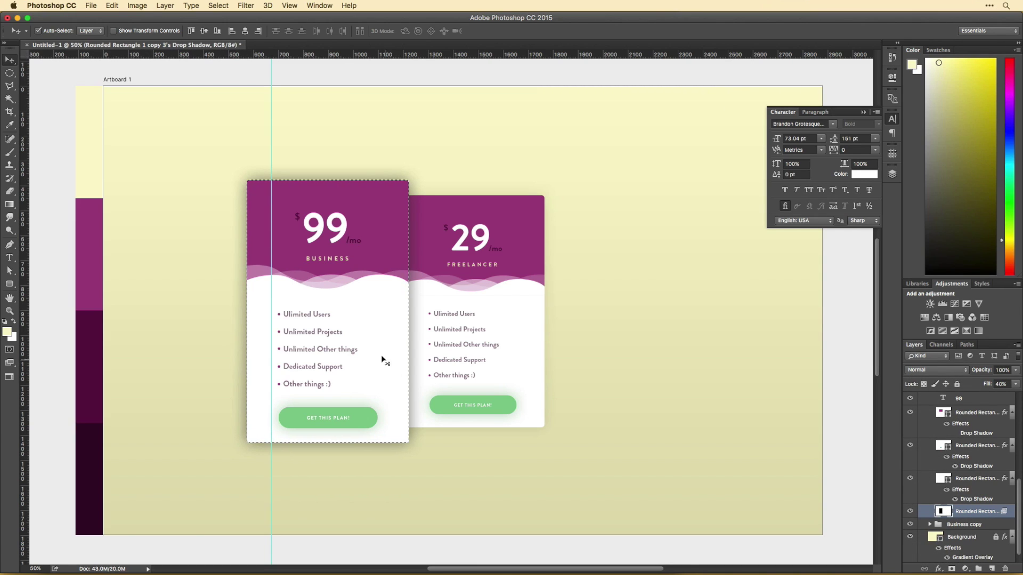
{"action": "left_click", "coordinate": [937, 487]}
{"action": "left_click", "coordinate": [414, 343]}
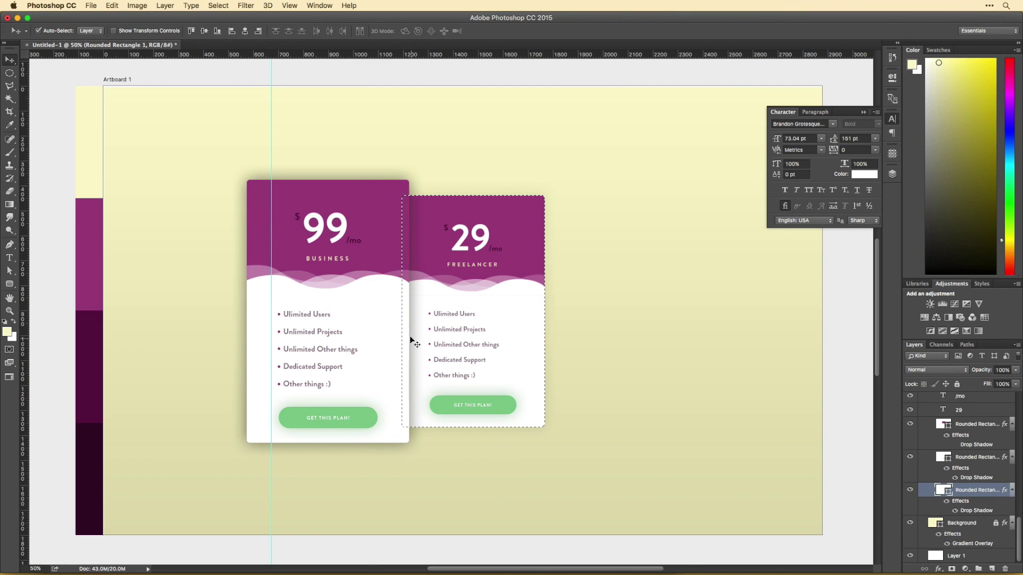
{"action": "scroll", "coordinate": [958, 479], "scroll_direction": "down", "scroll_amount": 1}
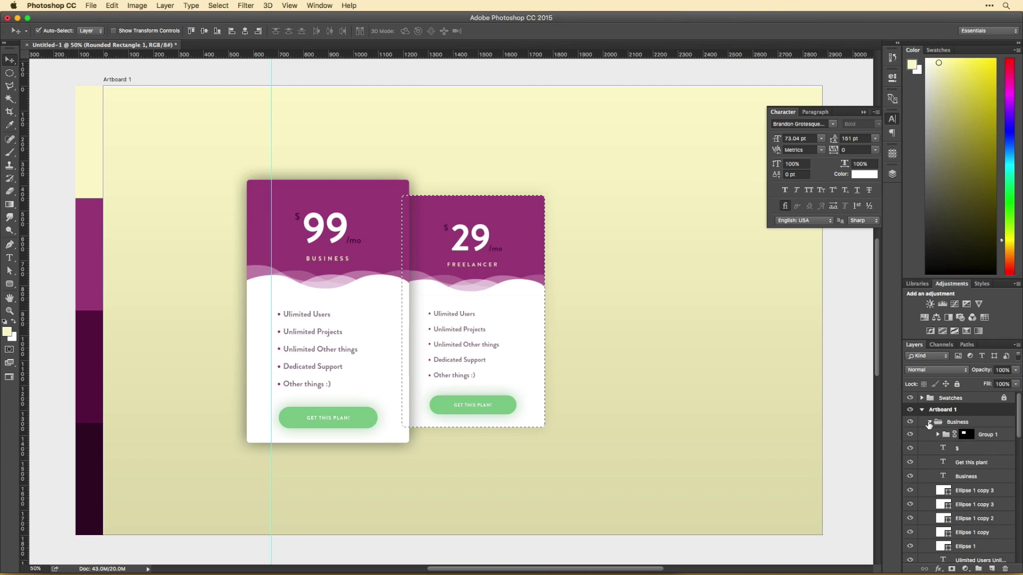
{"action": "left_click", "coordinate": [975, 476]}
{"action": "left_click", "coordinate": [951, 569]}
{"action": "left_click", "coordinate": [596, 415]}
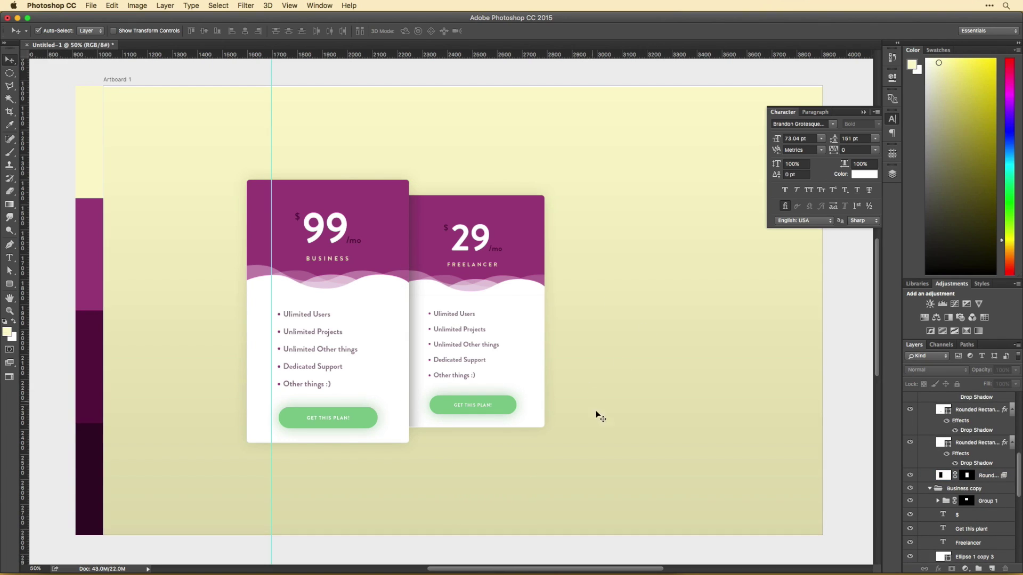
Select the Freelancer card's layers and nudge the card slightly to the right behind the Business card
{"action": "left_click_drag", "start_coordinate": [574, 454], "coordinate": [424, 208]}
{"action": "key", "text": "Down"}
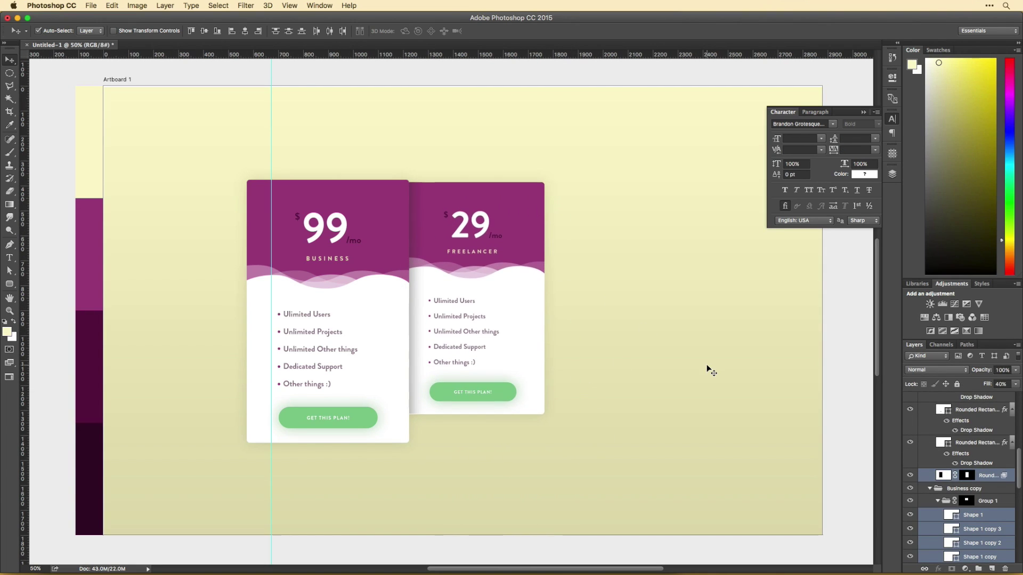
{"action": "key", "text": "Up"}
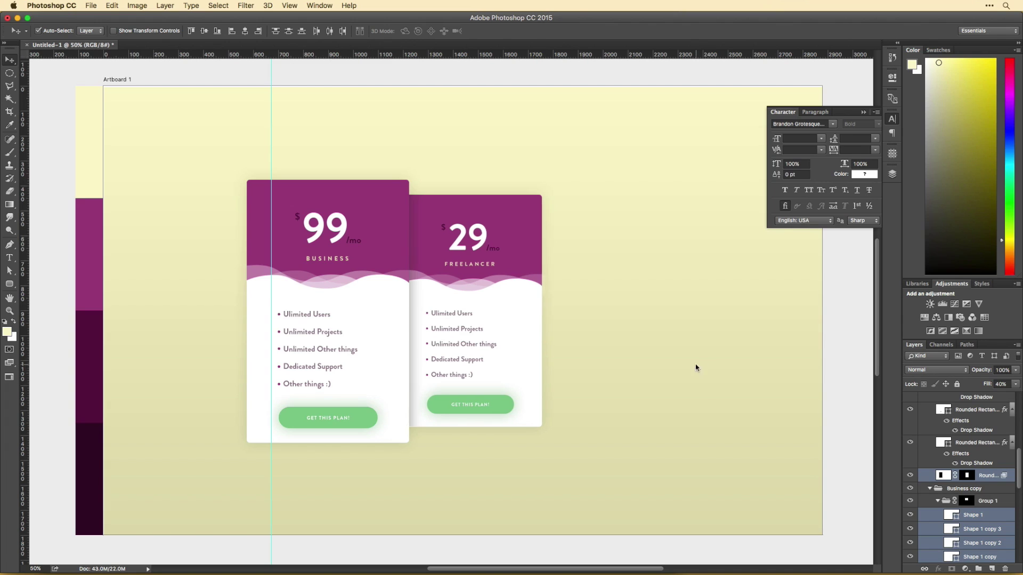
{"action": "key", "text": "shift+Right"}
{"action": "left_click", "coordinate": [631, 364]}
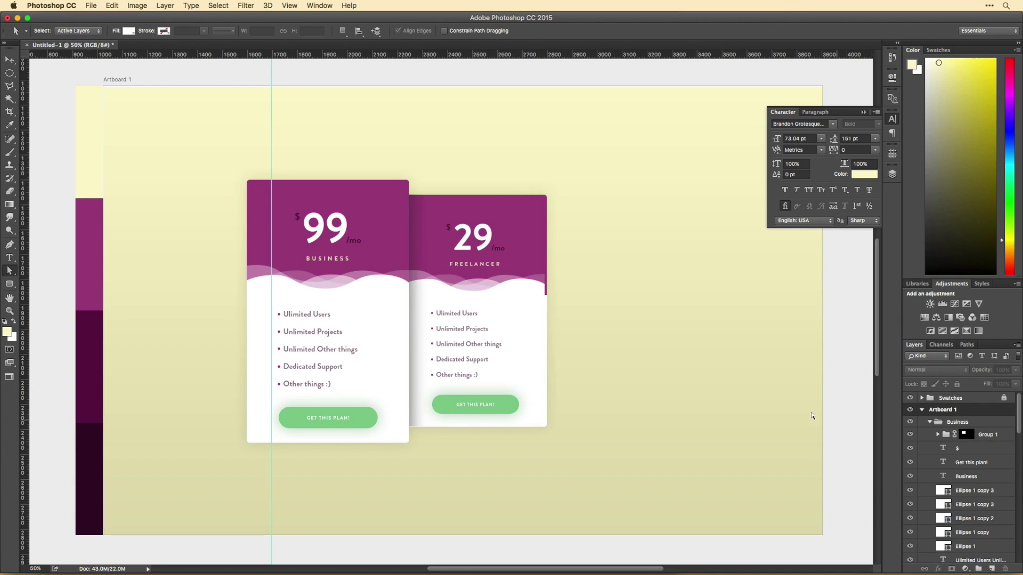
{"action": "left_click", "coordinate": [555, 324]}
{"action": "scroll", "coordinate": [555, 323], "scroll_direction": "left", "scroll_amount": 3}
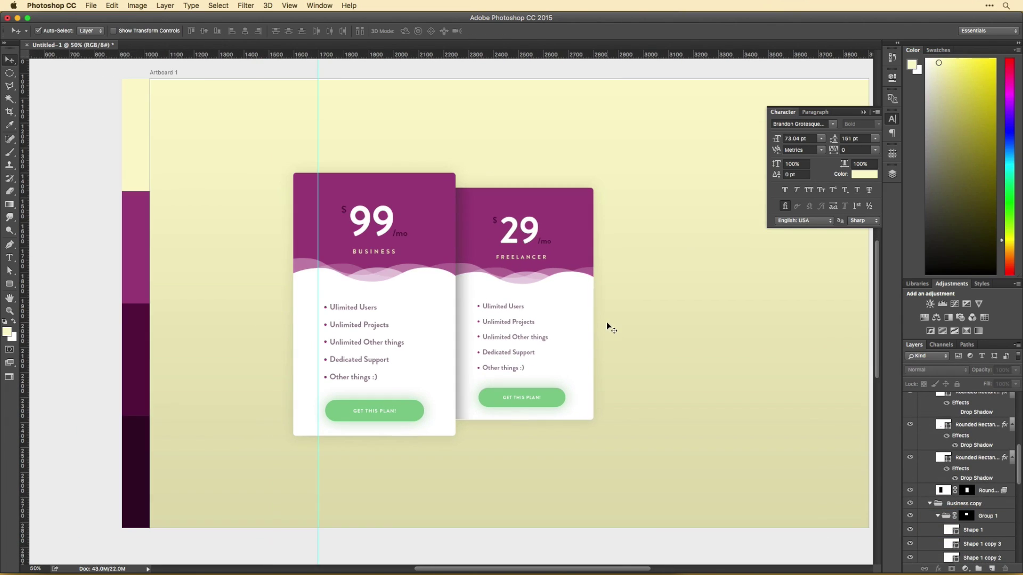
Recolour the Freelancer card's header with the dark purple from the third swatch
{"action": "left_click", "coordinate": [586, 319]}
{"action": "double_click", "coordinate": [943, 537]}
{"action": "left_click", "coordinate": [144, 377]}
{"action": "key", "text": "Return"}
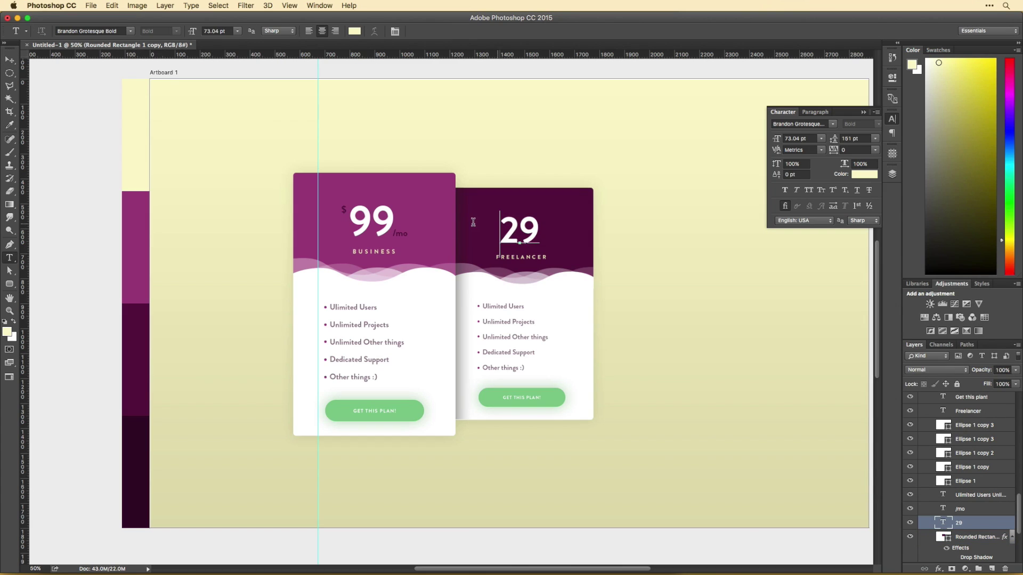
Set the text colour of the Freelancer card's "/mo" and "$" labels to very dark purple
{"action": "double_click", "coordinate": [943, 508]}
{"action": "left_click", "coordinate": [864, 174]}
{"action": "key", "text": "Return"}
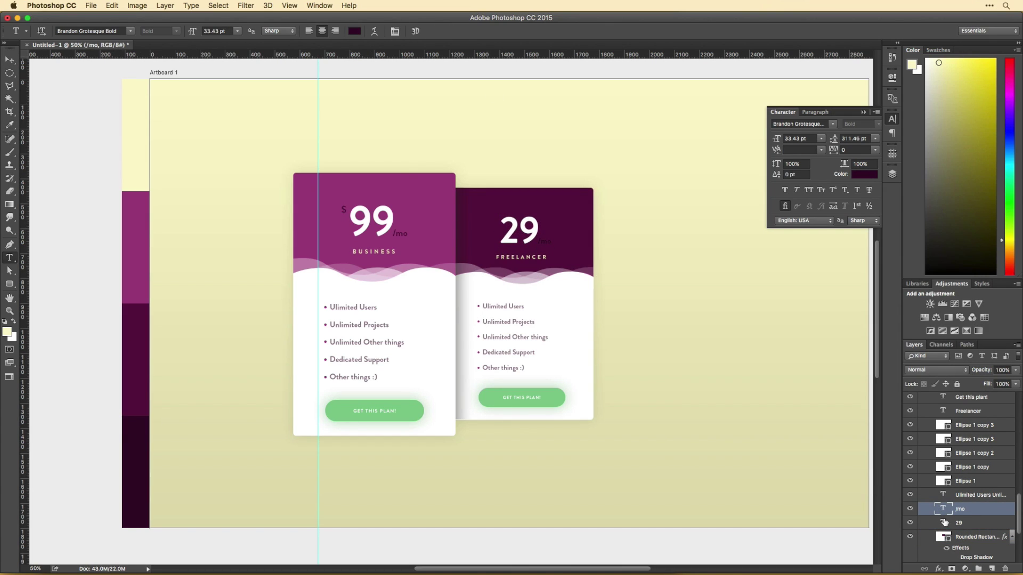
{"action": "left_click", "coordinate": [493, 217]}
{"action": "type", "text": "$"}
{"action": "left_click", "coordinate": [864, 175]}
{"action": "key", "text": "Return"}
{"action": "key", "text": "v"}
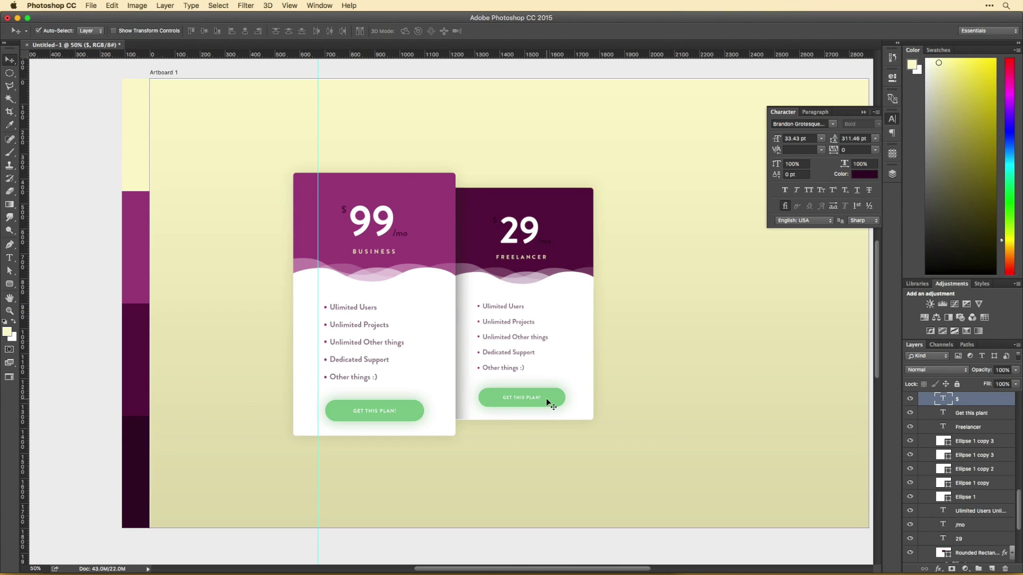
Change the first four Freelancer features to "1 Users", "10 Projects", "5 Other things" and "Support"
{"action": "key", "text": "t"}
{"action": "double_click", "coordinate": [493, 307]}
{"action": "type", "text": "10"}
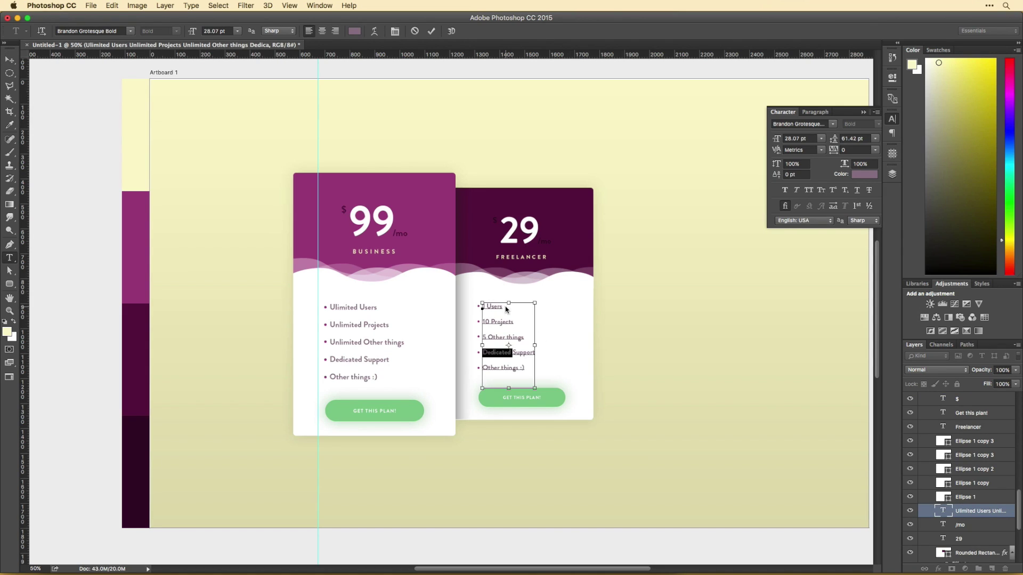
{"action": "key", "text": "BackSpace"}
{"action": "key", "text": "ctrl+Return"}
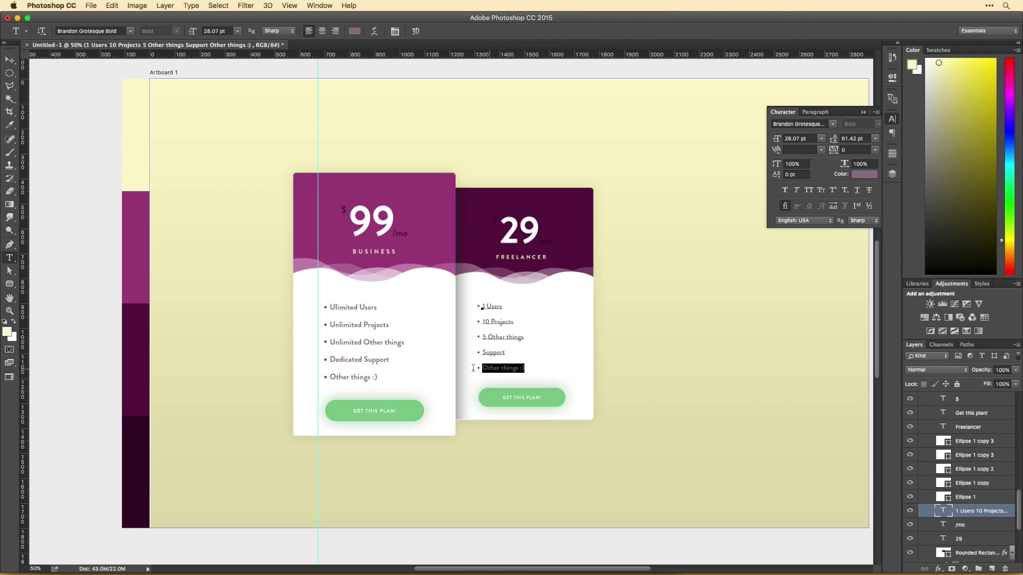
Remove the "Other things :)" line and its bullet from the Freelancer card
{"action": "key", "text": "BackSpace"}
{"action": "key", "text": "BackSpace"}
{"action": "key", "text": "ctrl+Return"}
{"action": "key", "text": "v"}
{"action": "left_click", "coordinate": [477, 366]}
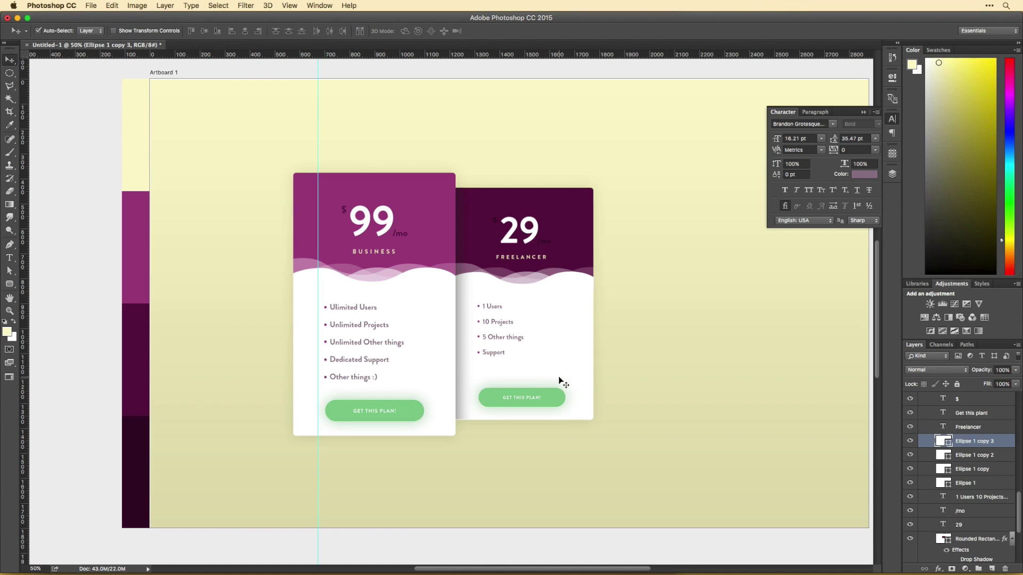
Move the whole Freelancer card to the right so a small gap separates it from the Business card
{"action": "left_click_drag", "start_coordinate": [675, 456], "coordinate": [463, 155]}
{"action": "mouse_move", "coordinate": [495, 203]}
{"action": "left_mouse_down"}
{"action": "mouse_move", "coordinate": [519, 185]}
{"action": "mouse_move", "coordinate": [506, 203]}
{"action": "left_mouse_up"}
{"action": "key", "text": "super+backslash"}
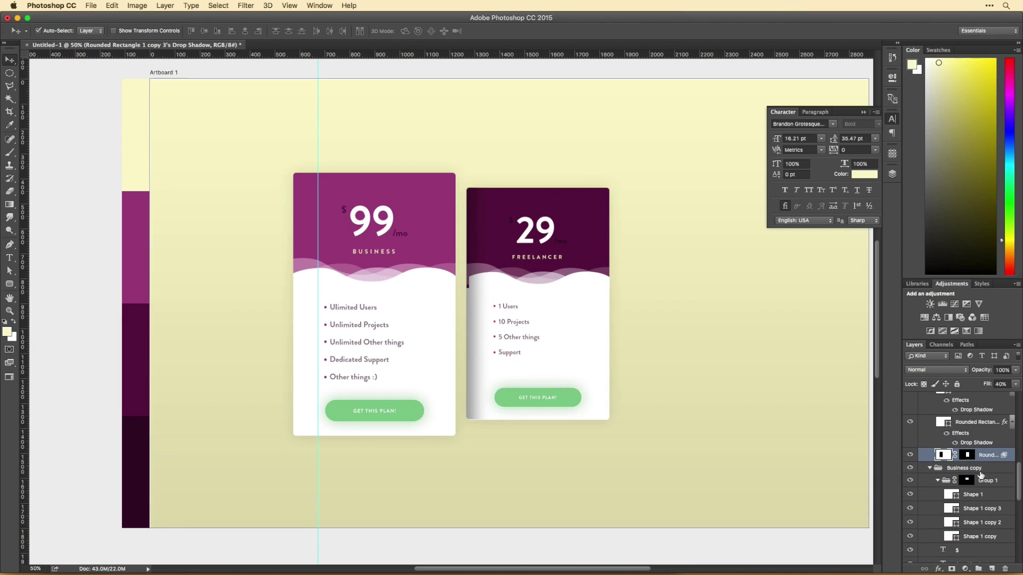
Try widening the mask on the Freelancer card's wave group, and remove that mask from the group
{"action": "key", "text": "super+t"}
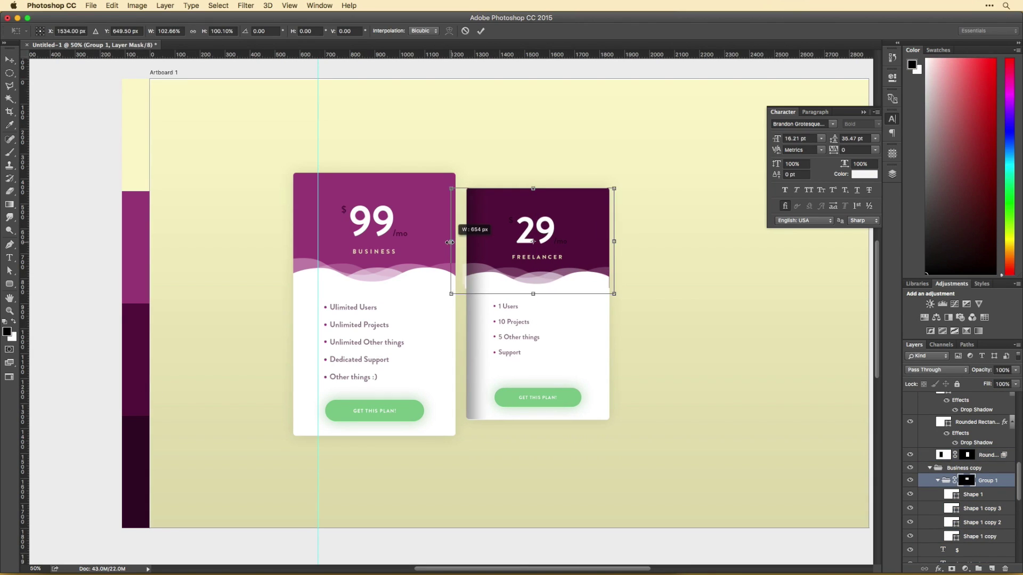
{"action": "key", "text": "Return"}
{"action": "right_click", "coordinate": [967, 482]}
{"action": "left_click", "coordinate": [900, 511]}
Select the Freelancer card's four wave shapes and adjust them with Free Transform to span the card's width
{"action": "left_click", "coordinate": [974, 494]}
{"action": "scroll", "coordinate": [980, 487], "scroll_direction": "down", "scroll_amount": 2}
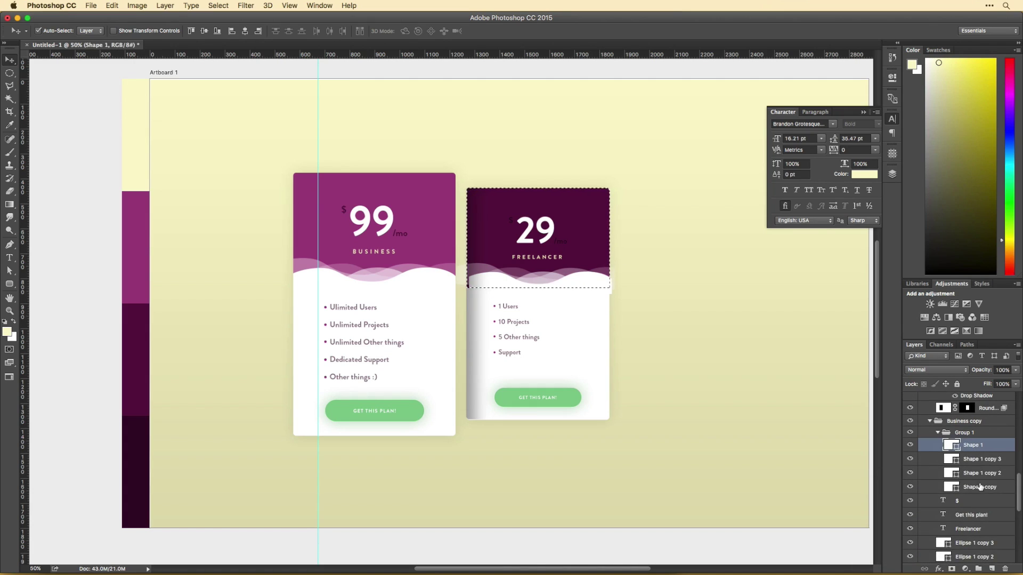
{"action": "left_click", "coordinate": [980, 486], "text": "shift"}
{"action": "key", "text": "super+d"}
{"action": "key", "text": "super+t"}
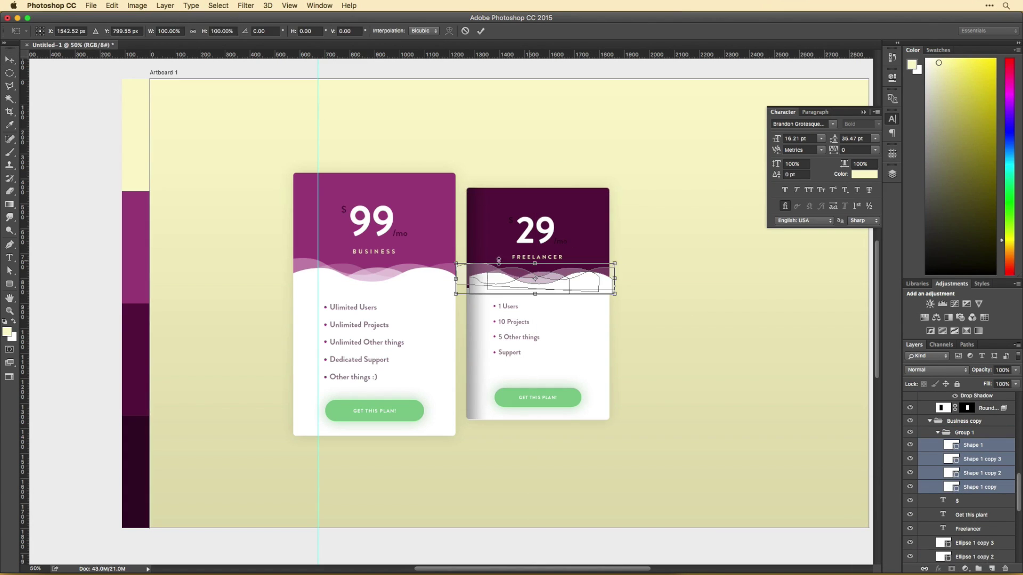
{"action": "key", "text": "Return"}
Give the Freelancer wave group a new layer mask that clips the waves to the card's header outline
{"action": "scroll", "coordinate": [959, 479], "scroll_direction": "down", "scroll_amount": 3}
{"action": "left_click_drag", "start_coordinate": [959, 536], "coordinate": [942, 501]}
{"action": "left_click", "coordinate": [966, 506]}
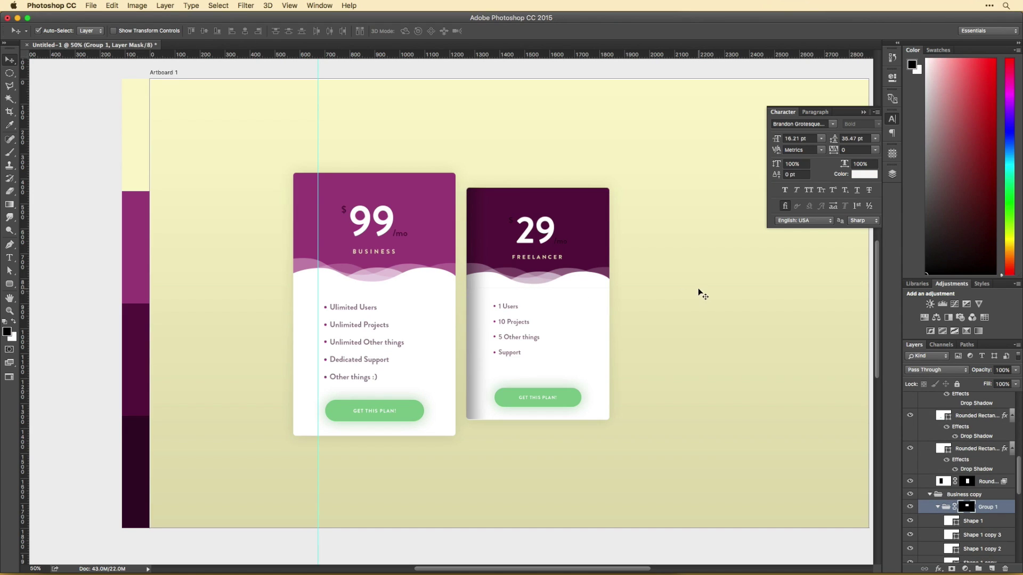
Recolour the Freelancer card's green button with the purple of the Business header
{"action": "left_click", "coordinate": [546, 435]}
{"action": "left_click", "coordinate": [576, 405]}
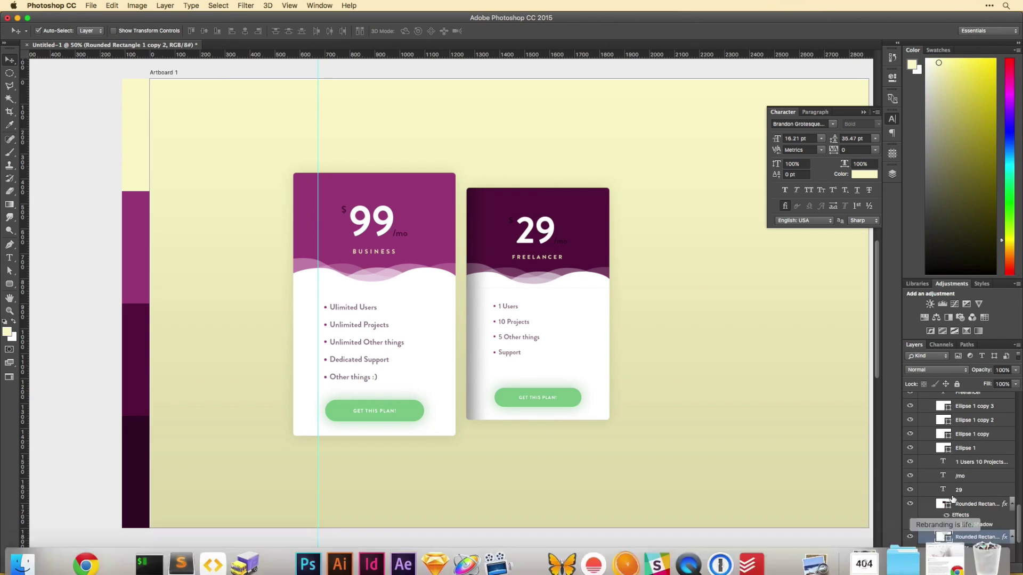
{"action": "double_click", "coordinate": [943, 537]}
{"action": "left_click", "coordinate": [330, 234]}
{"action": "key", "text": "Return"}
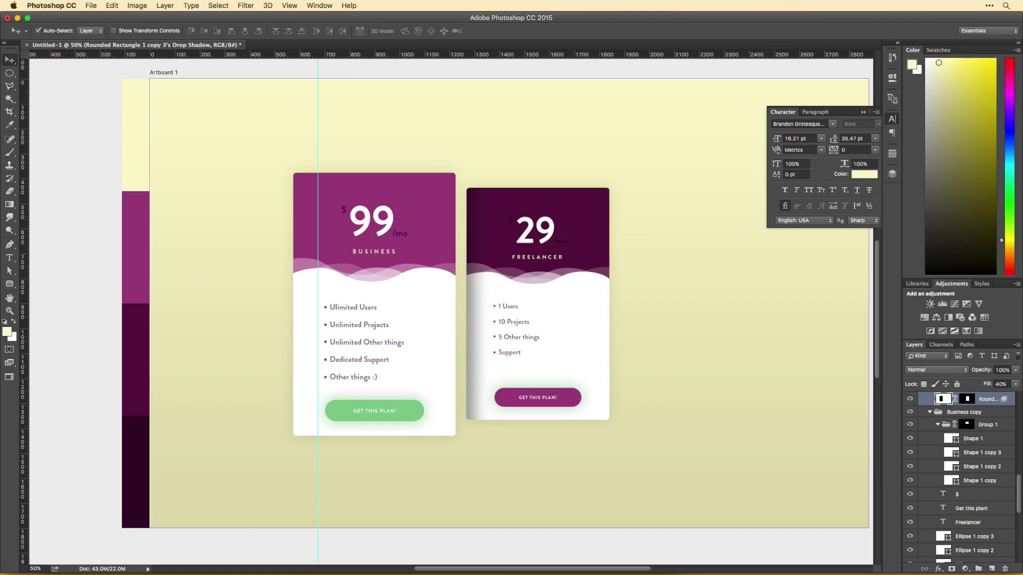
Lower the opacity of the masked shadow layer on the Freelancer card to 59%
{"action": "key", "text": "6"}
{"action": "key", "text": "5"}
{"action": "left_click", "coordinate": [760, 233]}
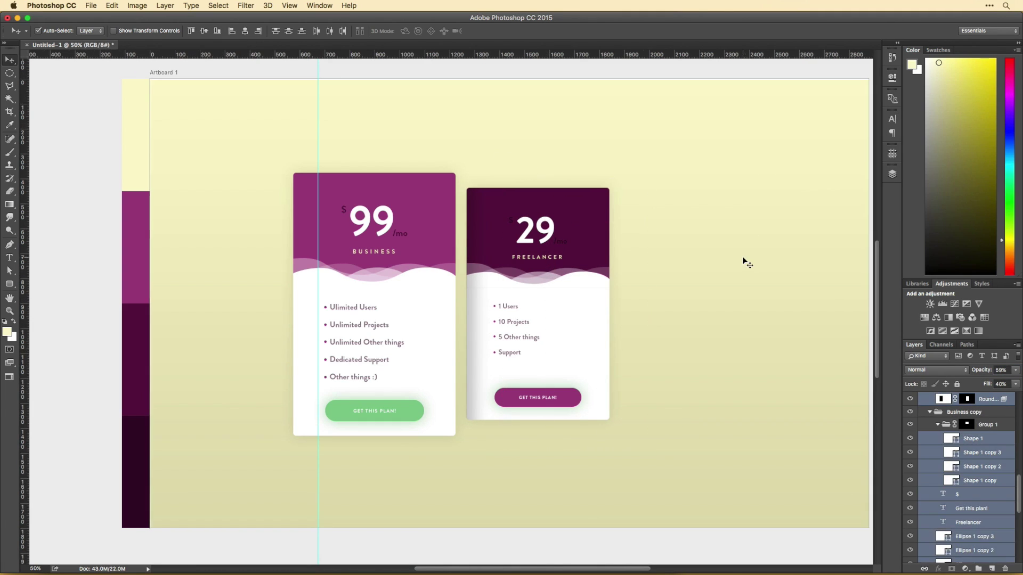
{"action": "key", "text": "super+plus"}
{"action": "key", "text": "super+minus"}
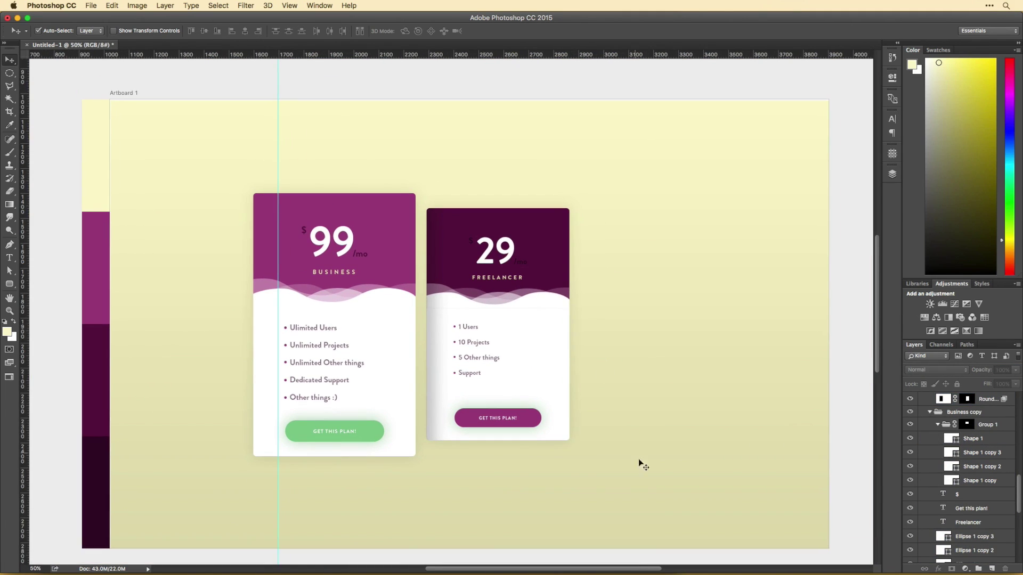
Select the layers of both cards and move them together to the right on the artboard
{"action": "key", "text": "super+alt+a"}
{"action": "key", "text": "super+t"}
{"action": "key", "text": "Escape"}
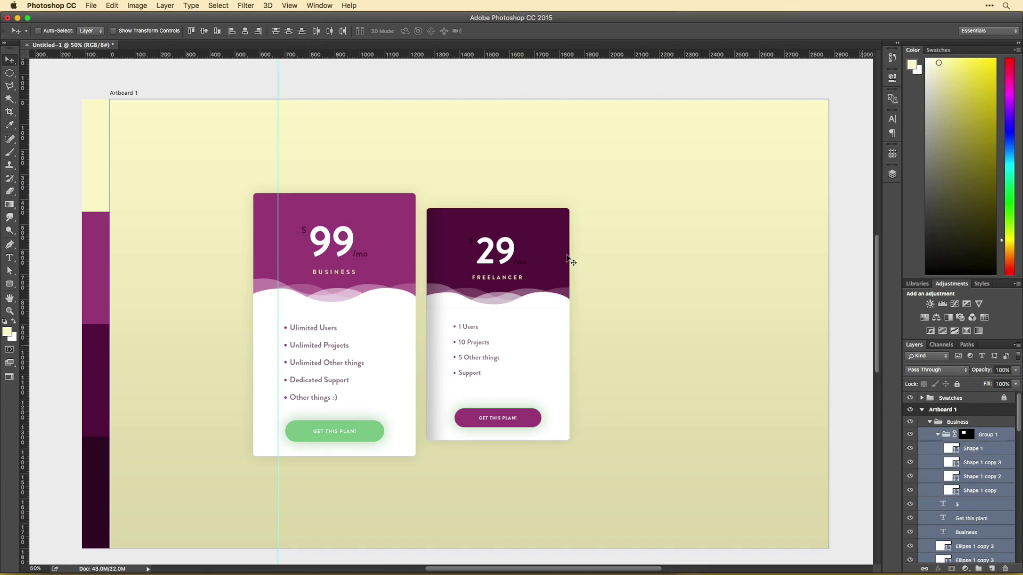
{"action": "key", "text": "super+t"}
{"action": "key", "text": "Escape"}
Add vertical and horizontal centre guides to the artboard and move both cards right to centre the Business card on the vertical guide
{"action": "left_click", "coordinate": [892, 154]}
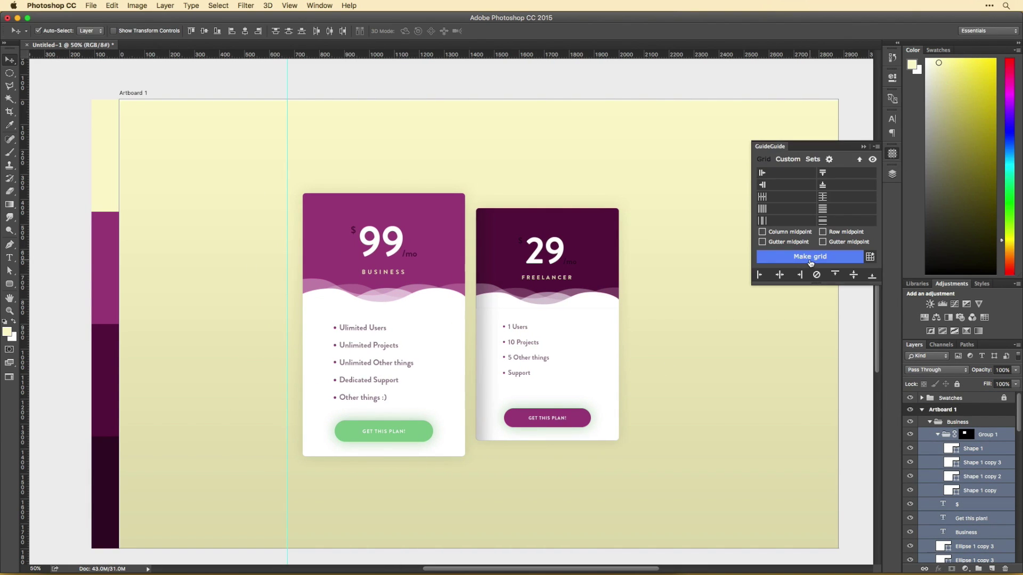
{"action": "left_click", "coordinate": [854, 275]}
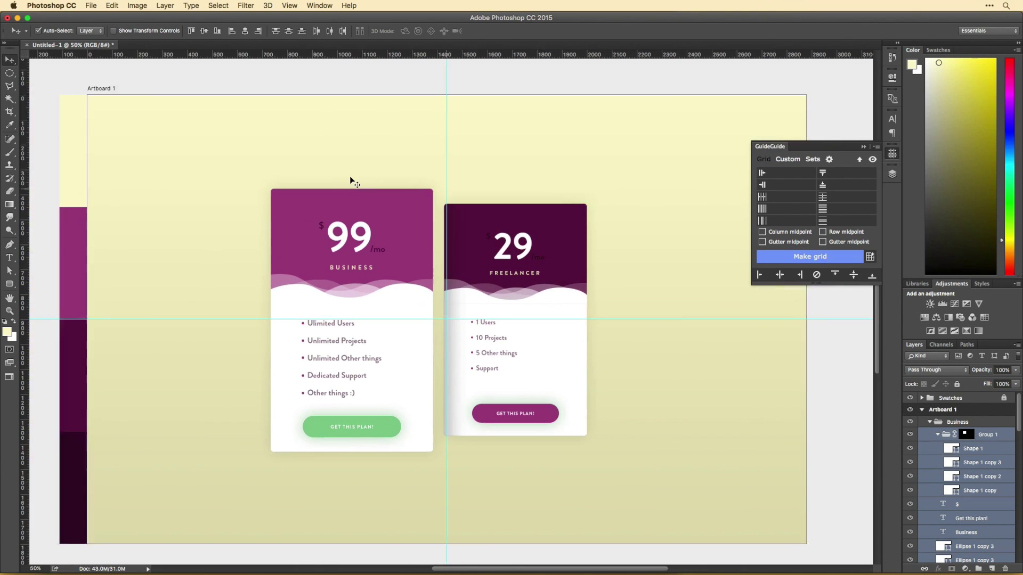
{"action": "left_click", "coordinate": [728, 225]}
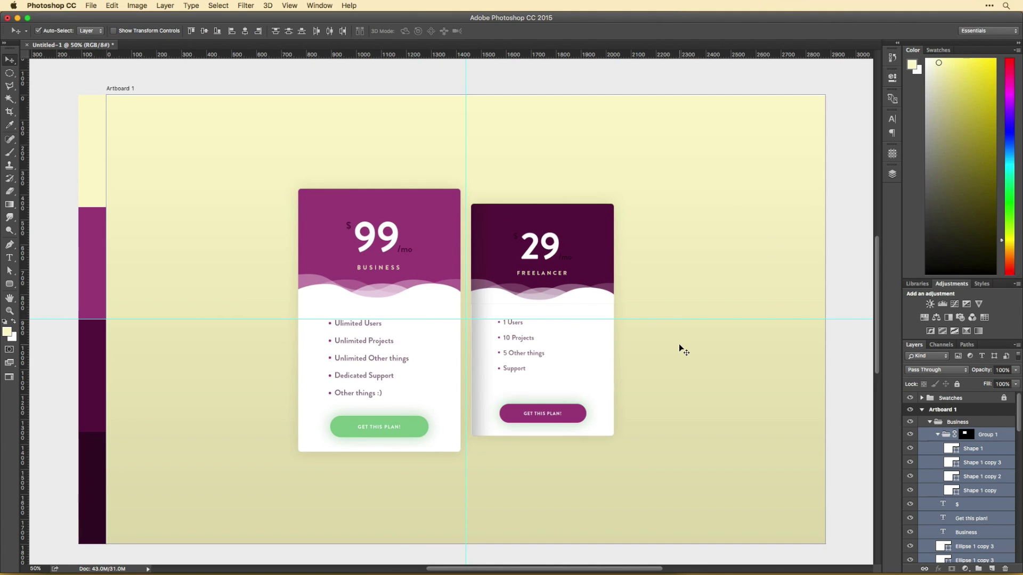
{"action": "left_click_drag", "start_coordinate": [522, 271], "coordinate": [610, 270]}
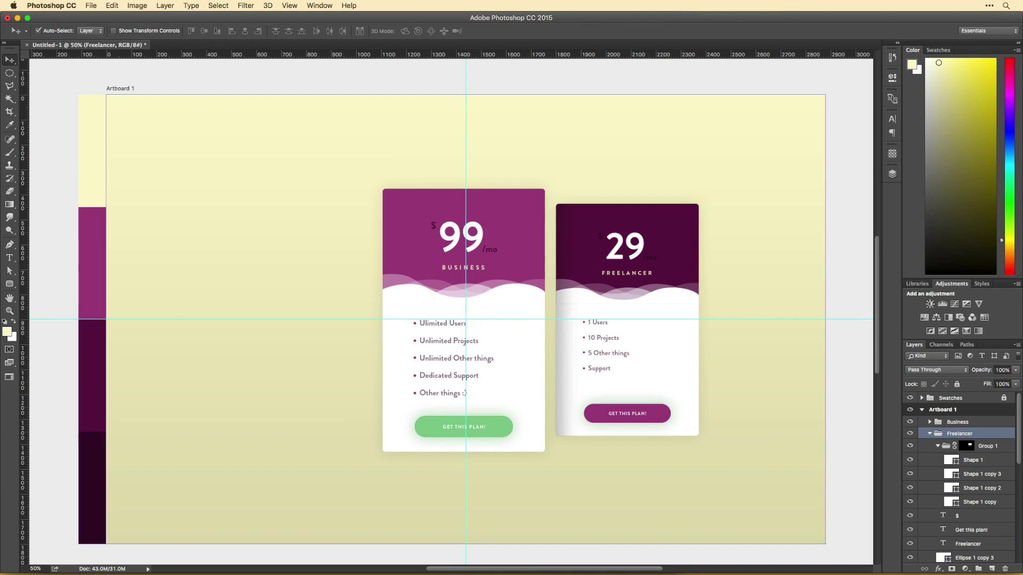
Duplicate the Freelancer card group and place the copy to the left of the Business card
{"action": "left_click", "coordinate": [961, 435]}
{"action": "left_click_drag", "start_coordinate": [607, 223], "coordinate": [287, 224]}
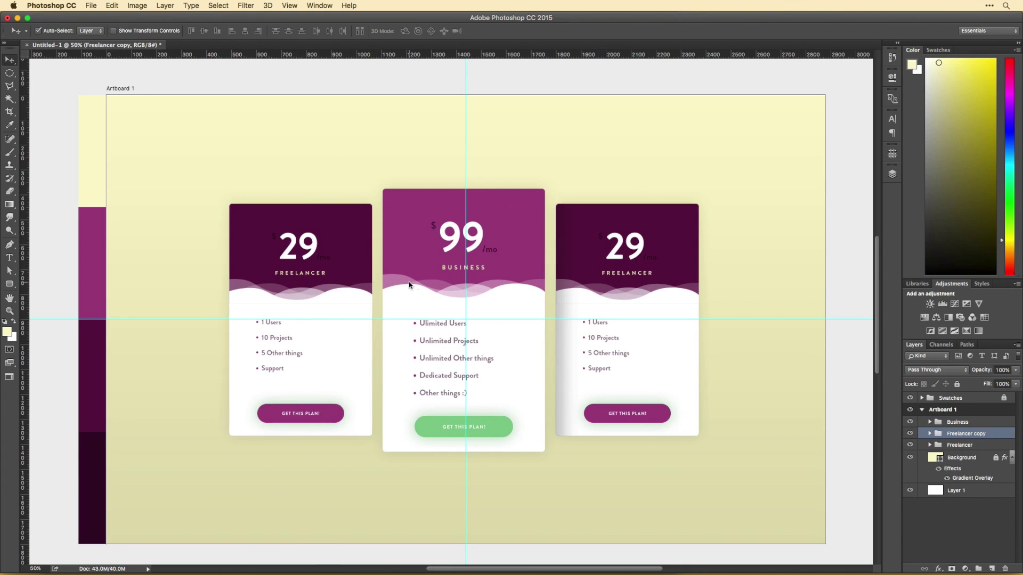
Duplicate the masked side shadow, flip the copy horizontally and place it along the inner edge of the left card
{"action": "left_click", "coordinate": [560, 351]}
{"action": "key", "text": "ctrl+t"}
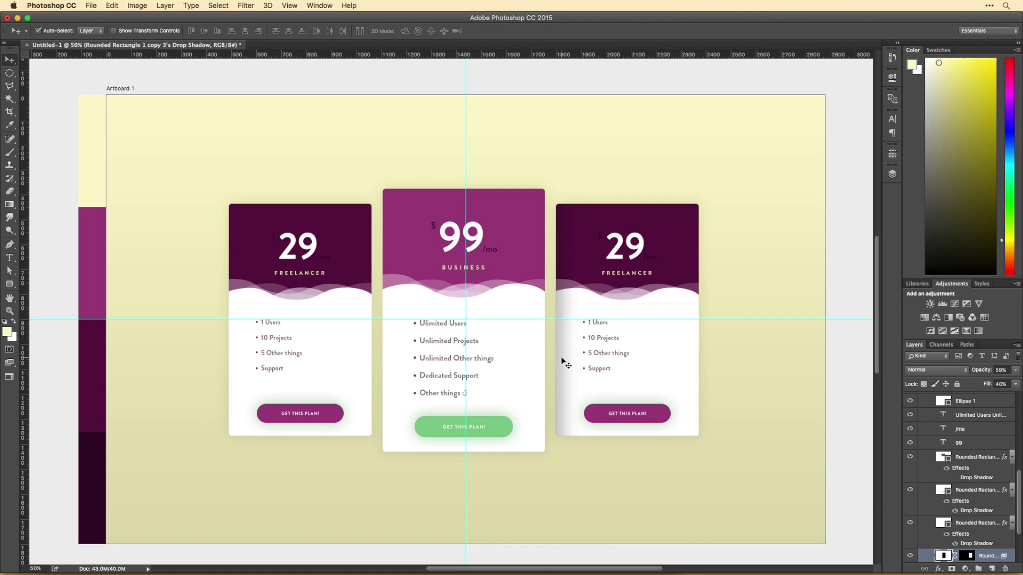
{"action": "left_click_drag", "start_coordinate": [564, 358], "coordinate": [347, 322]}
{"action": "right_click", "coordinate": [347, 322]}
{"action": "left_click", "coordinate": [376, 448]}
{"action": "left_click_drag", "start_coordinate": [386, 260], "coordinate": [291, 260]}
{"action": "key", "text": "Return"}
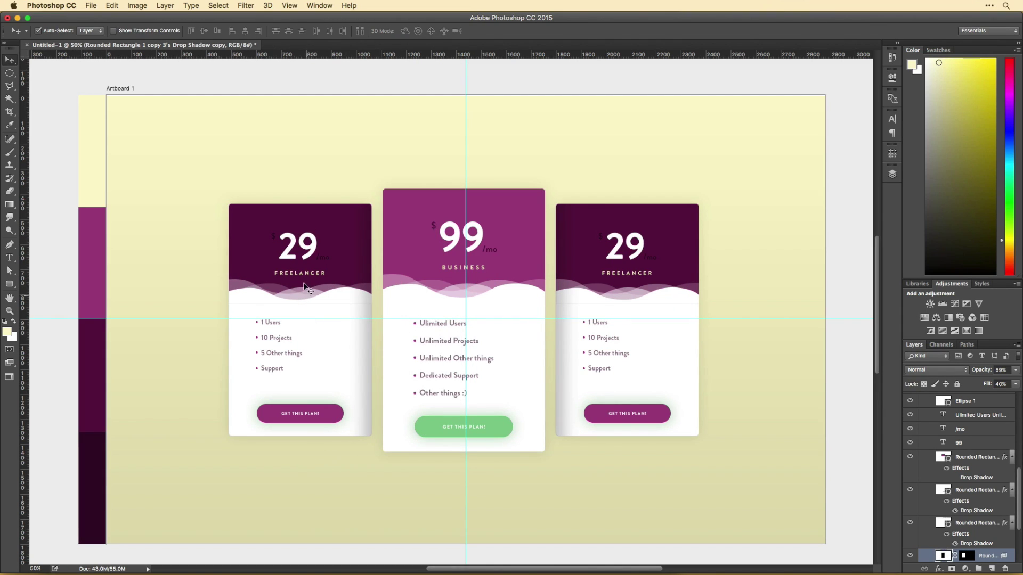
Change the left card's price to 999, shift its dollar sign clear of the digits, and rename the plan Enterprise
{"action": "double_click", "coordinate": [299, 246]}
{"action": "type", "text": "999"}
{"action": "key", "text": "ctrl+Return"}
{"action": "left_click", "coordinate": [265, 240]}
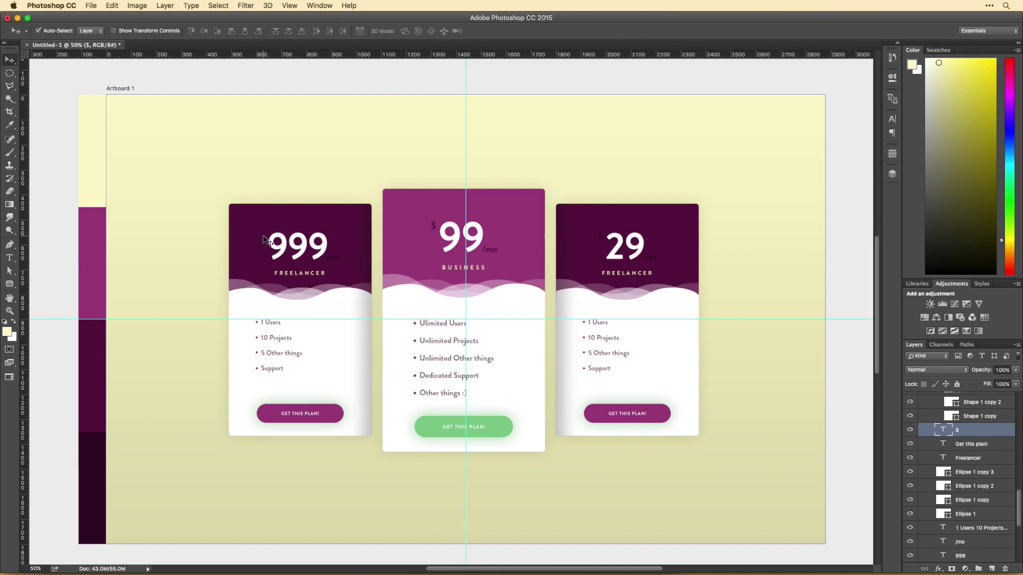
{"action": "double_click", "coordinate": [299, 273]}
{"action": "key", "text": "ctrl+Return"}
Replace the first digit of the Enterprise price so that it reads 499
{"action": "scroll", "coordinate": [392, 383], "scroll_direction": "right", "scroll_amount": 1}
{"action": "left_click_drag", "start_coordinate": [238, 255], "coordinate": [257, 254]}
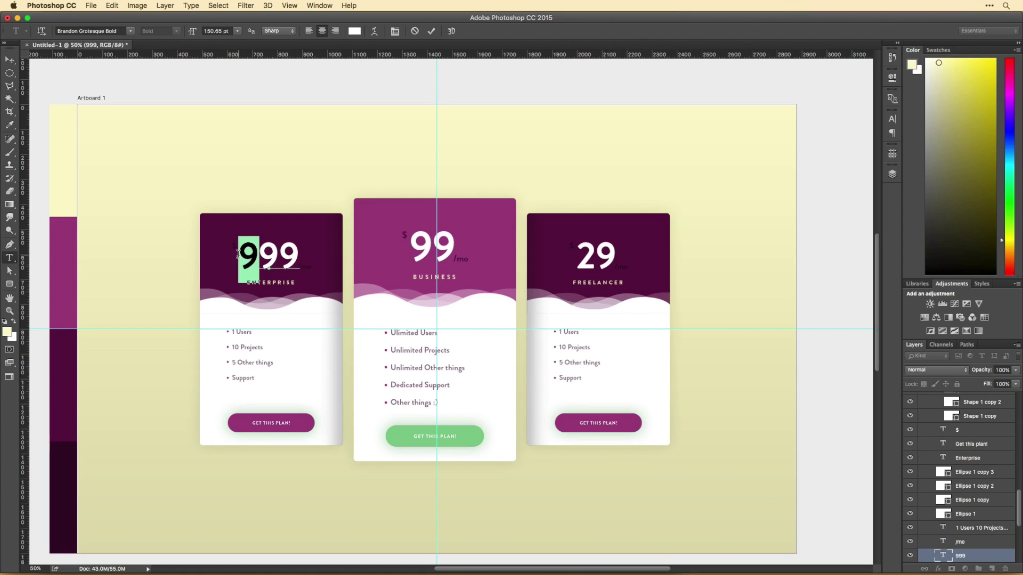
{"action": "type", "text": "4"}
{"action": "key", "text": "ctrl+Return"}
Replace the Enterprise features with Custom Setup, Custom Domain, Unlimited Everything, 24/7 Support and My First Child & Left Arm, adding a fifth bullet
{"action": "left_click", "coordinate": [232, 333]}
{"action": "left_click_drag", "start_coordinate": [233, 332], "coordinate": [262, 332]}
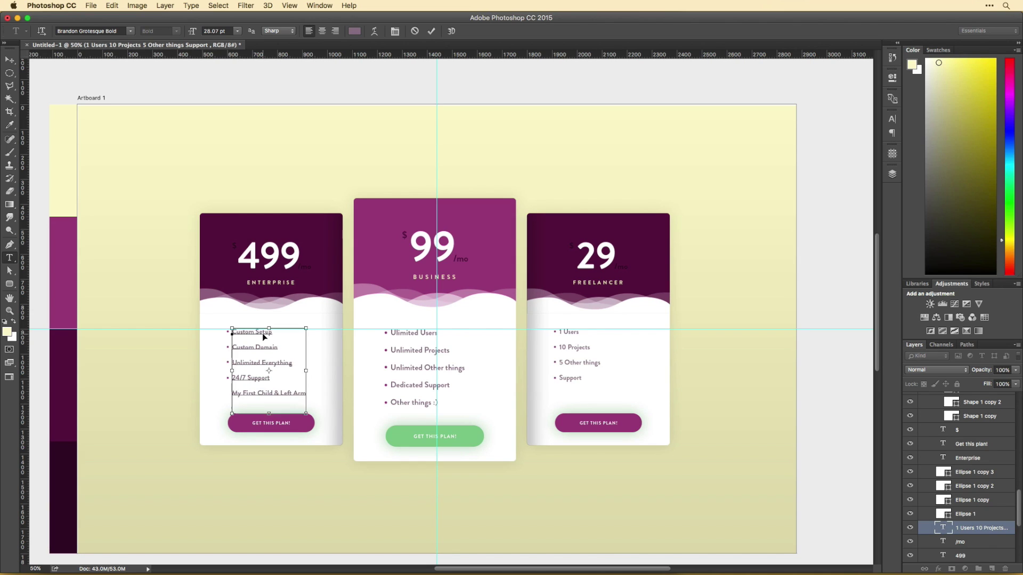
{"action": "key", "text": "ctrl+Return"}
{"action": "key", "text": "v"}
{"action": "left_click", "coordinate": [228, 380]}
{"action": "scroll", "coordinate": [565, 469], "scroll_direction": "right", "scroll_amount": 2}
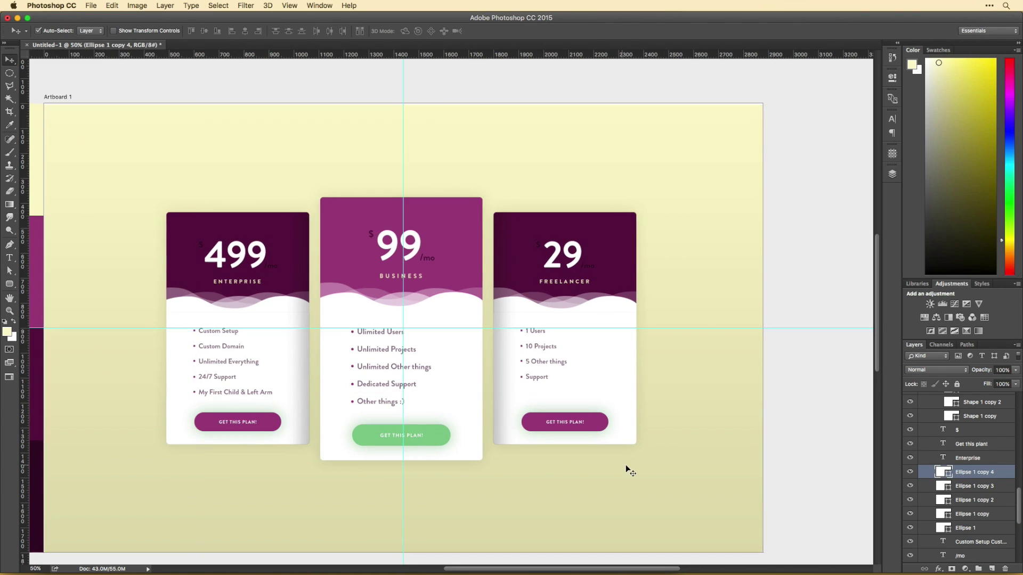
Select the layers of all three cards, shift them together horizontally on the artboard, and hide the guides
{"action": "key", "text": "ctrl+alt+a"}
{"action": "key", "text": "ctrl+t"}
{"action": "key", "text": "Left"}
{"action": "key", "text": "Left"}
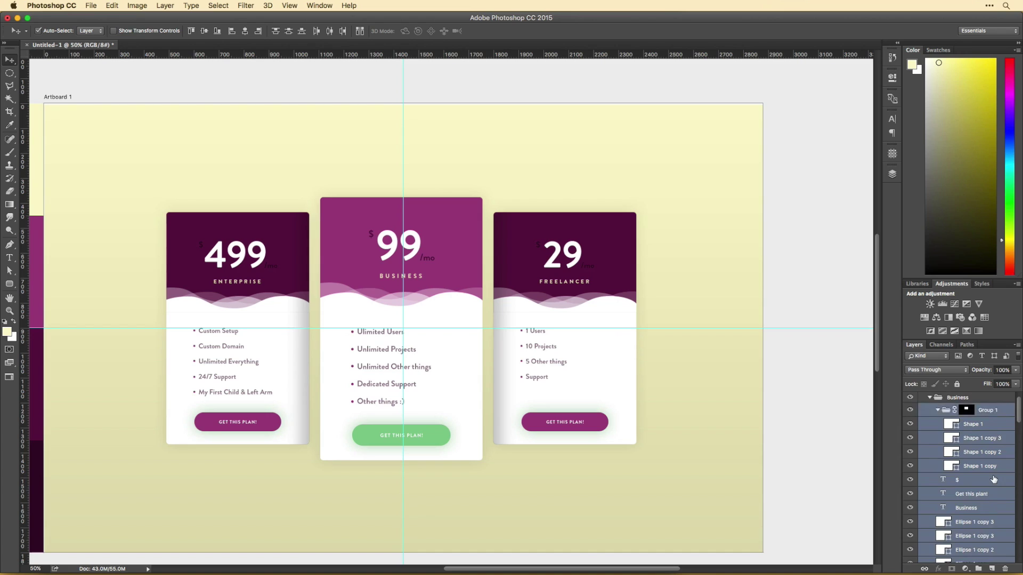
{"action": "key", "text": "Return"}
{"action": "scroll", "coordinate": [576, 302], "scroll_direction": "left", "scroll_amount": 1}
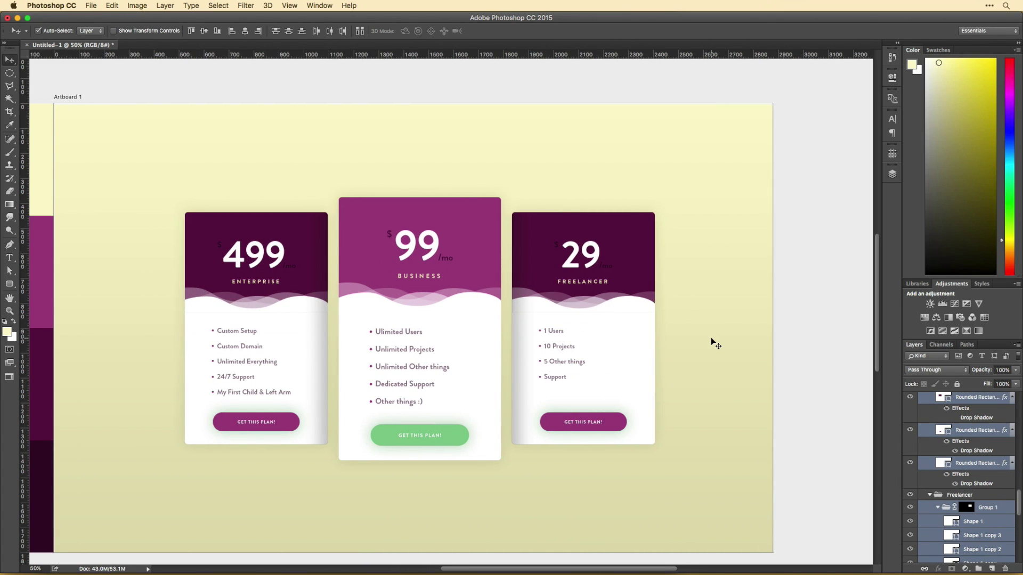
Recolour both side card headers with the Business card's purple, and the Business header with its button's green
{"action": "double_click", "coordinate": [943, 399]}
{"action": "left_click", "coordinate": [419, 240]}
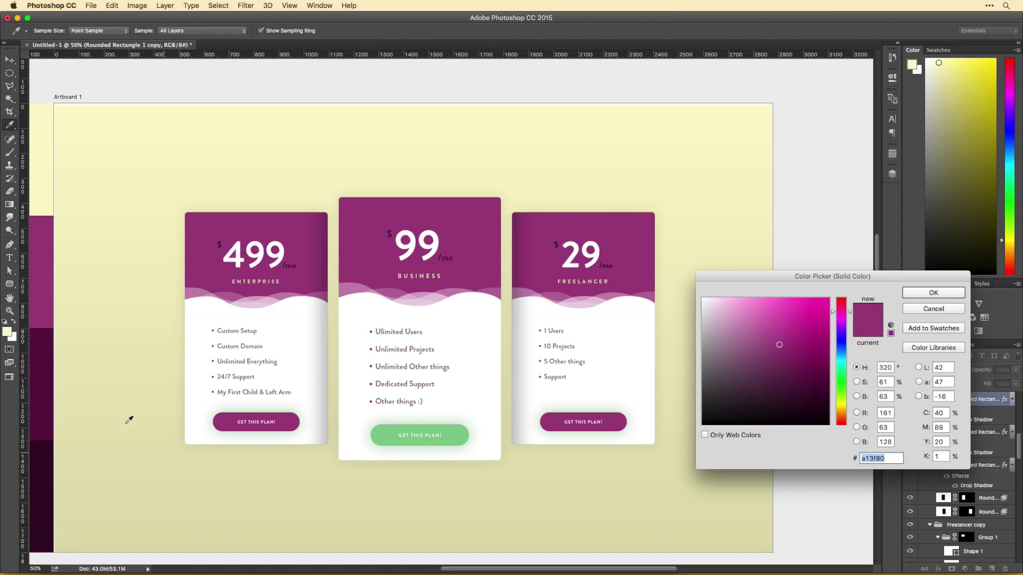
{"action": "left_click_drag", "start_coordinate": [129, 420], "coordinate": [420, 435]}
{"action": "key", "text": "Return"}
Recolour the Business card's dollar sign and /mo text in a darker shade of the header green
{"action": "key", "text": "t"}
{"action": "double_click", "coordinate": [388, 235]}
{"action": "left_click", "coordinate": [354, 31]}
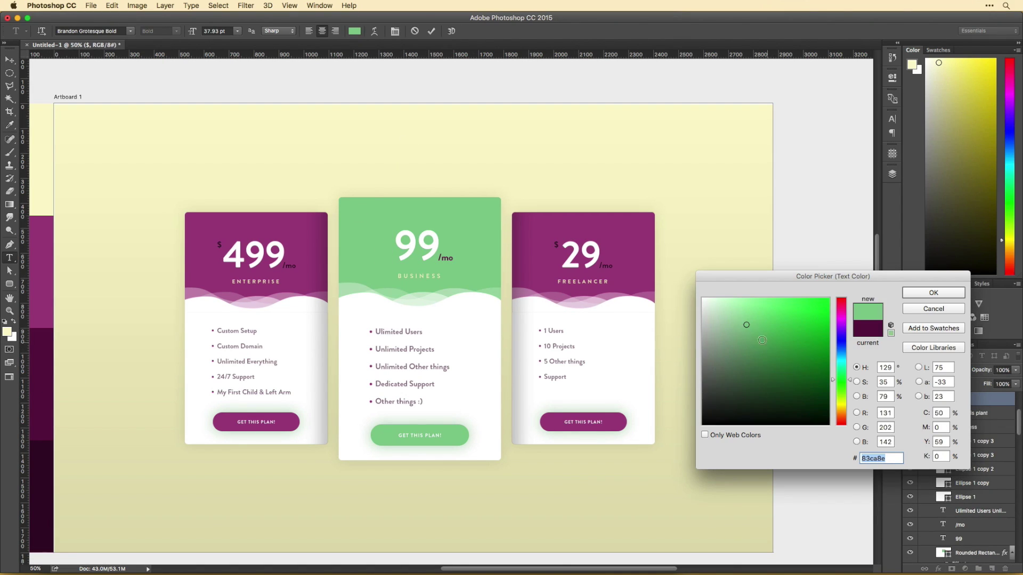
{"action": "key", "text": "Return"}
{"action": "key", "text": "super+Return"}
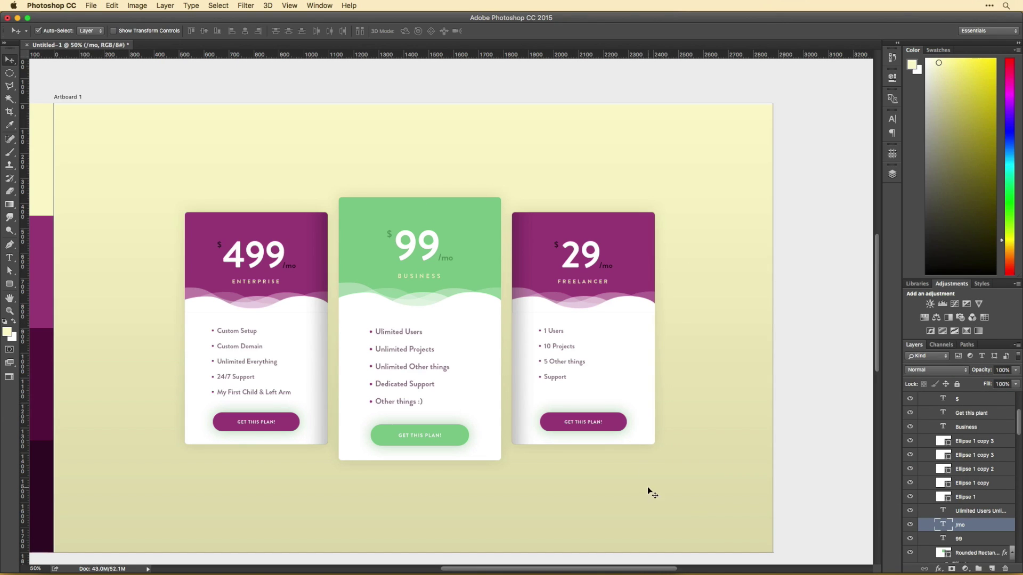
Move the Enterprise card and its inner shadow right until the card meets the left edge of the Business card
{"action": "scroll", "coordinate": [969, 485], "scroll_direction": "down", "scroll_amount": 3}
{"action": "left_click", "coordinate": [322, 276]}
{"action": "key", "text": "ctrl+t"}
{"action": "key", "text": "shift+Right"}
{"action": "key", "text": "shift+Right"}
{"action": "key", "text": "shift+Right"}
{"action": "key", "text": "shift+Right"}
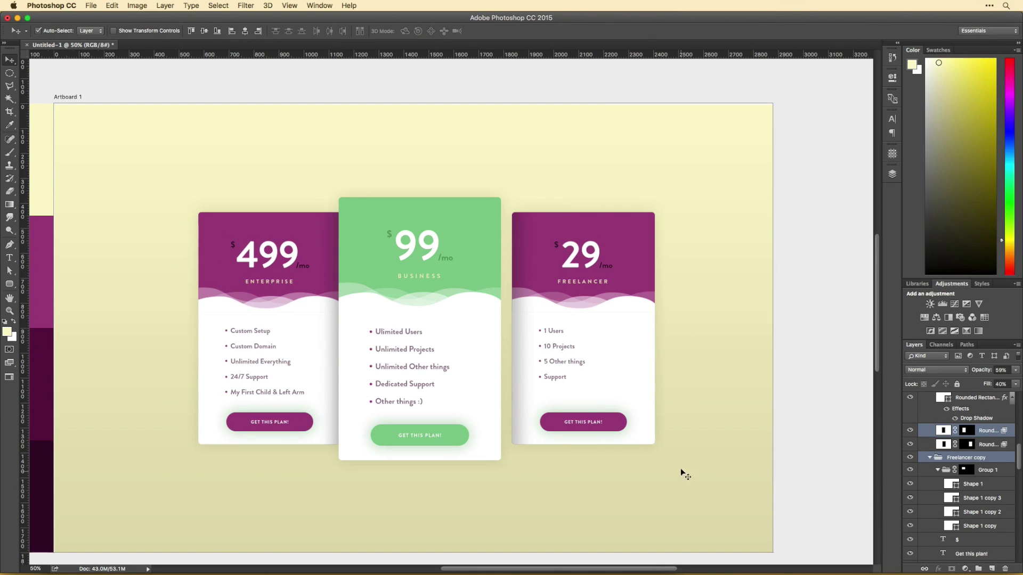
Move the Freelancer card left until it meets the right edge of the Business card
{"action": "key", "text": "shift+Left"}
{"action": "key", "text": "shift+Left"}
{"action": "key", "text": "shift+Left"}
{"action": "key", "text": "shift+Left"}
{"action": "key", "text": "shift+Left"}
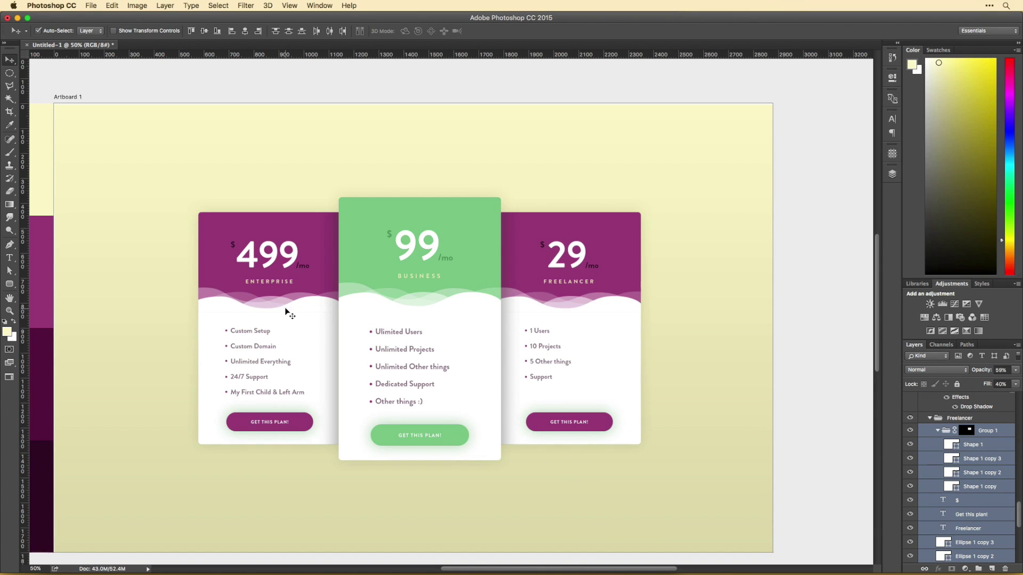
Adjust the left end anchor of the Business card's white wave to meet the edge of the Enterprise card's wave
{"action": "key", "text": "super+plus"}
{"action": "key", "text": "super+plus"}
{"action": "key", "text": "a"}
{"action": "left_click", "coordinate": [255, 230]}
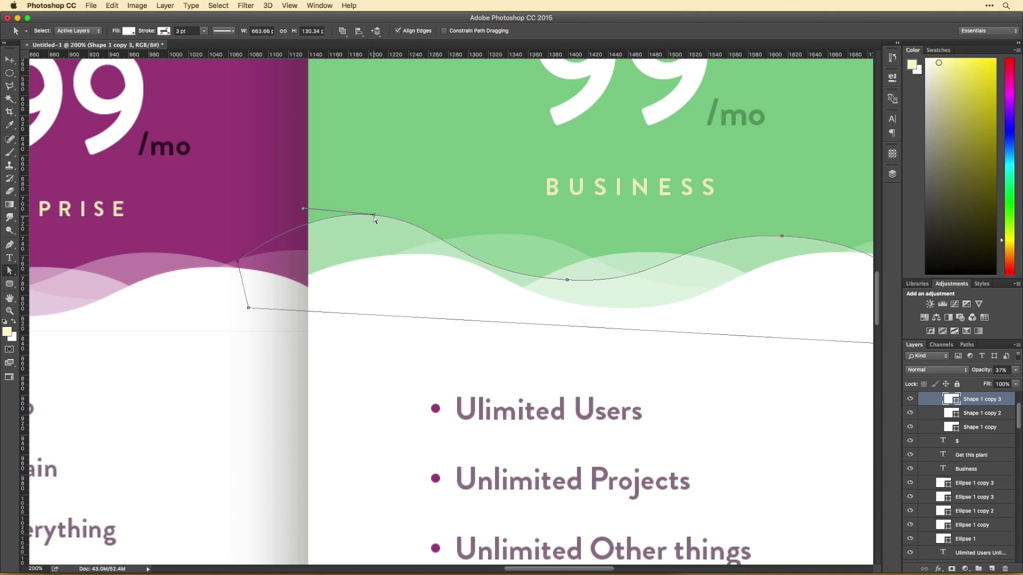
{"action": "left_click", "coordinate": [388, 347]}
{"action": "left_click", "coordinate": [306, 281]}
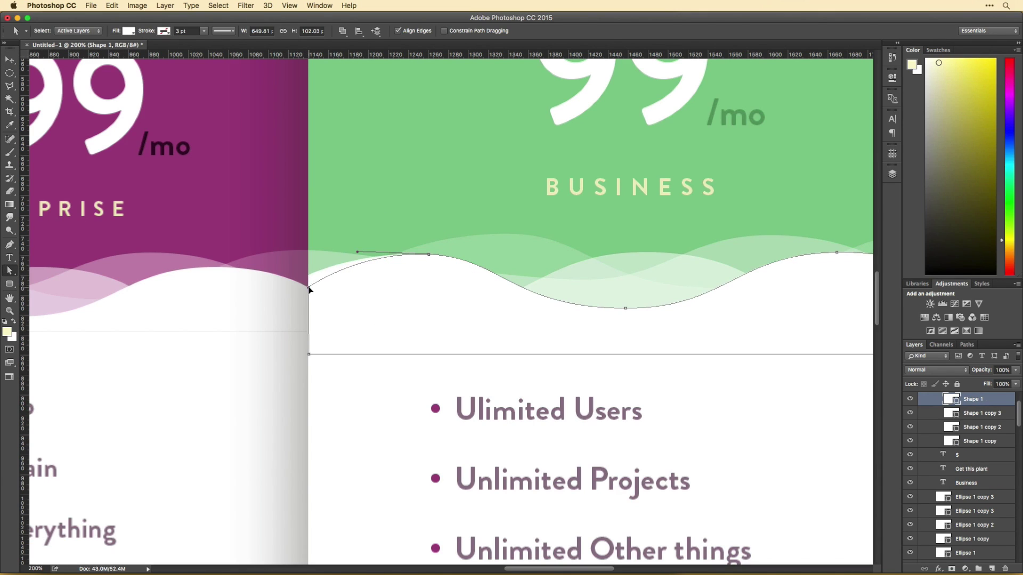
{"action": "key", "text": "v"}
{"action": "left_click", "coordinate": [331, 297]}
{"action": "key", "text": "super+minus"}
{"action": "key", "text": "super+minus"}
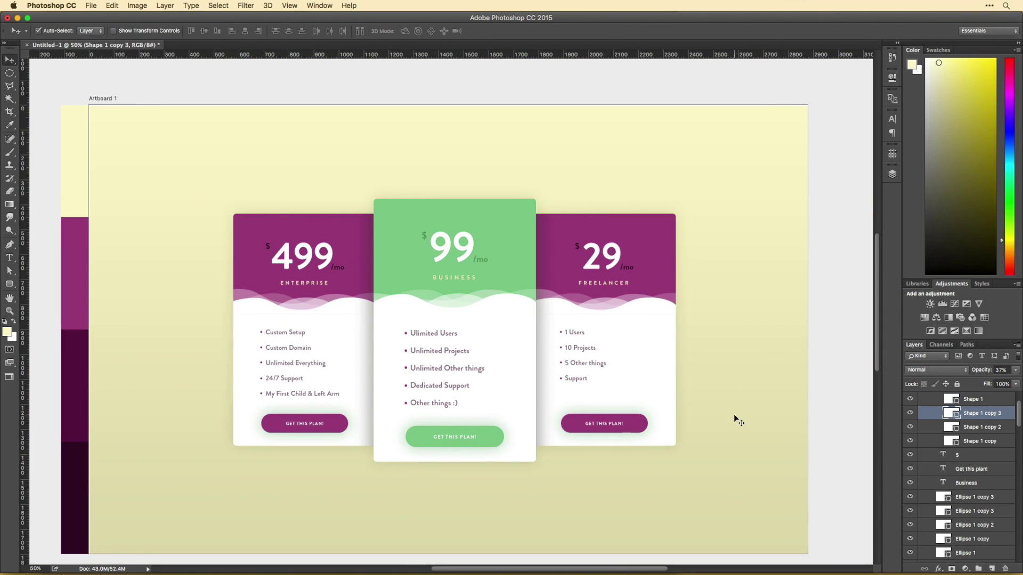
Adjust the right end anchor of the Business card's white wave where it meets the Freelancer card
{"action": "key", "text": "a"}
{"action": "scroll", "coordinate": [535, 297], "scroll_direction": "up", "scroll_amount": 5}
{"action": "left_click", "coordinate": [536, 315]}
{"action": "left_click", "coordinate": [555, 296]}
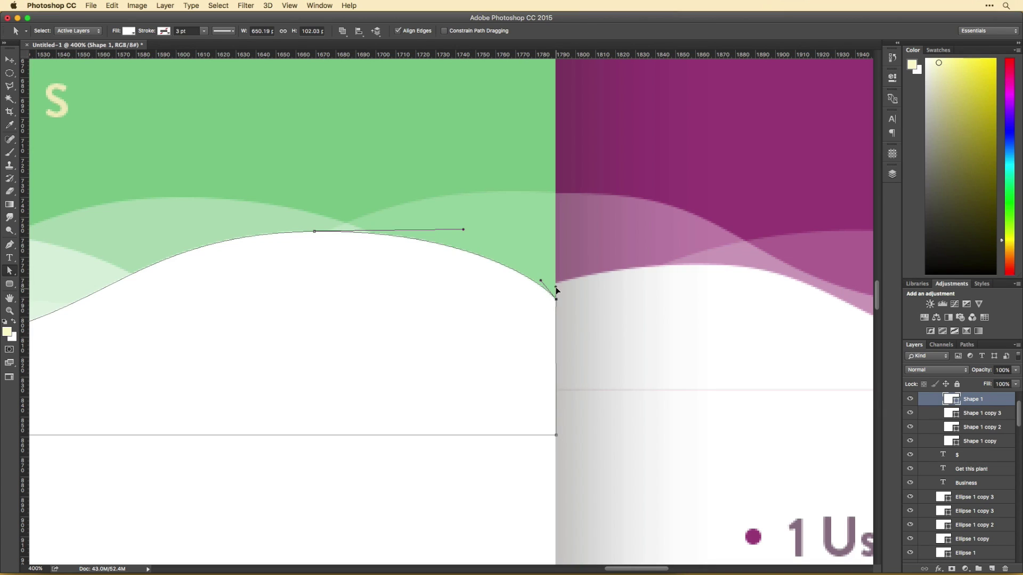
Review the whole pricing table on the artboard and collapse the Business layer group
{"action": "key", "text": "super+minus"}
{"action": "key", "text": "super+minus"}
{"action": "key", "text": "super+minus"}
{"action": "key", "text": "super+minus"}
{"action": "key", "text": "super+minus"}
{"action": "key", "text": "super+minus"}
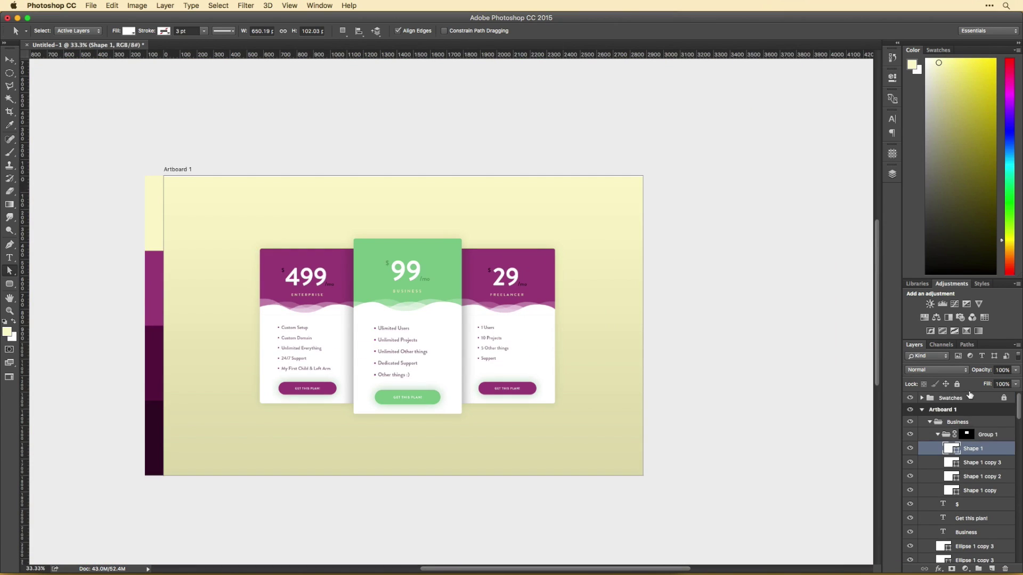
{"action": "key", "text": "super+plus"}
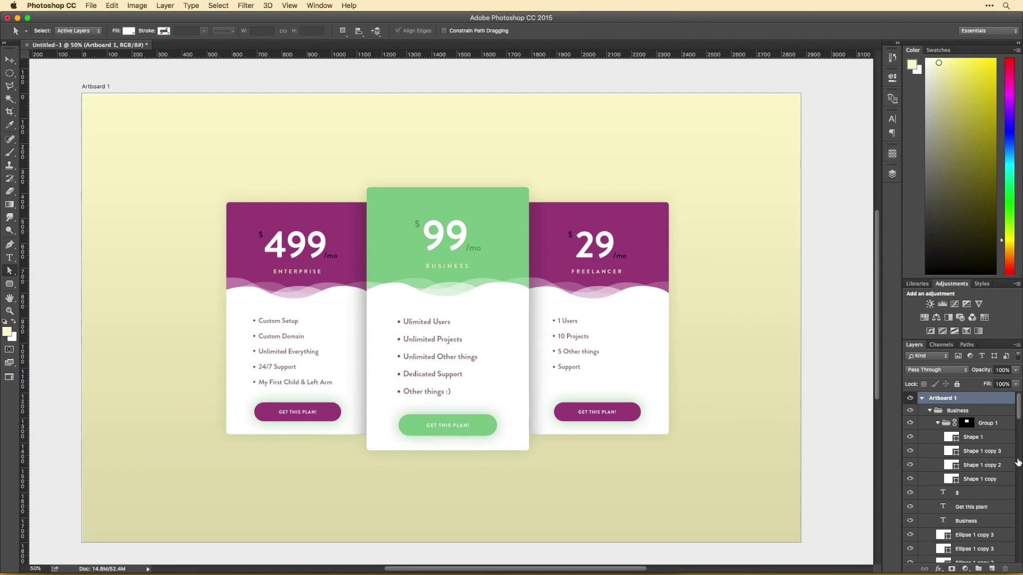
{"action": "left_click", "coordinate": [930, 411]}
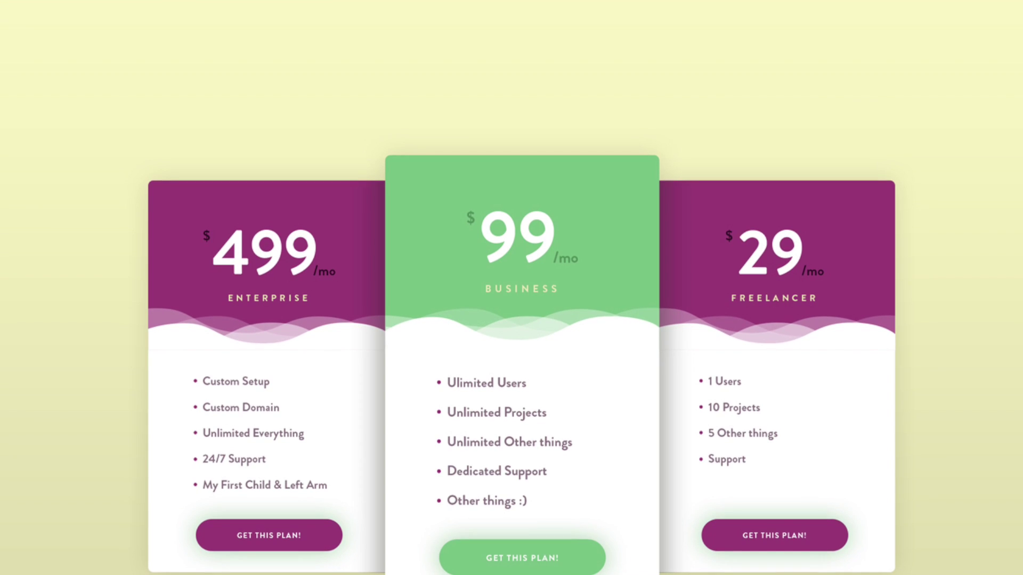